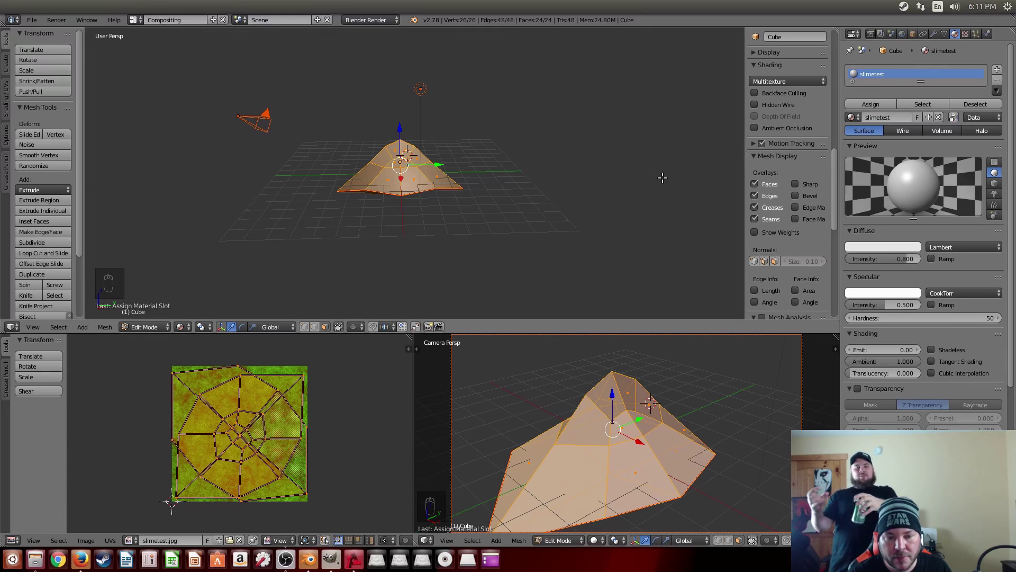
Examine the slime mesh from its sides, from above and from the front
middle_drag(331, 142, 536, 146)
mouse_move(396, 162)
middle_down()
mouse_move(515, 170)
mouse_move(385, 157)
middle_up()
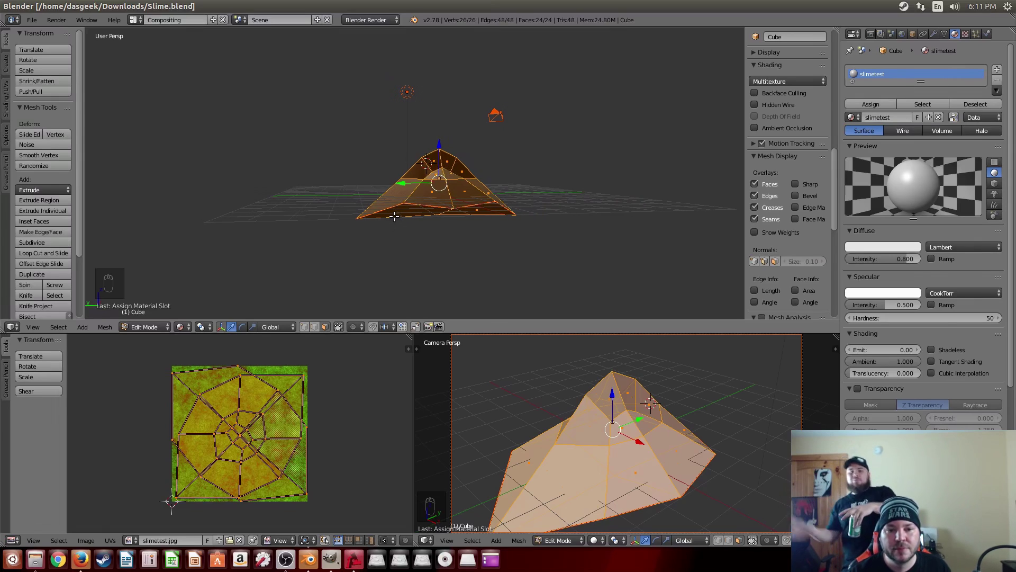
middle_drag(463, 185, 359, 202)
middle_drag(477, 226, 437, 242)
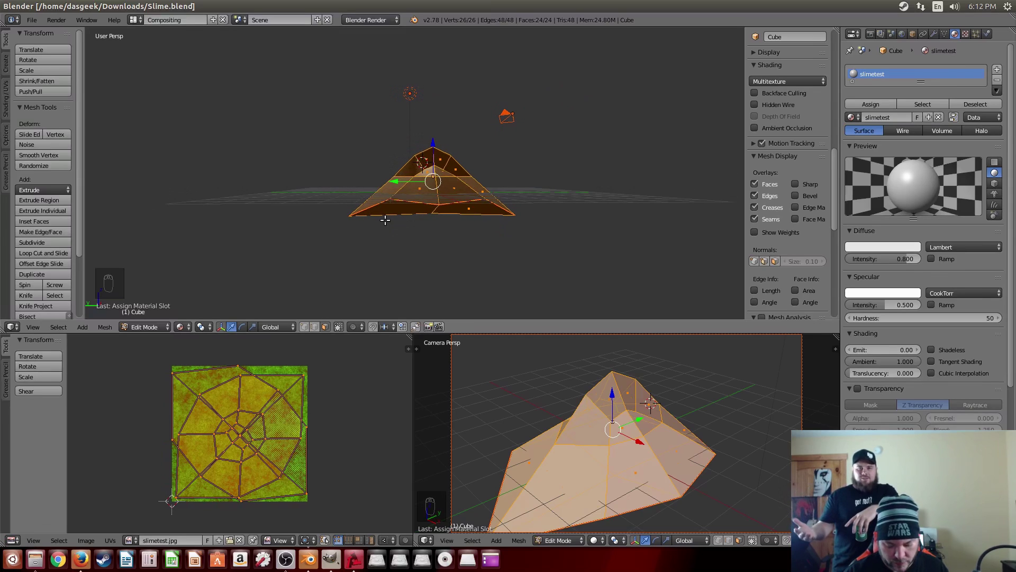
middle_drag(394, 215, 404, 217)
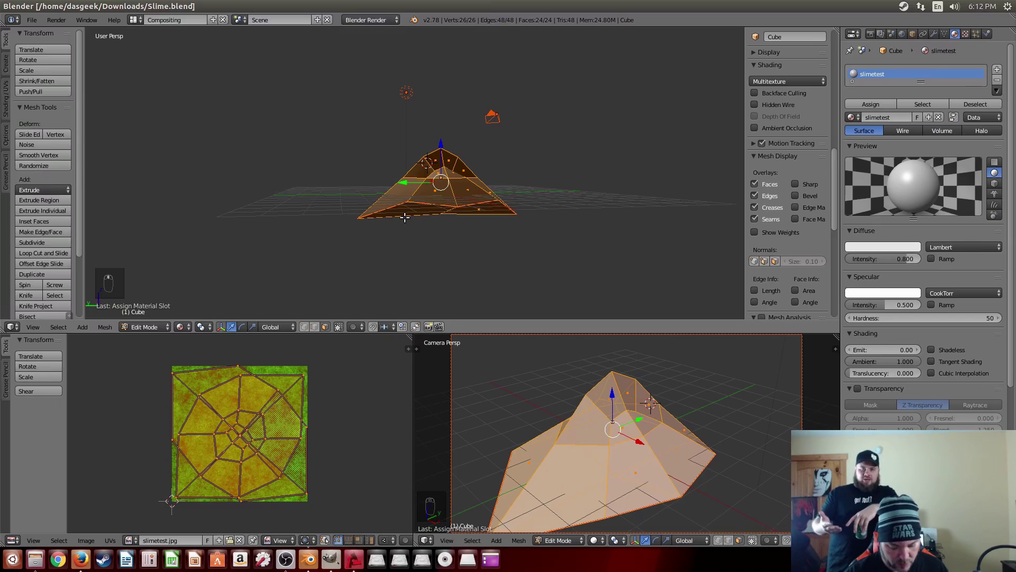
key(KP_7)
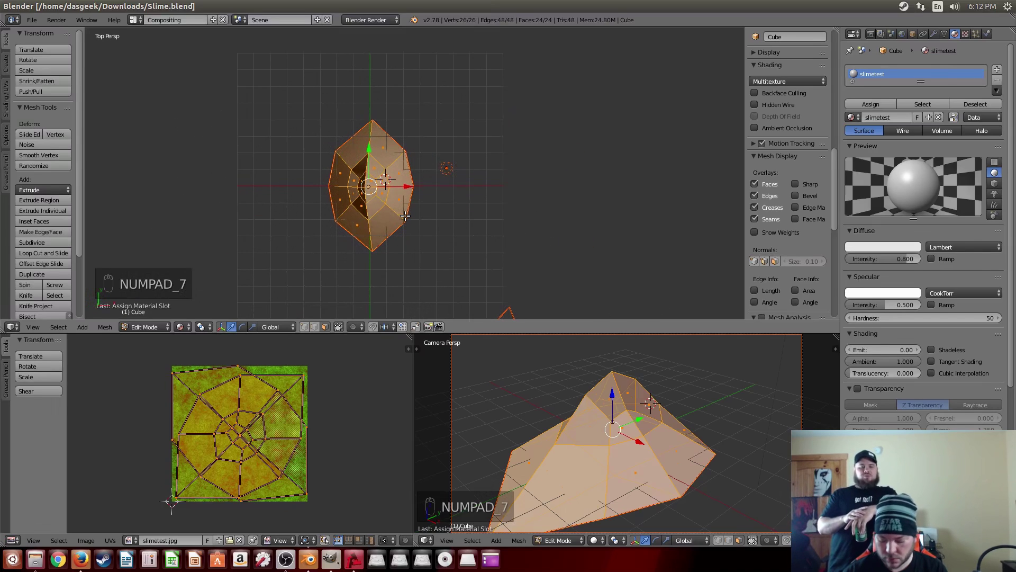
key(KP_1)
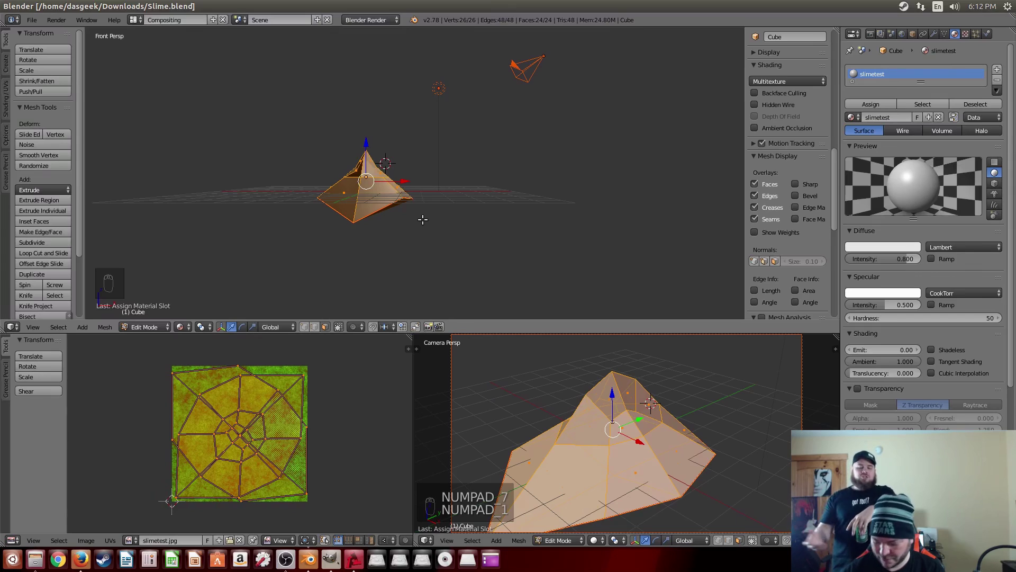
Try to rotate the whole slime mesh in the top view
key(KP_7)
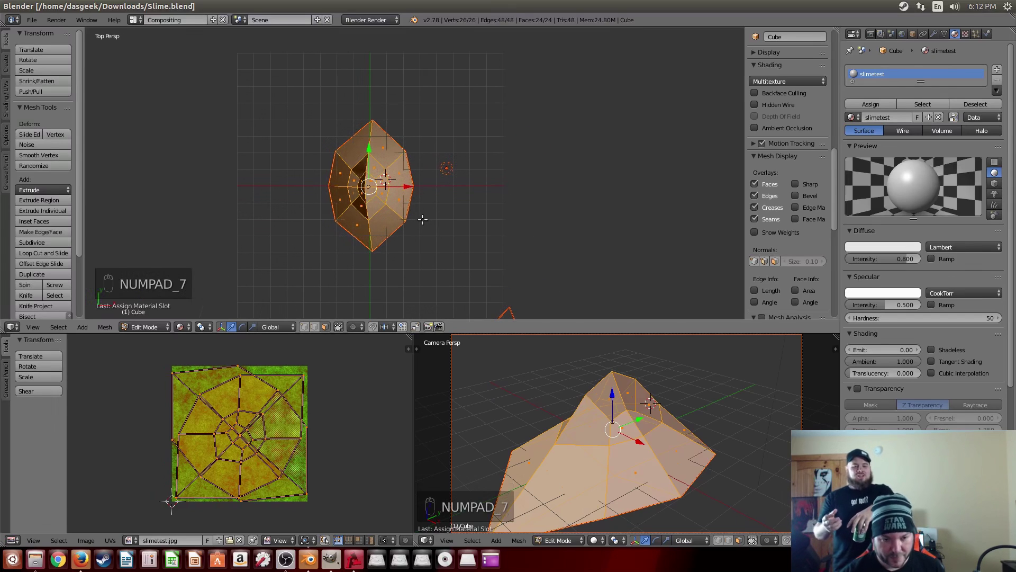
key(r)
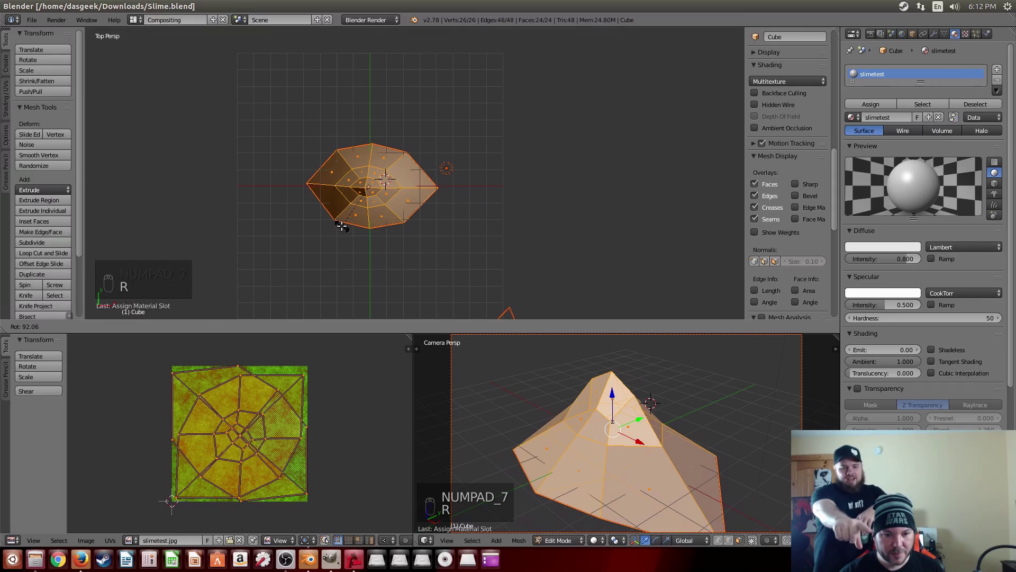
click(359, 224)
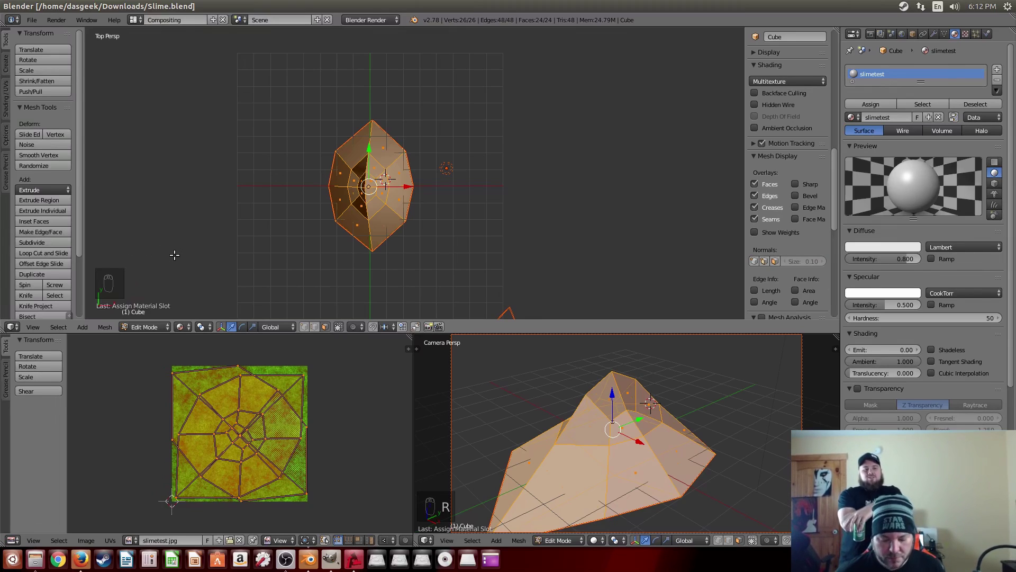
Inspect the slime mesh's slopes and lower edge from low and raised angles around it
middle_drag(163, 237, 194, 140)
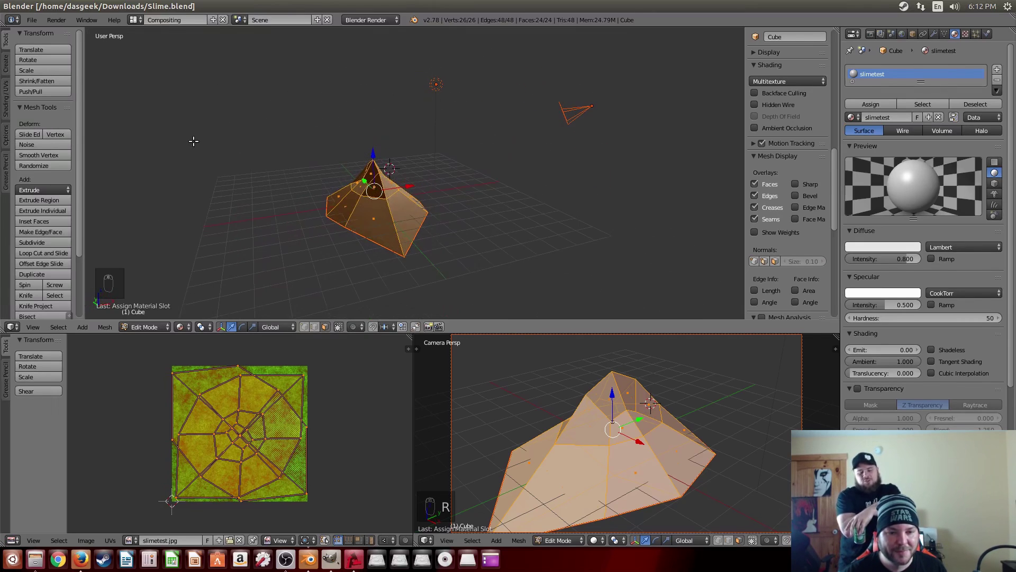
middle_drag(392, 221, 365, 248)
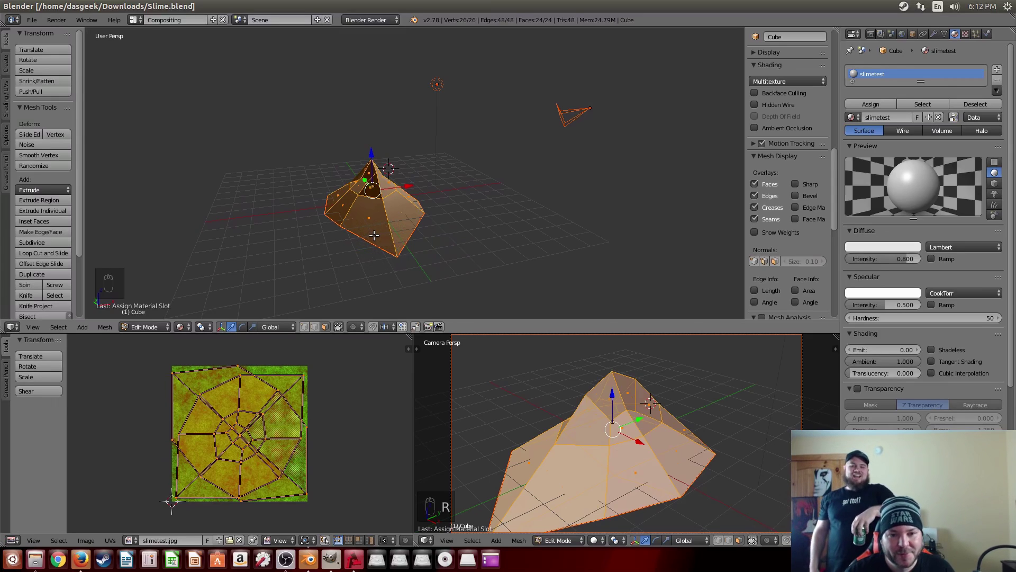
middle_drag(353, 237, 421, 223)
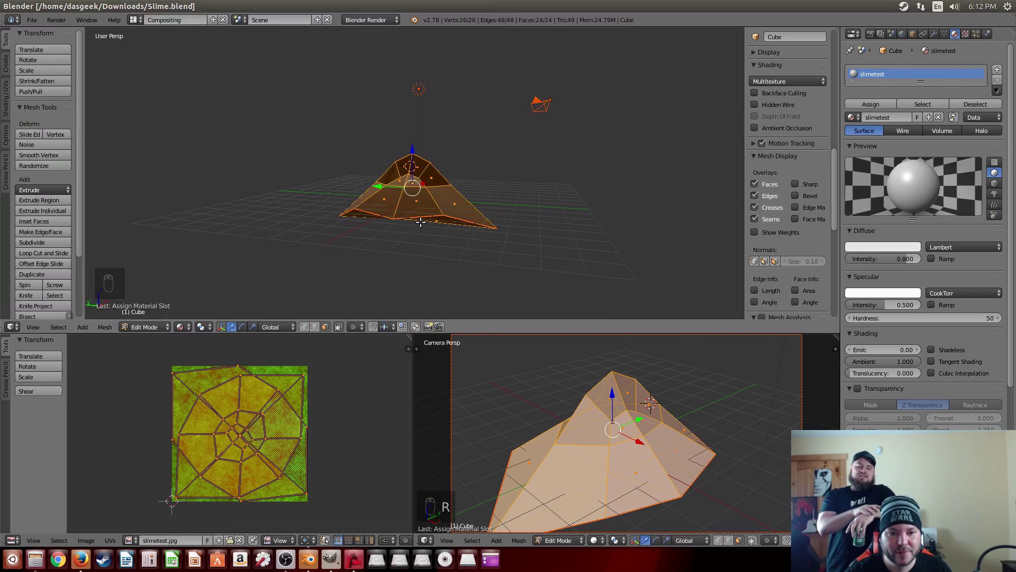
middle_drag(348, 221, 378, 217)
middle_drag(479, 217, 365, 254)
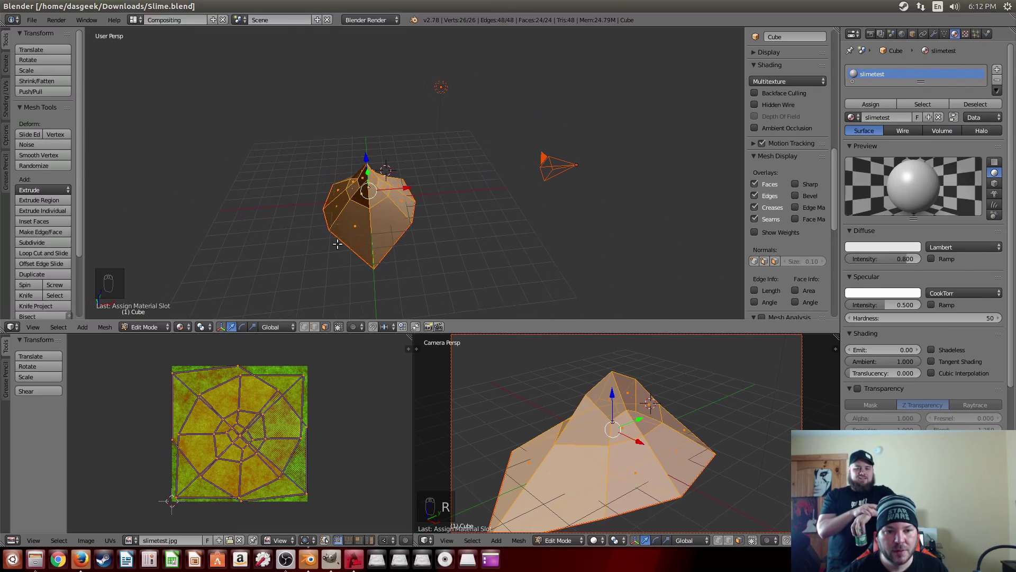
middle_drag(310, 238, 344, 205)
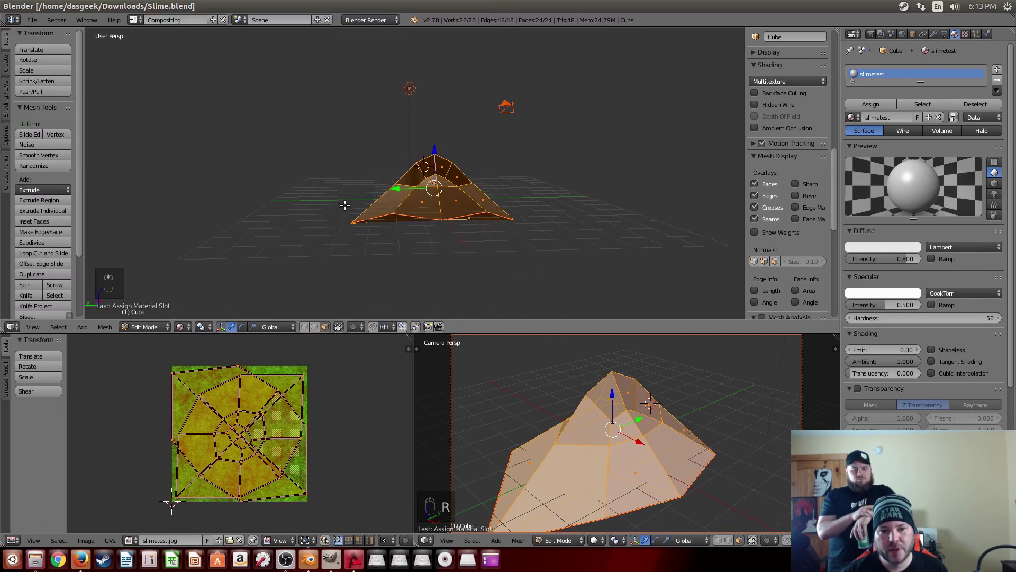
middle_drag(503, 221, 343, 222)
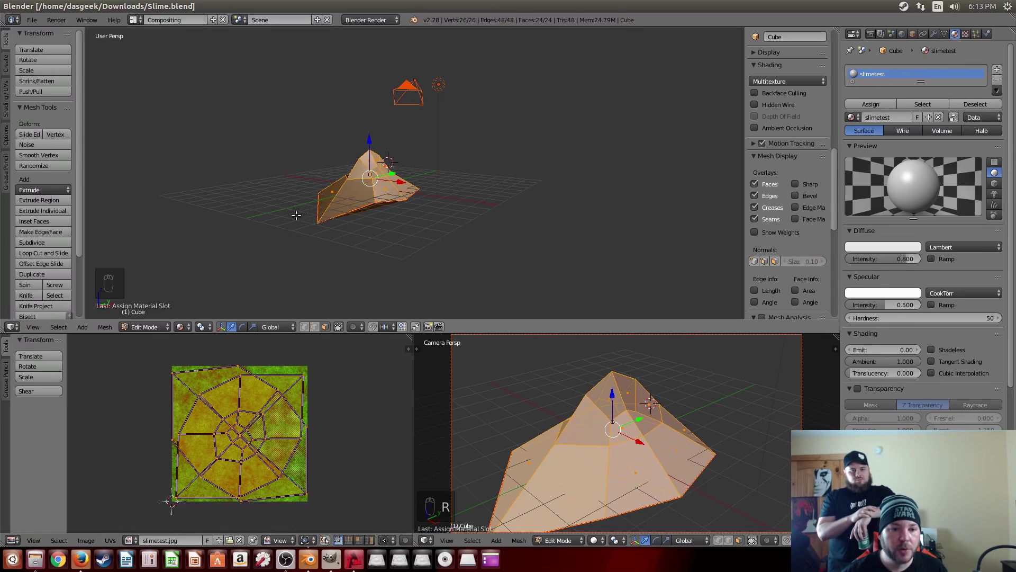
middle_drag(260, 231, 387, 240)
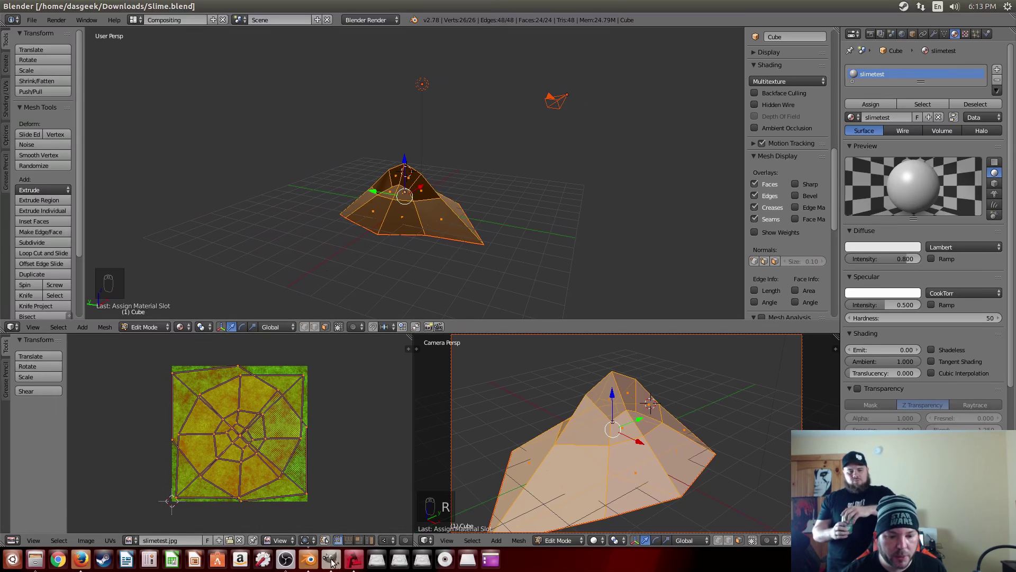
Switch to Torque 3D, maximize its window and inspect the transparent slime mound up close
click(353, 561)
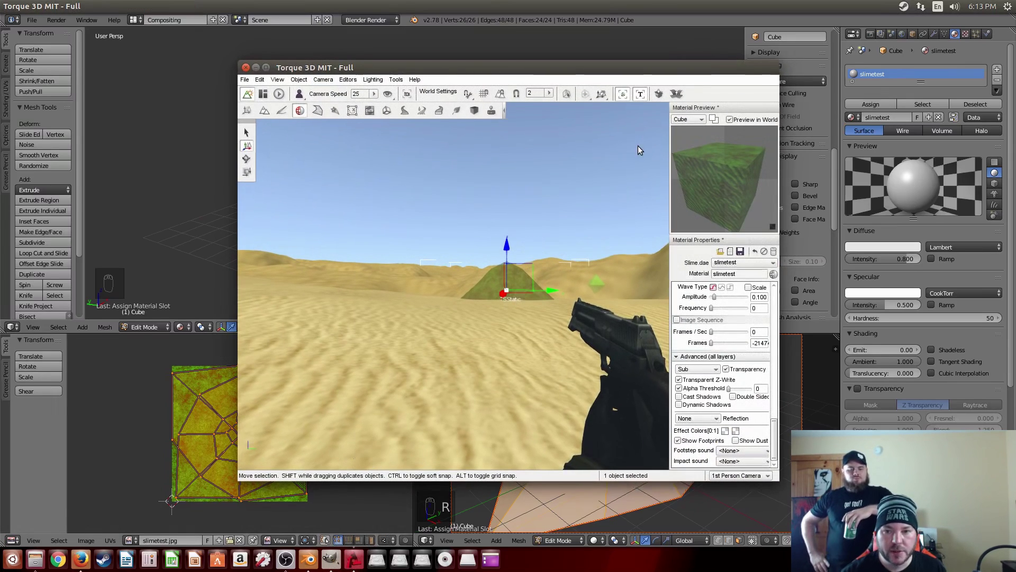
double_click(575, 67)
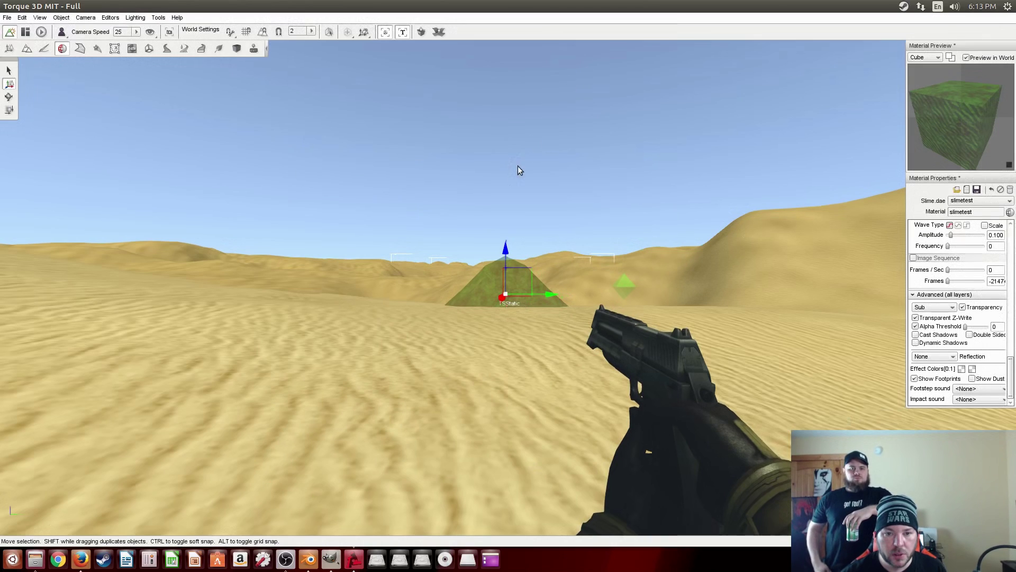
mouse_move(472, 207)
right_down()
mouse_move(508, 230)
mouse_move(472, 207)
mouse_move(423, 228)
mouse_move(489, 202)
right_up()
key(w)
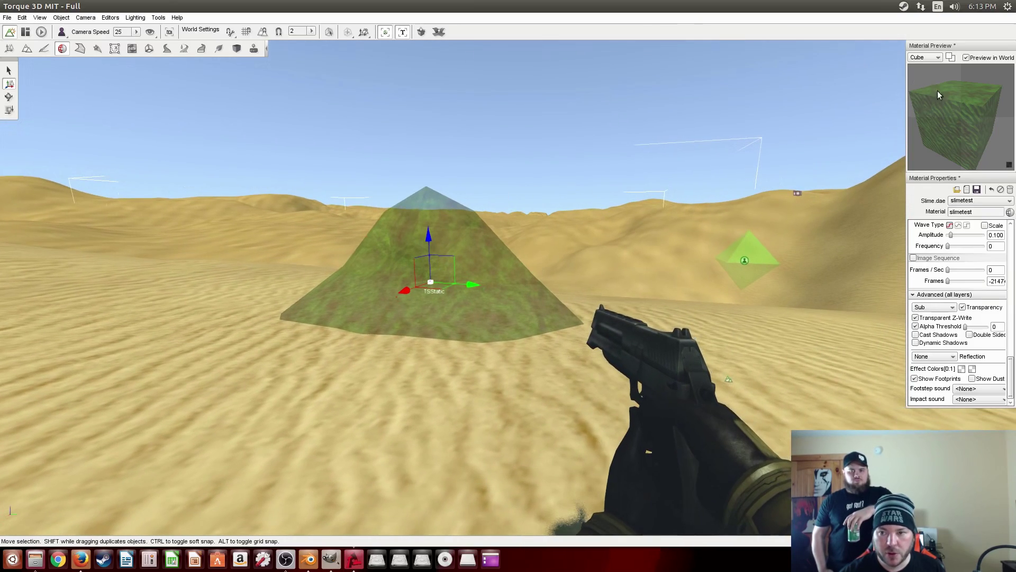
key(w)
right_drag(610, 159, 545, 151)
key(d)
key(s)
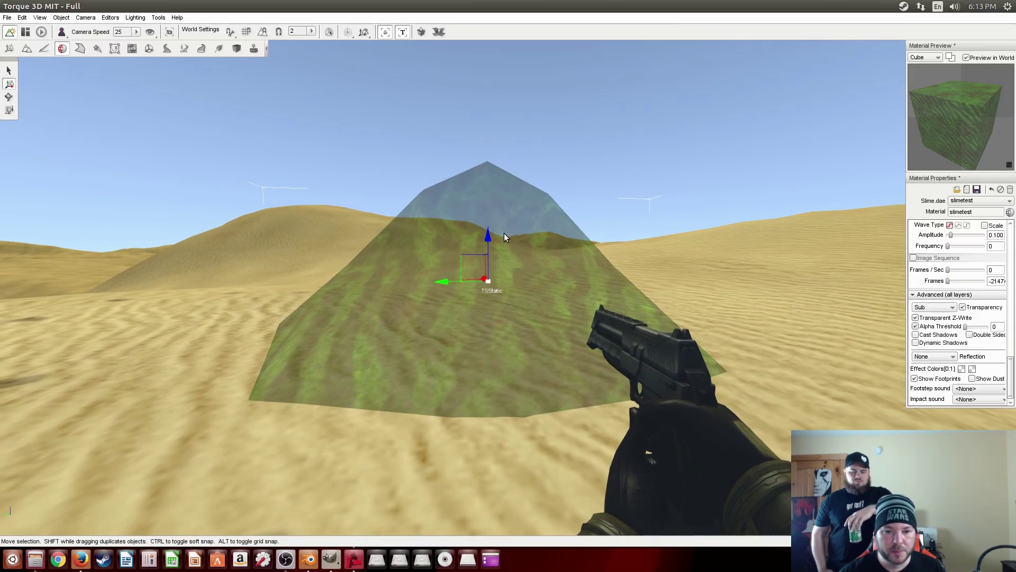
drag(490, 238, 487, 217)
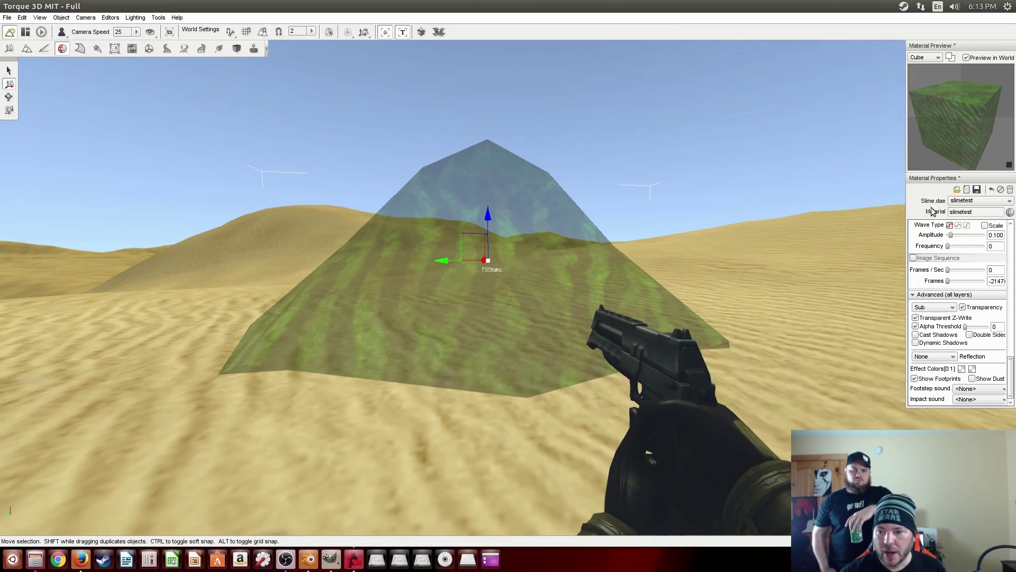
Turn off transparency for the slimetest material in its advanced properties
scroll(941, 233, up, 10)
right_drag(796, 231, 770, 234)
scroll(940, 337, down, 8)
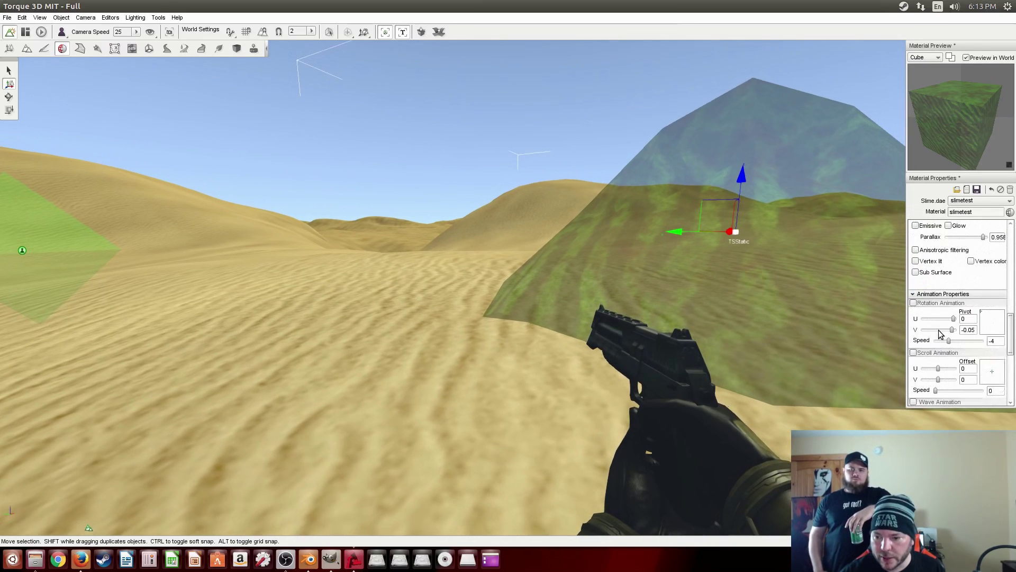
scroll(939, 339, down, 5)
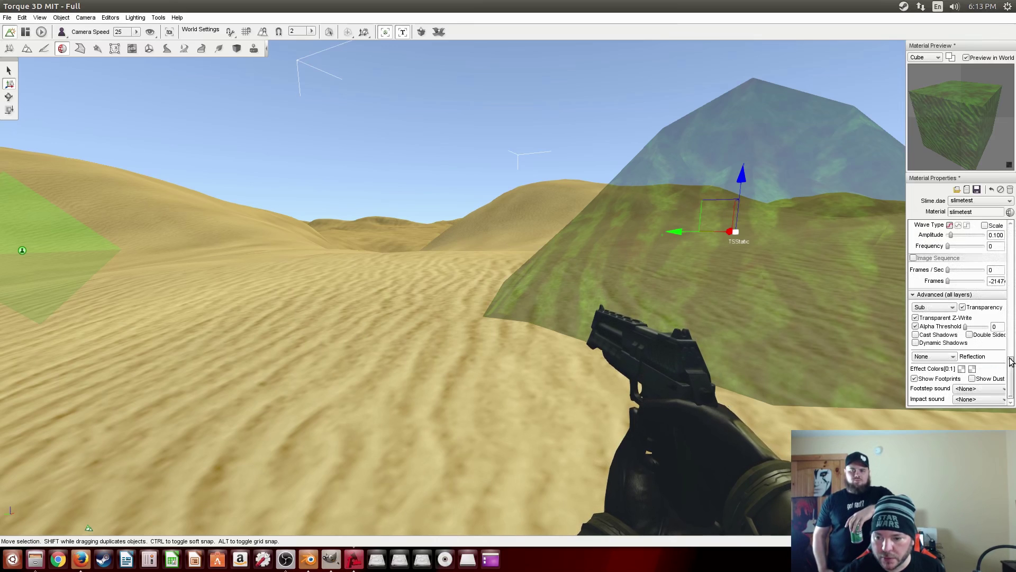
click(963, 307)
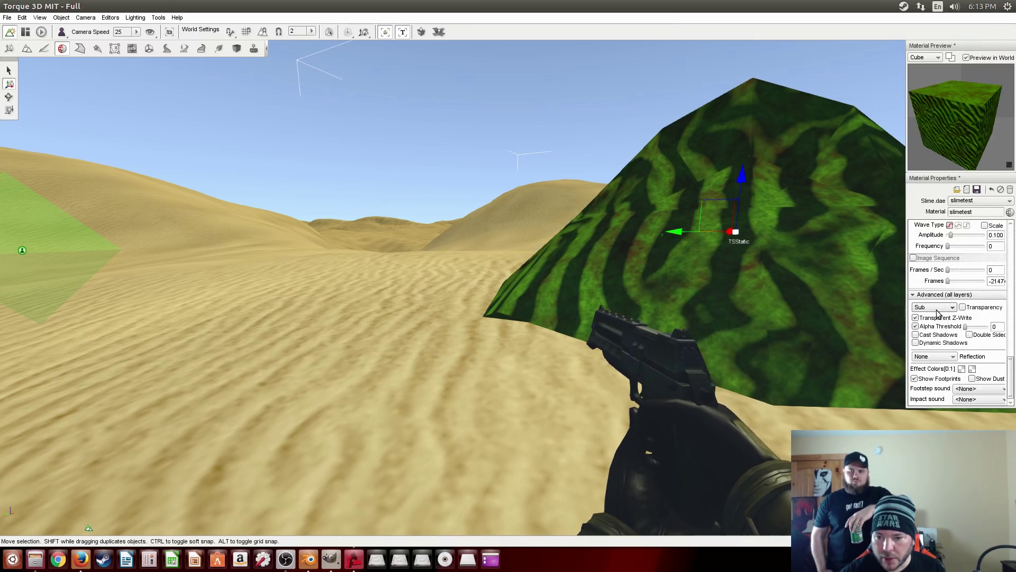
Remove the normal map from layer 0 of the slimetest material
right_drag(665, 235, 826, 227)
key(a)
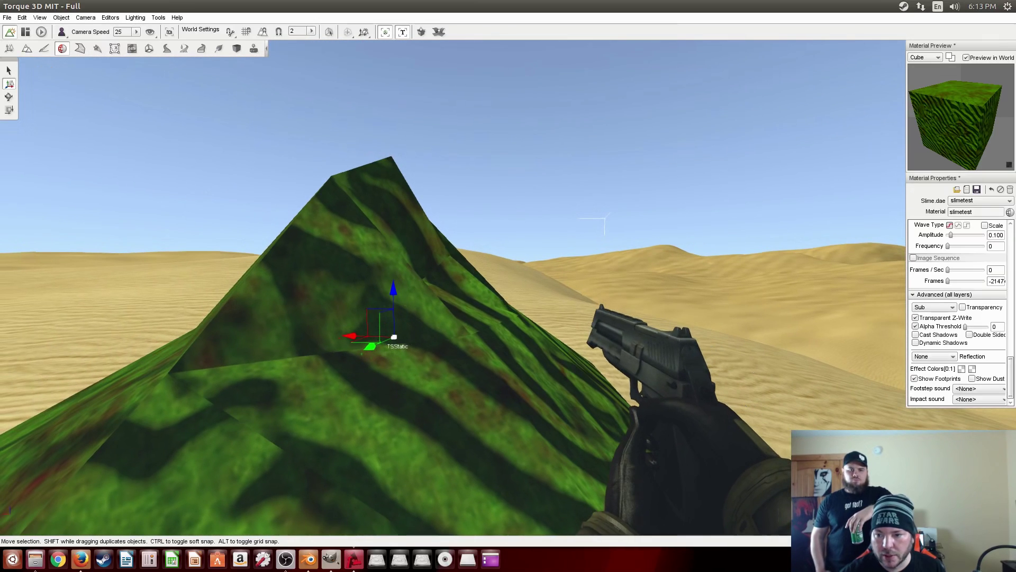
scroll(951, 254, up, 10)
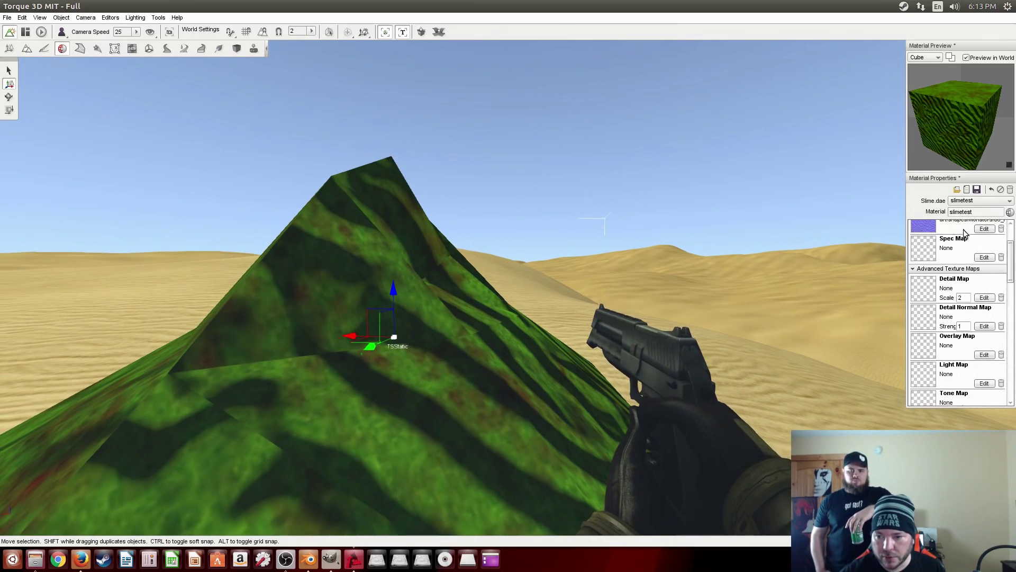
click(1000, 291)
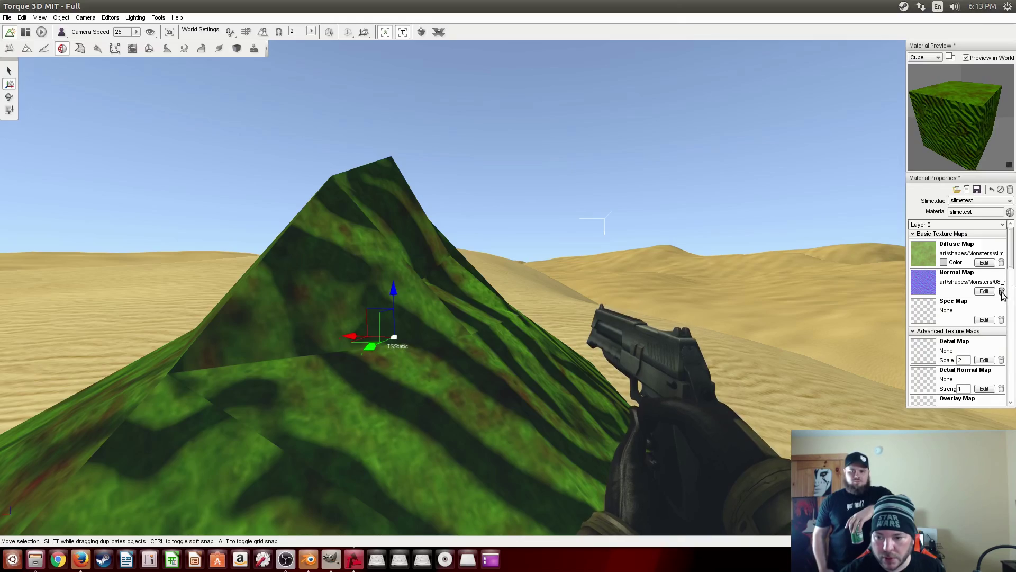
Walk around the slime mound and examine its faceted surface and diffuse texture from several sides
key(a)
right_drag(607, 185, 614, 238)
key(s)
drag(614, 238, 561, 217)
key(d)
right_drag(561, 217, 534, 191)
key(s)
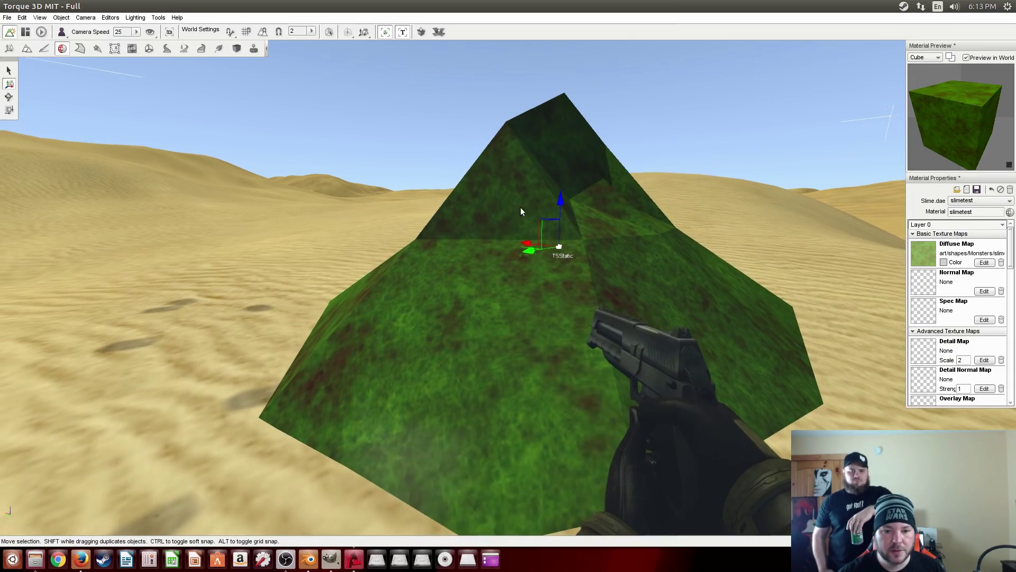
key(d)
right_drag(452, 306, 582, 333)
key(w)
key(s)
key(s)
key(a)
right_drag(634, 441, 611, 307)
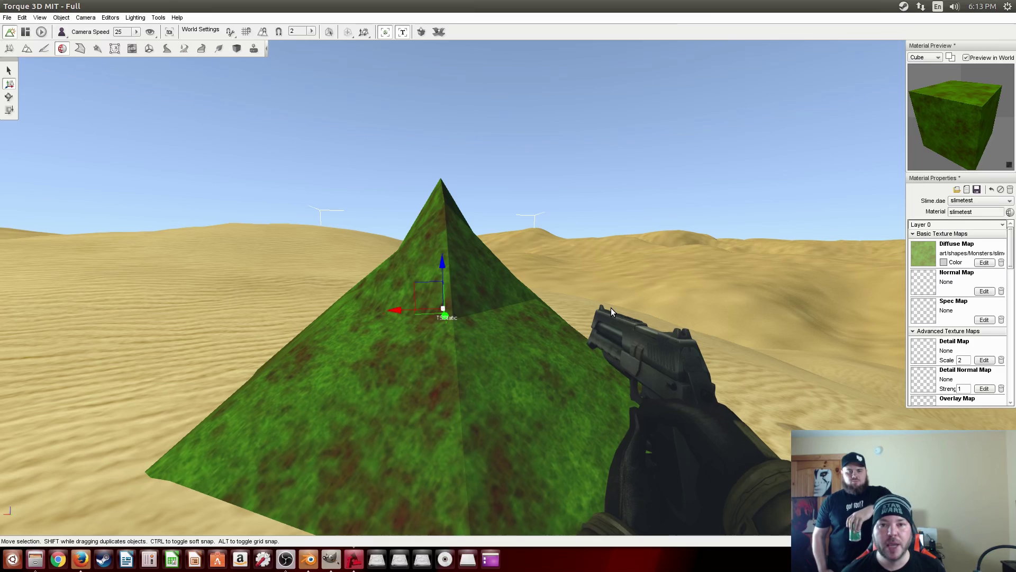
right_drag(534, 319, 403, 312)
key(w)
key(s)
key(d)
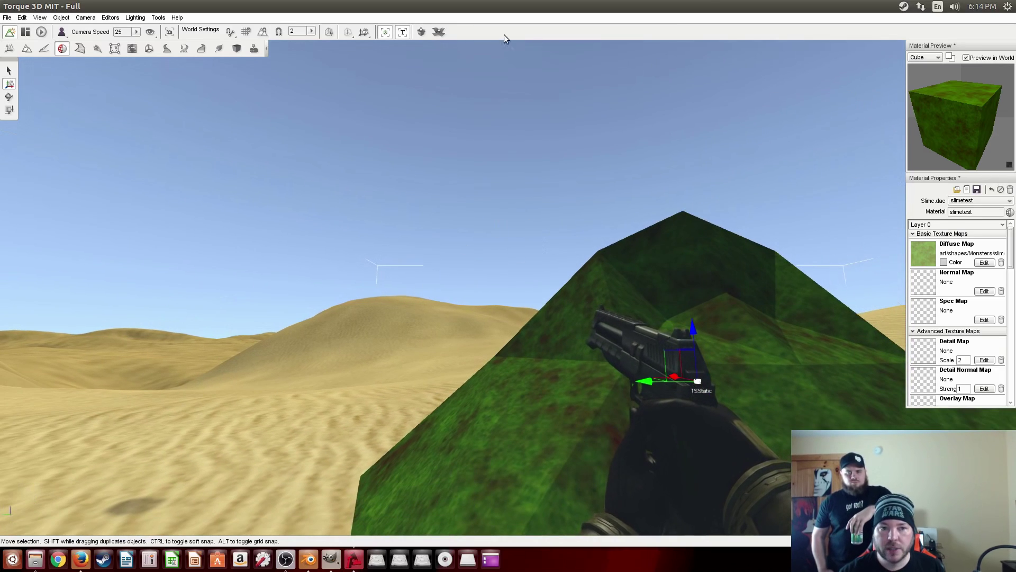
Restore the Torque 3D window to its smaller size and return to the slime mesh in Blender
double_click(565, 6)
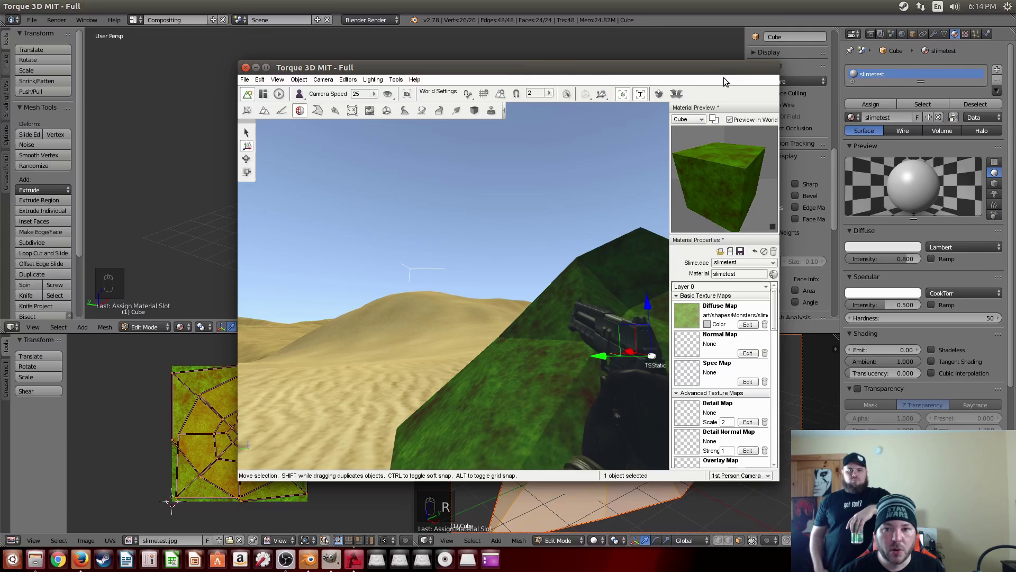
drag(713, 67, 682, 187)
click(211, 134)
key(g)
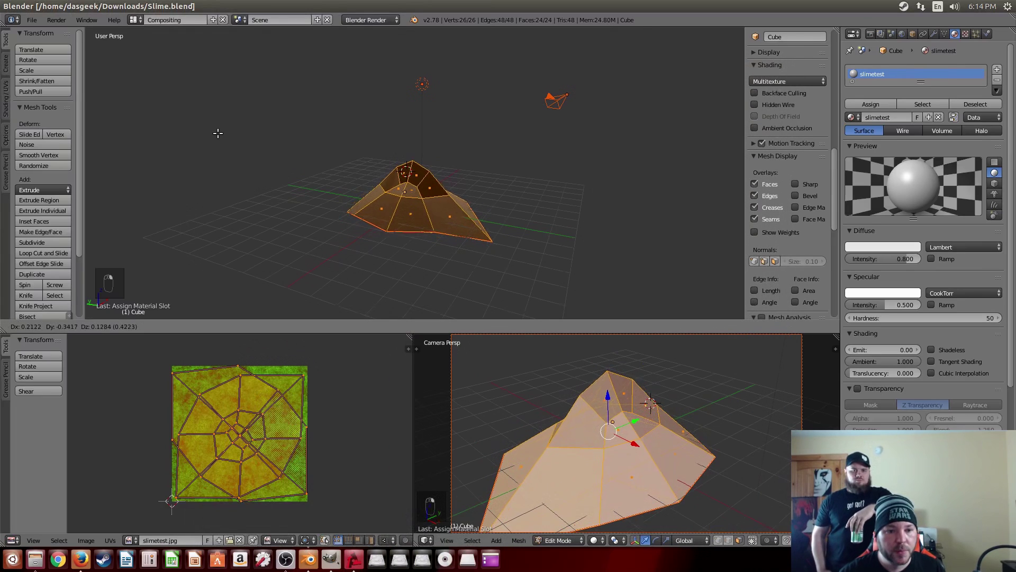
right_click(209, 136)
Select all the upper faces around the slime mesh's peak and apply Smooth Vertex to them
middle_drag(207, 154, 319, 156)
middle_drag(423, 208, 399, 206)
right_click(404, 204)
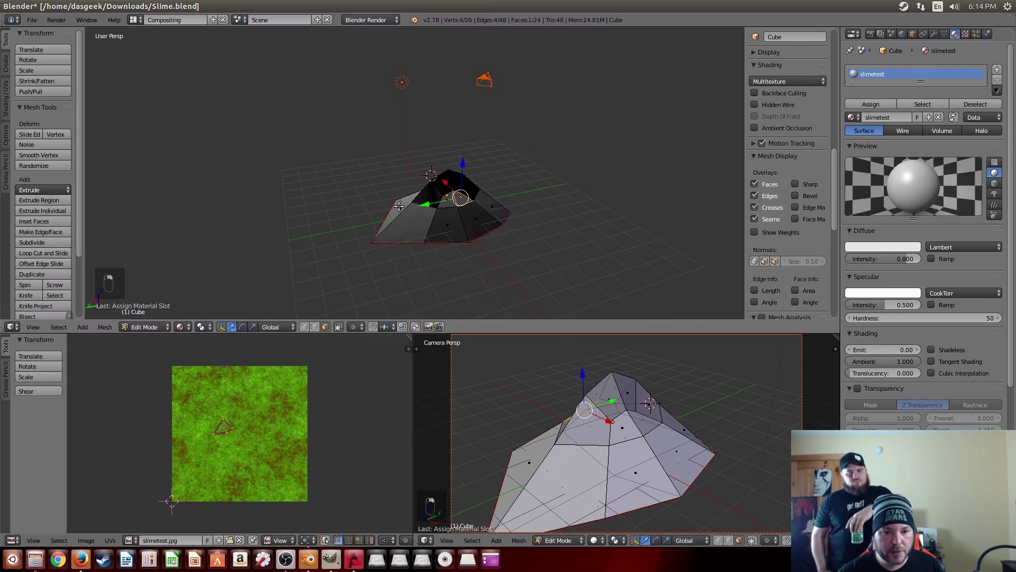
shift+right_click(450, 202)
shift+right_click(431, 197)
shift+right_click(444, 190)
shift+right_click(462, 188)
shift+right_click(455, 181)
middle_drag(457, 185, 478, 180)
shift+right_click(475, 162)
shift+right_click(455, 162)
shift+right_click(462, 148)
middle_drag(416, 184, 498, 174)
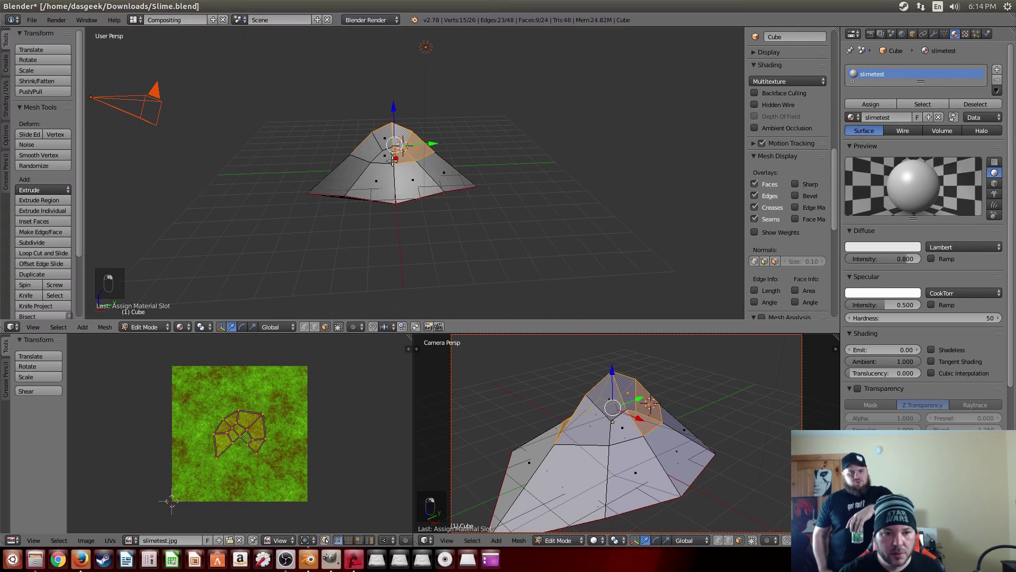
shift+right_click(392, 160)
shift+right_click(369, 149)
shift+right_click(380, 139)
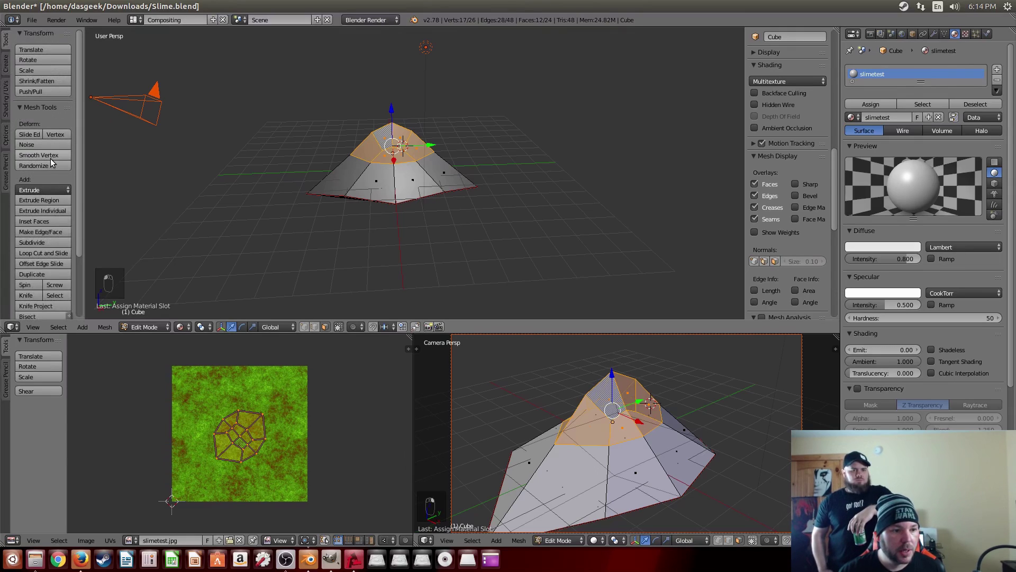
click(50, 158)
middle_drag(184, 177, 343, 216)
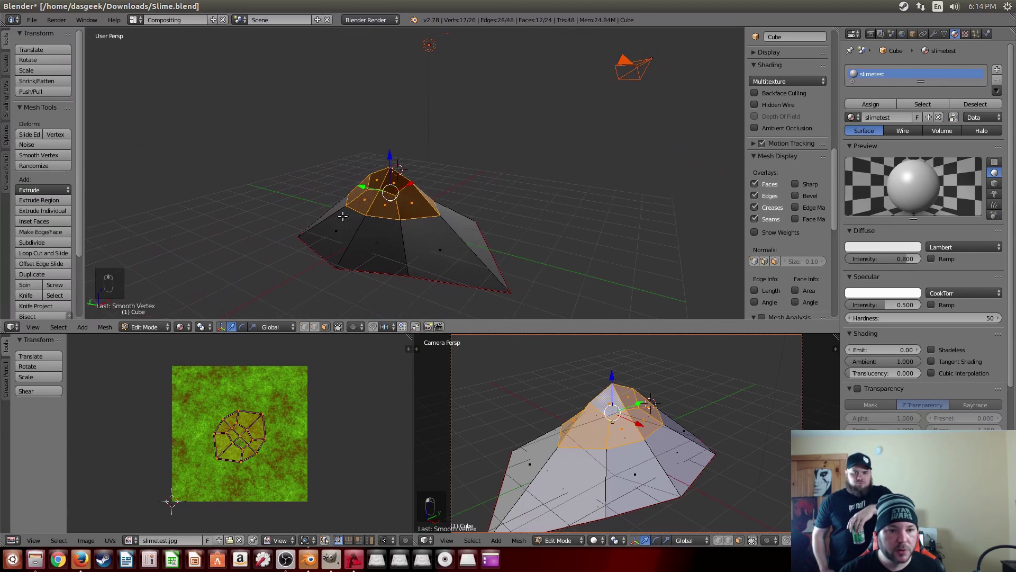
Apply Smooth Vertex two more times to the selected faces around the slime's peak
click(55, 157)
click(55, 156)
middle_drag(263, 199, 270, 233)
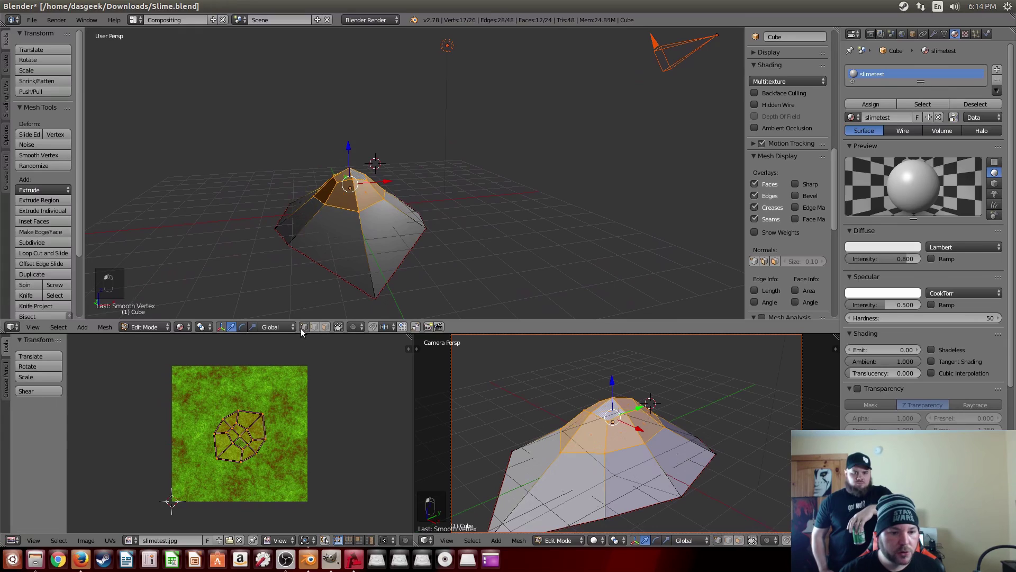
middle_drag(311, 252, 425, 282)
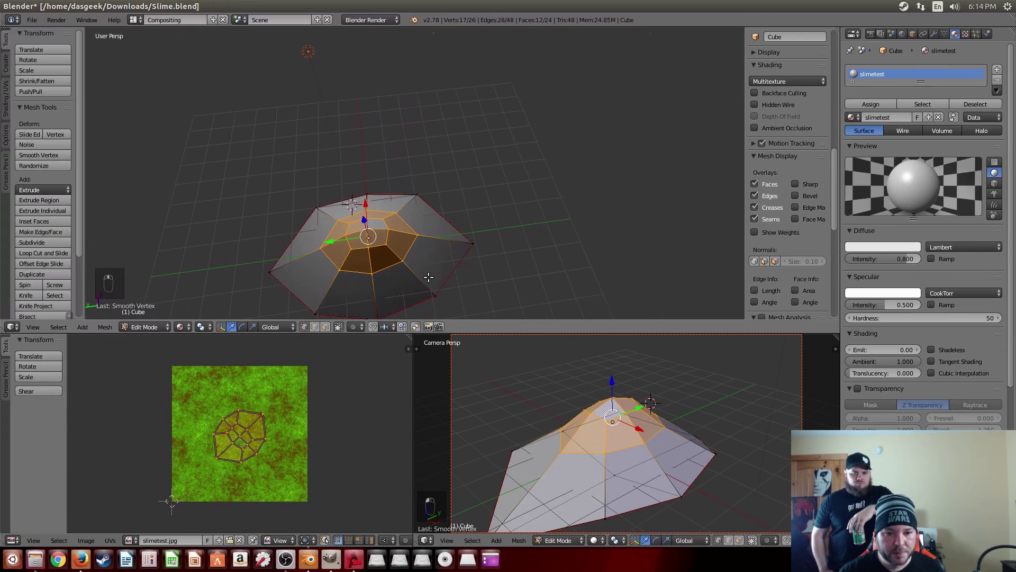
Move the pointed front tip vertex of the base inward toward the mesh centre, working from the top view
right_click(473, 248)
key(KP_7)
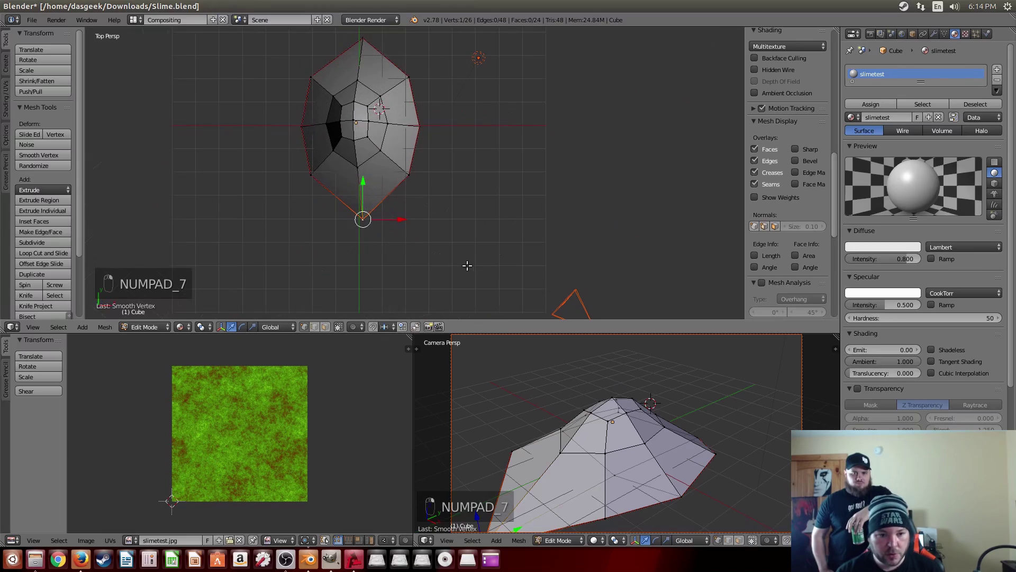
key(g)
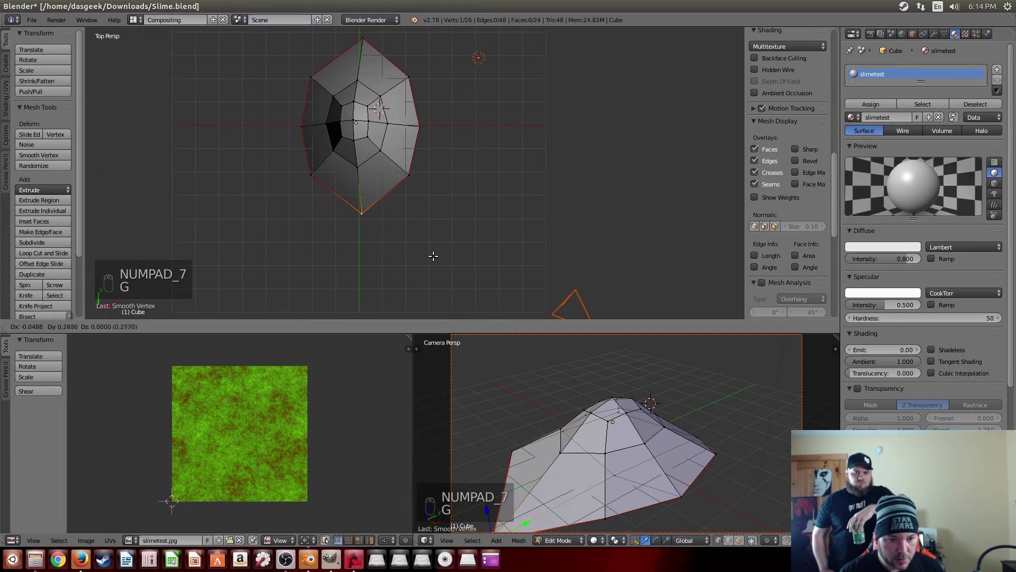
click(432, 254)
Move the opposite back tip vertex of the base inward so the outline is more even from above
shift+middle_drag(381, 89, 439, 228)
right_click(421, 171)
key(g)
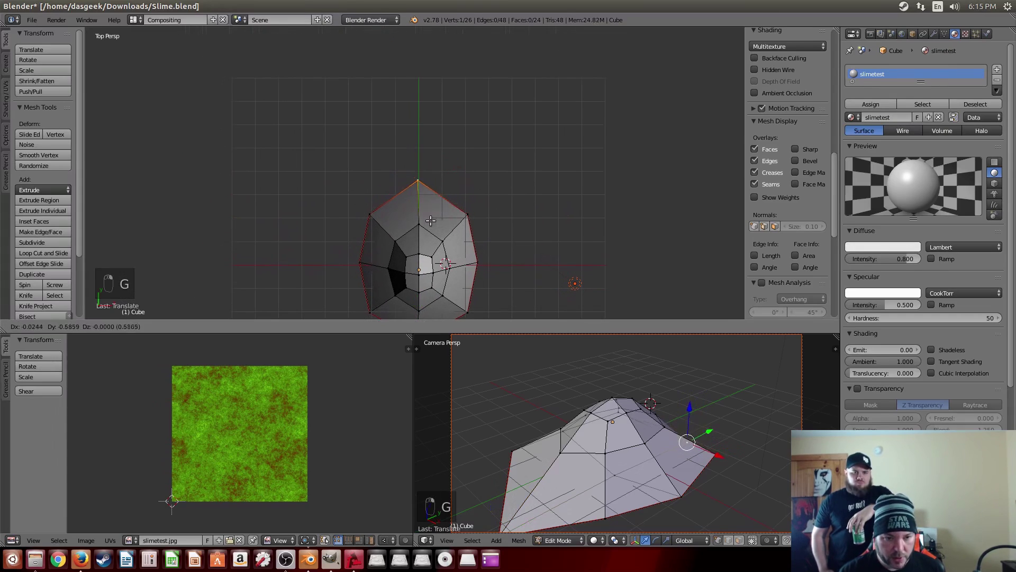
click(431, 222)
shift+middle_drag(408, 251, 421, 141)
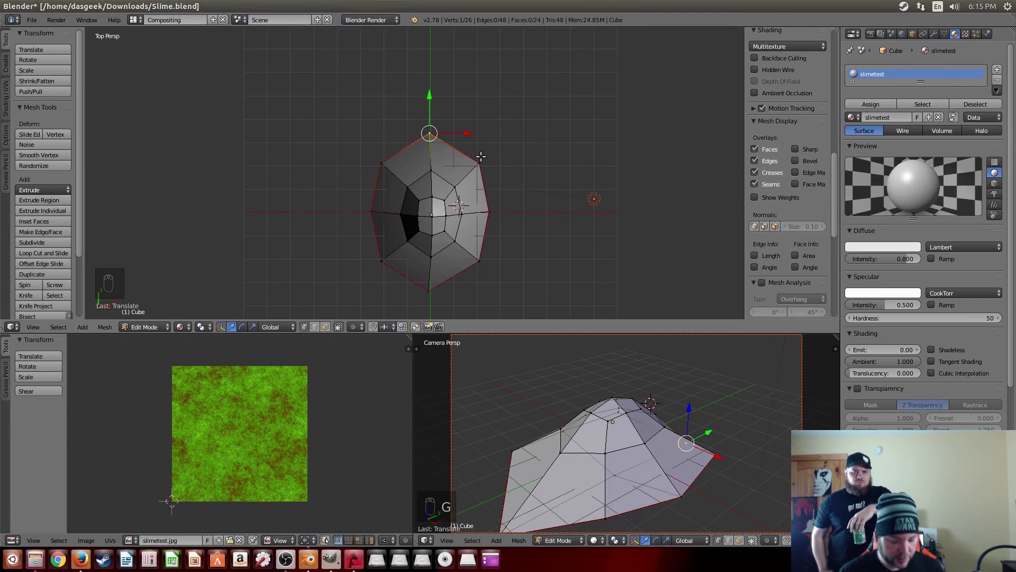
Select the whole mesh and add one ring-shaped loop cut around the lower slope, between the upper cap and the base edge
key(a)
key(a)
key(a)
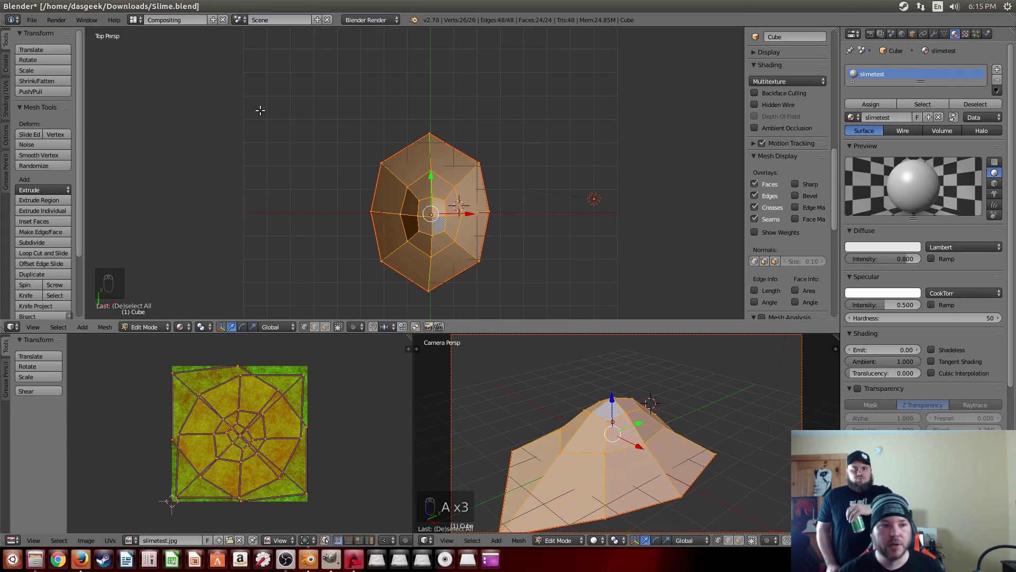
click(44, 253)
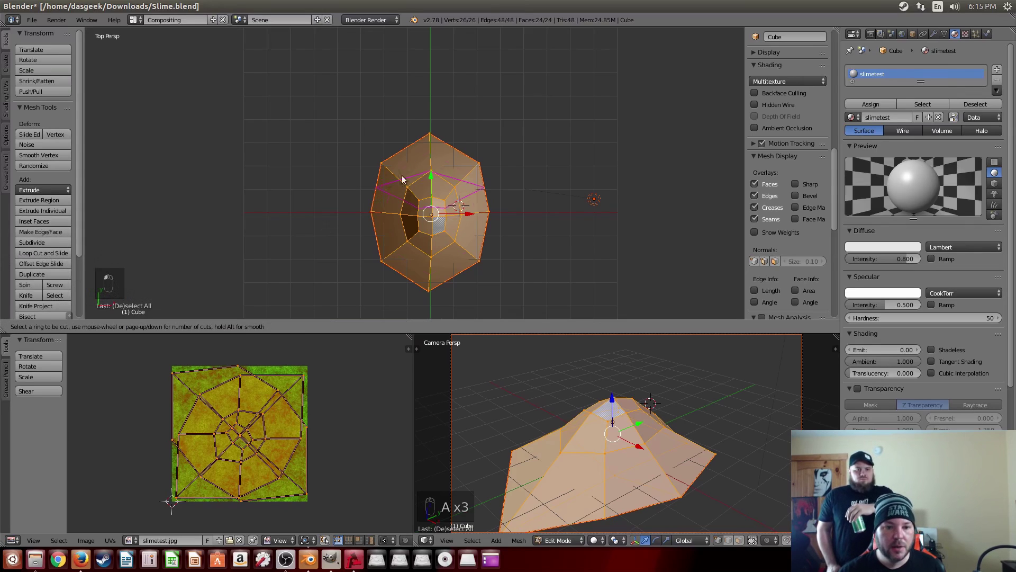
click(429, 169)
click(429, 166)
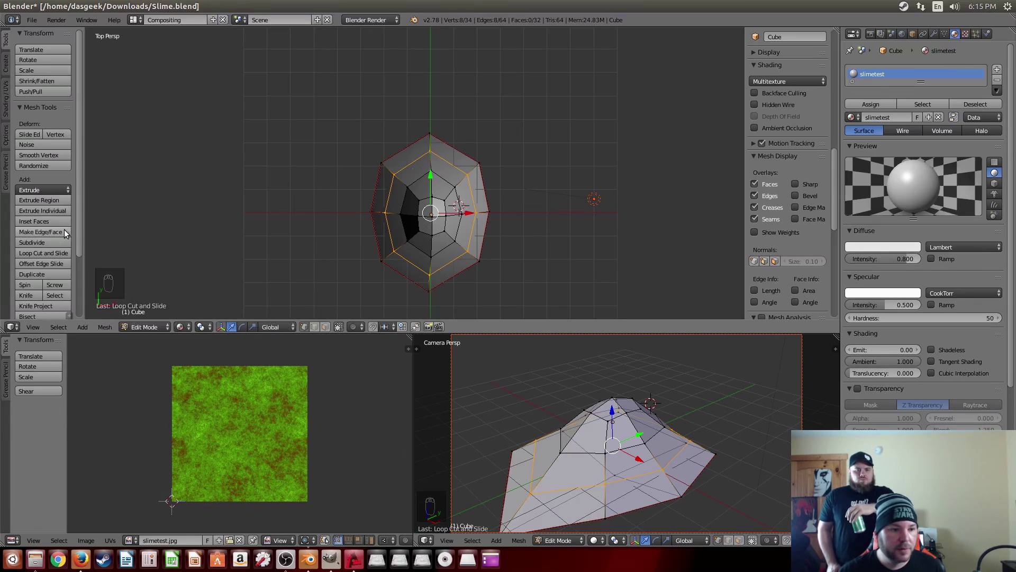
Add two unslid lengthwise loop cuts over the mound, one on each side of its centre line
click(49, 252)
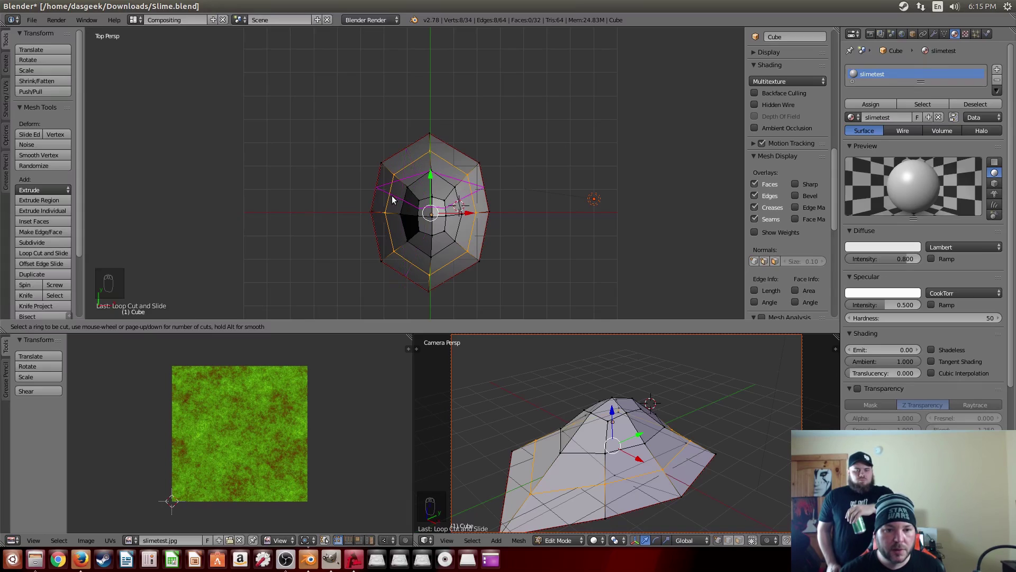
click(399, 166)
right_click(399, 166)
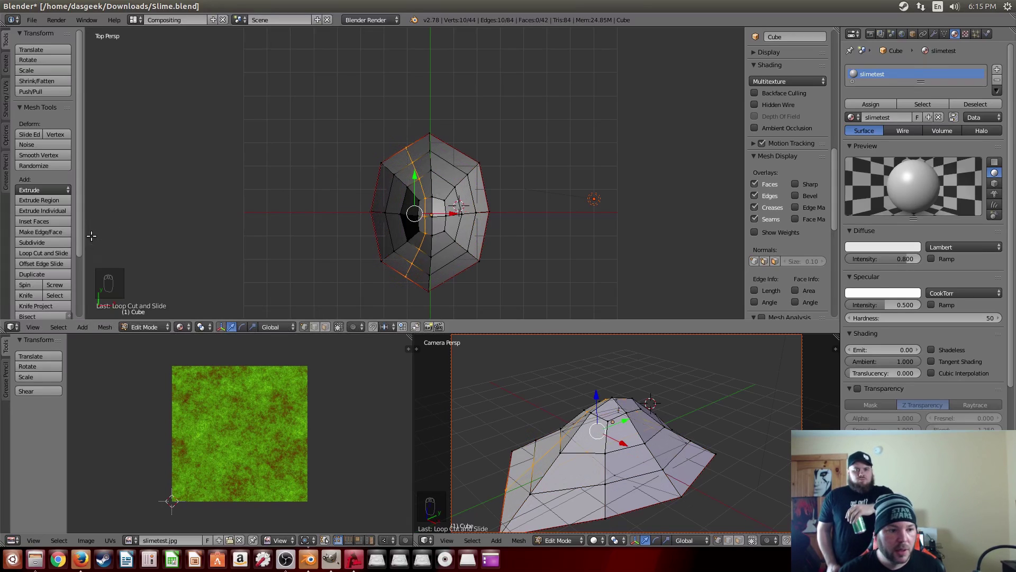
click(48, 255)
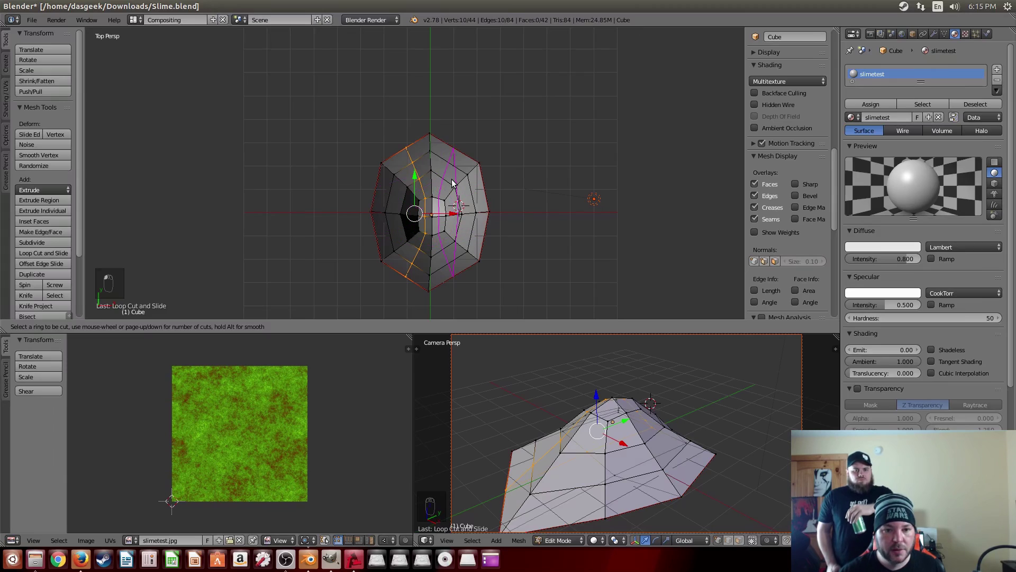
click(449, 181)
right_click(450, 182)
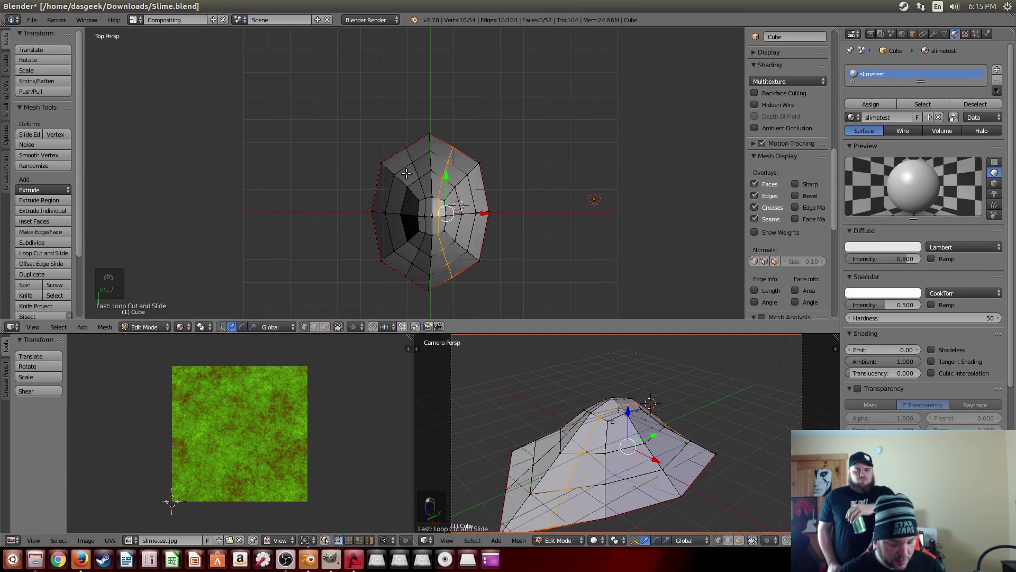
Switch to face selection, select the full outermost ring of faces, and apply Smooth Vertex to it
right_click(410, 158)
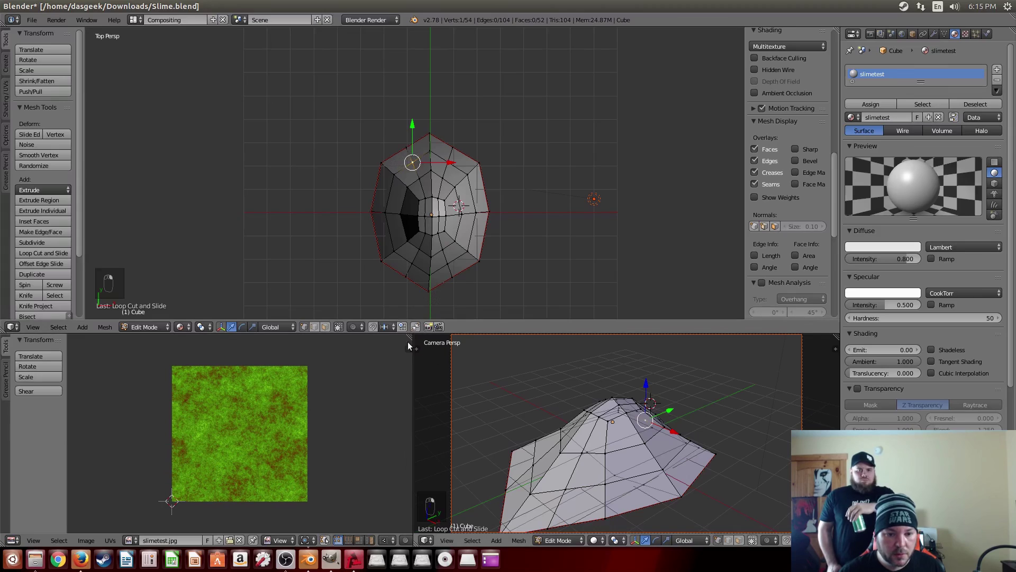
click(326, 326)
right_click(392, 163)
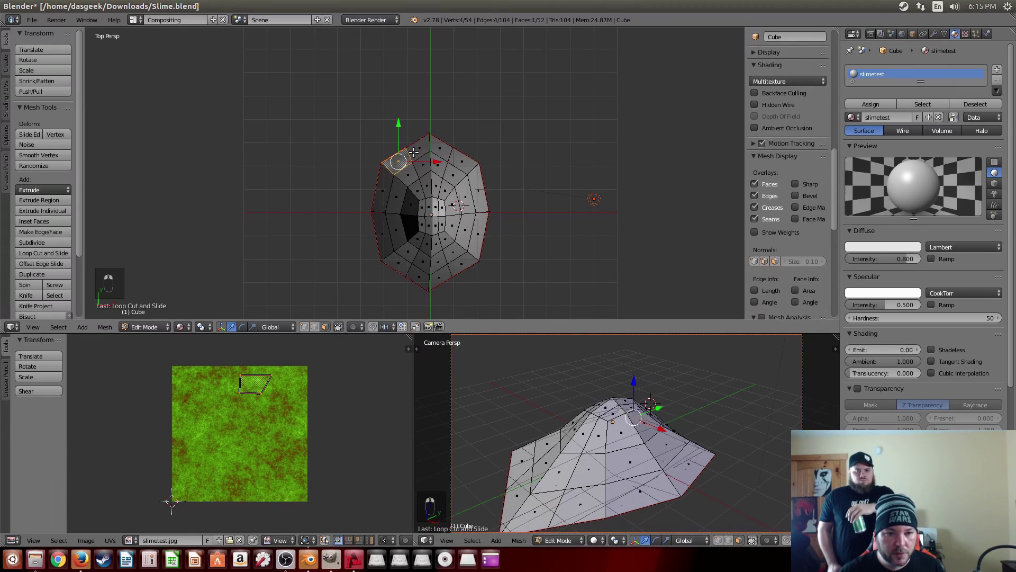
alt+right_click(411, 159)
click(404, 145)
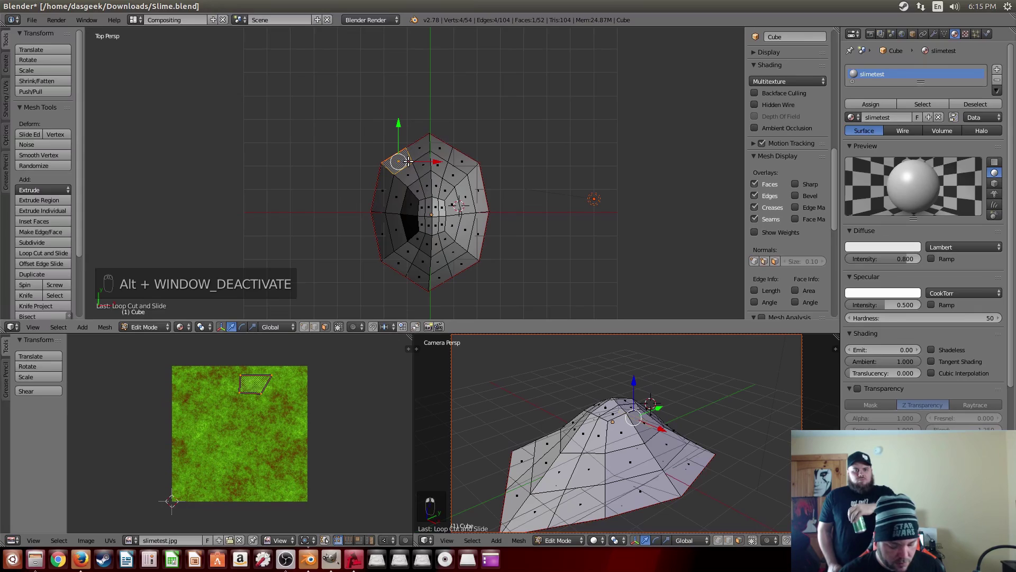
alt+right_click(397, 184)
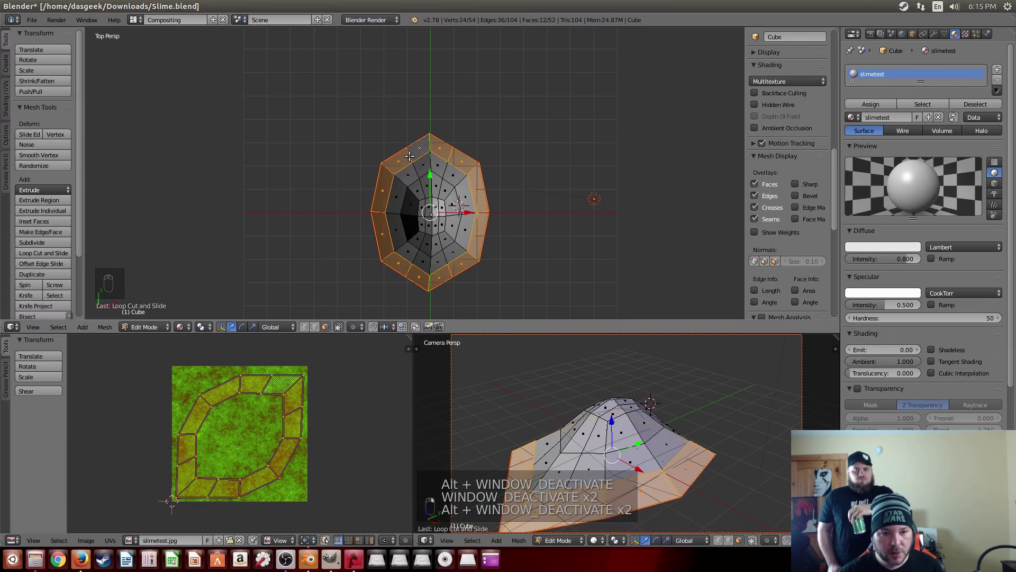
alt+shift+right_click(409, 157)
alt+shift+right_click(409, 156)
middle_drag(370, 252, 402, 244)
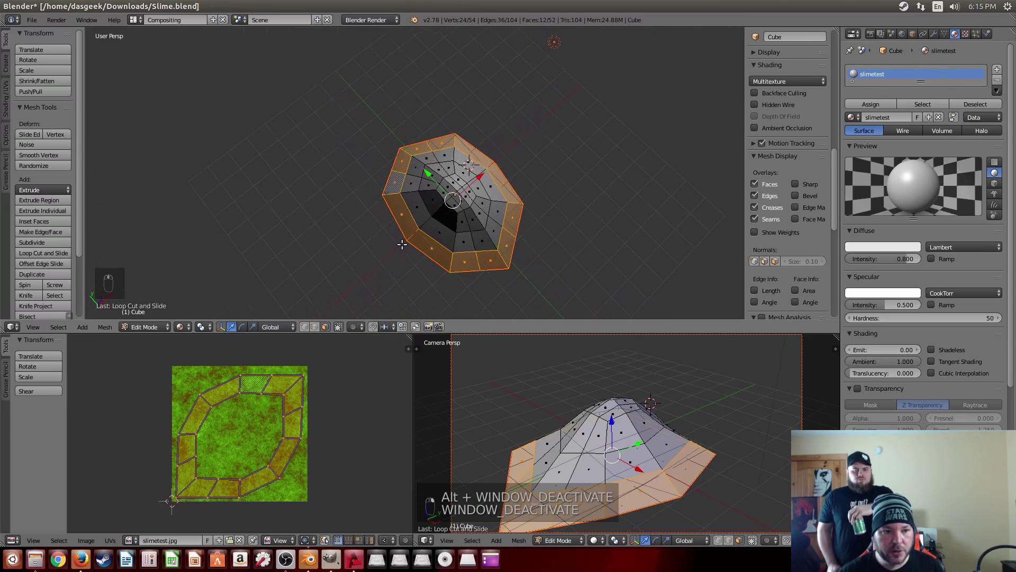
click(59, 154)
middle_drag(260, 182, 403, 193)
Scale the outermost face ring outward from the top view to widen the base
key(KP_7)
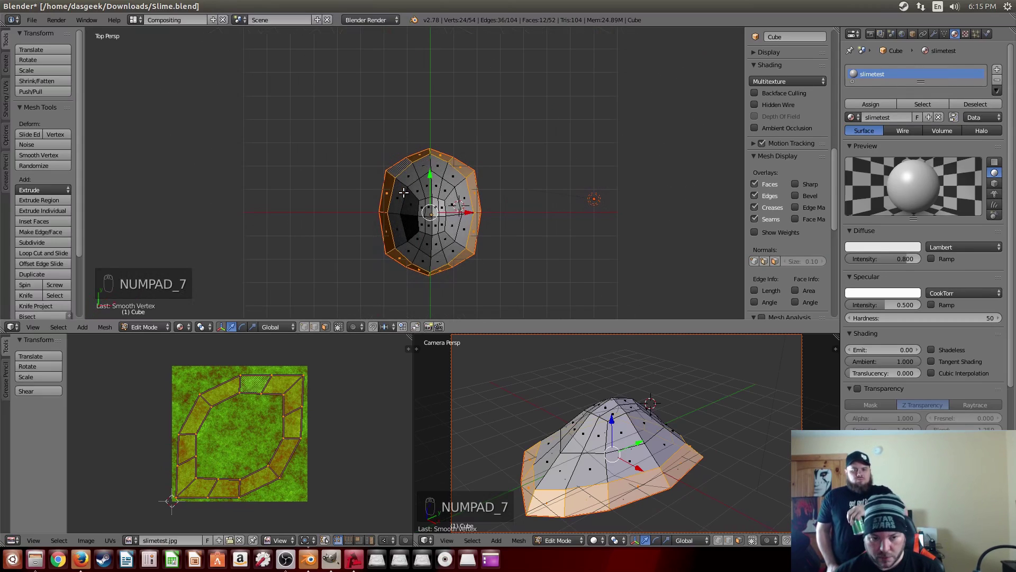
key(s)
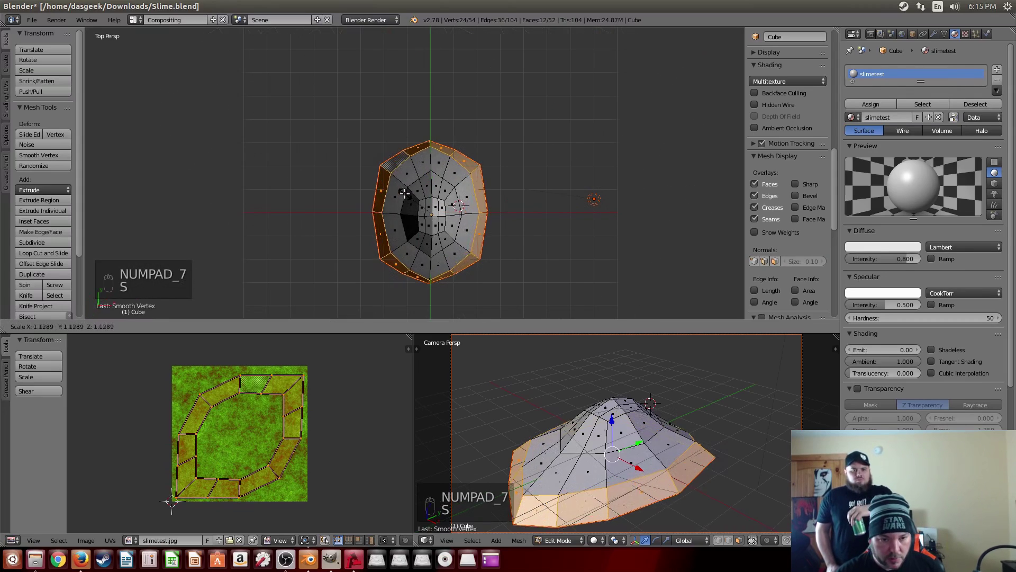
click(404, 193)
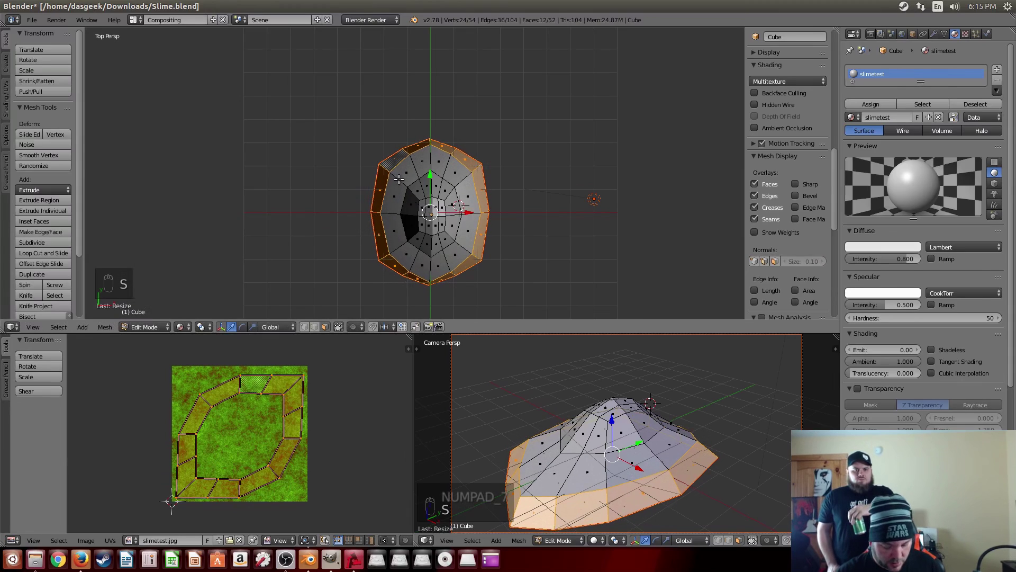
Add the next inner face ring to the selection, apply Smooth Vertex, and scale both rings outward
alt+right_click(400, 179)
click(398, 176)
alt+shift+right_click(398, 176)
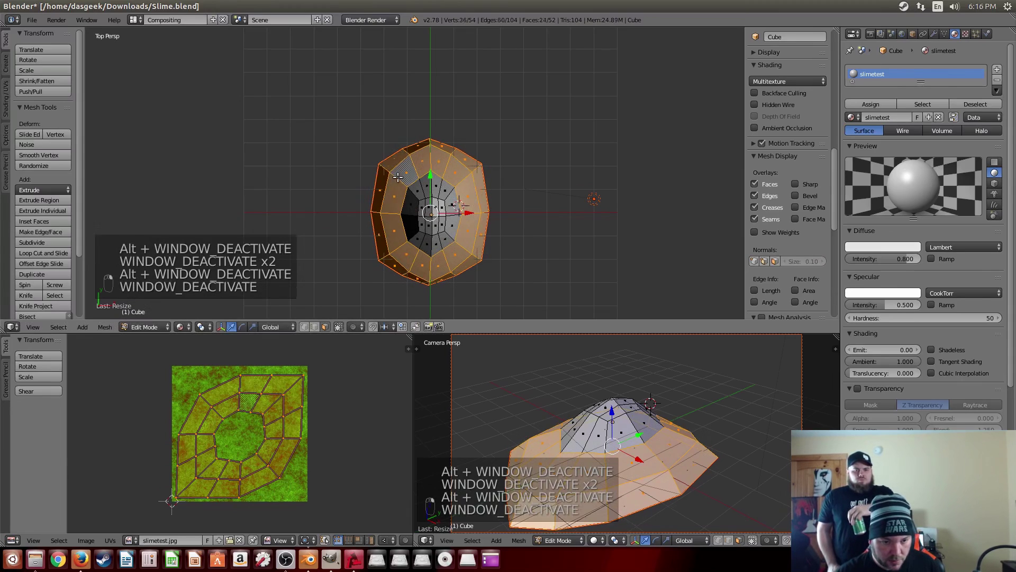
click(39, 154)
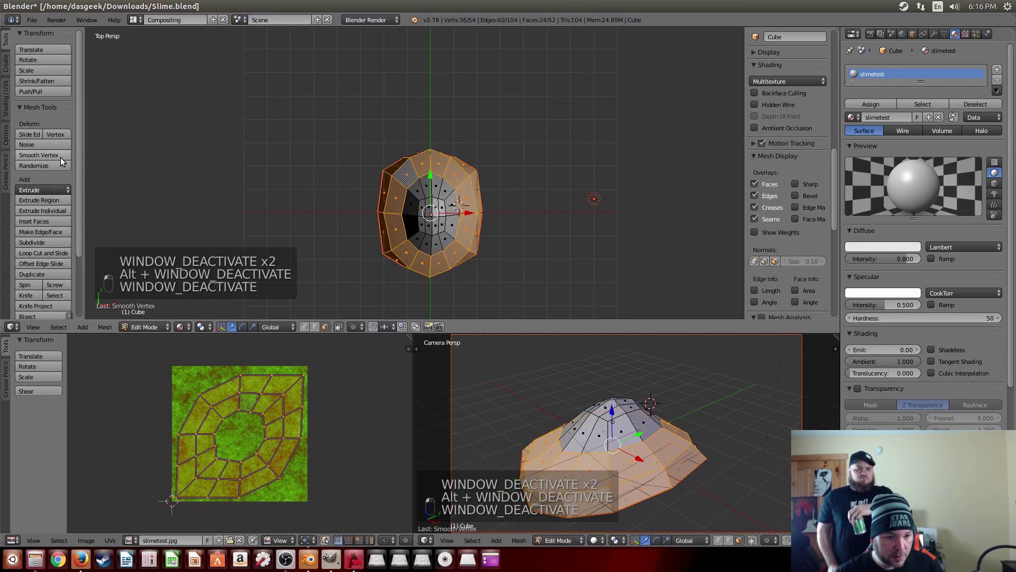
key(s)
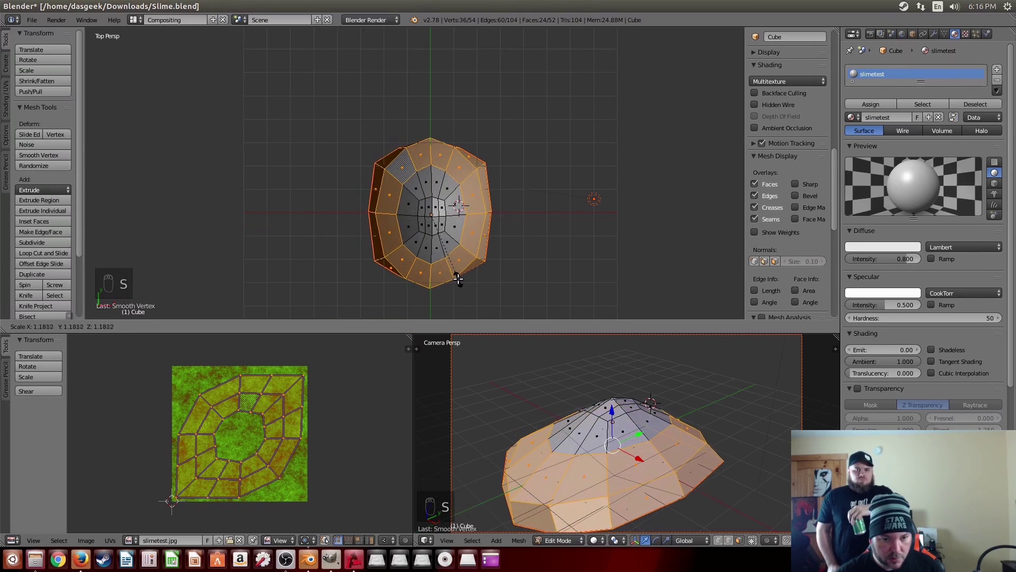
click(456, 274)
Select all the underside faces of the slime mesh and flatten them by scaling to 0 along the global Z axis
middle_drag(456, 274, 415, 235)
right_click(415, 235)
right_click(443, 194)
shift+right_click(424, 211)
shift+right_click(386, 234)
shift+right_click(387, 245)
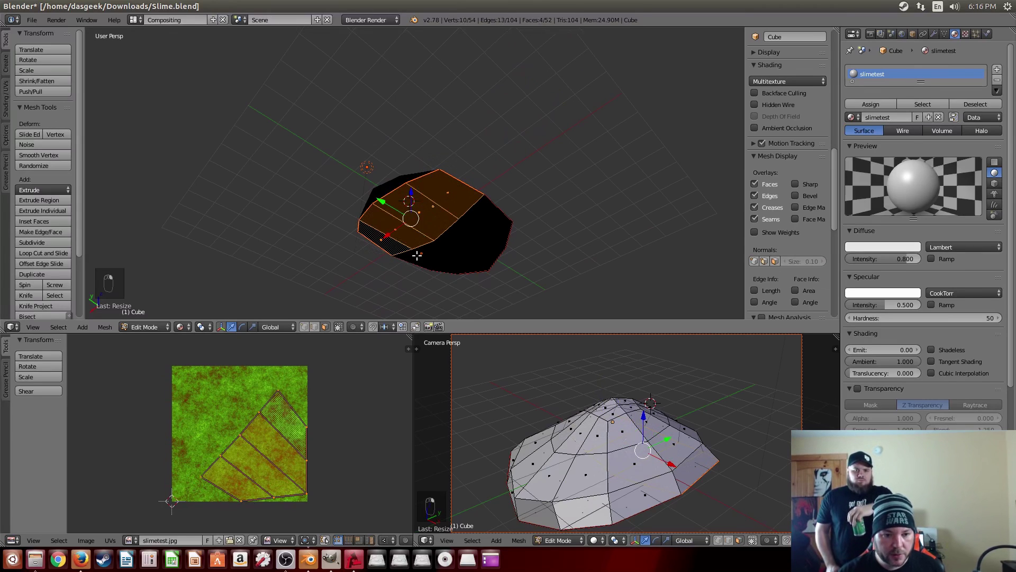
shift+right_click(417, 255)
shift+right_click(438, 247)
shift+right_click(456, 240)
shift+right_click(476, 225)
middle_drag(450, 232, 419, 219)
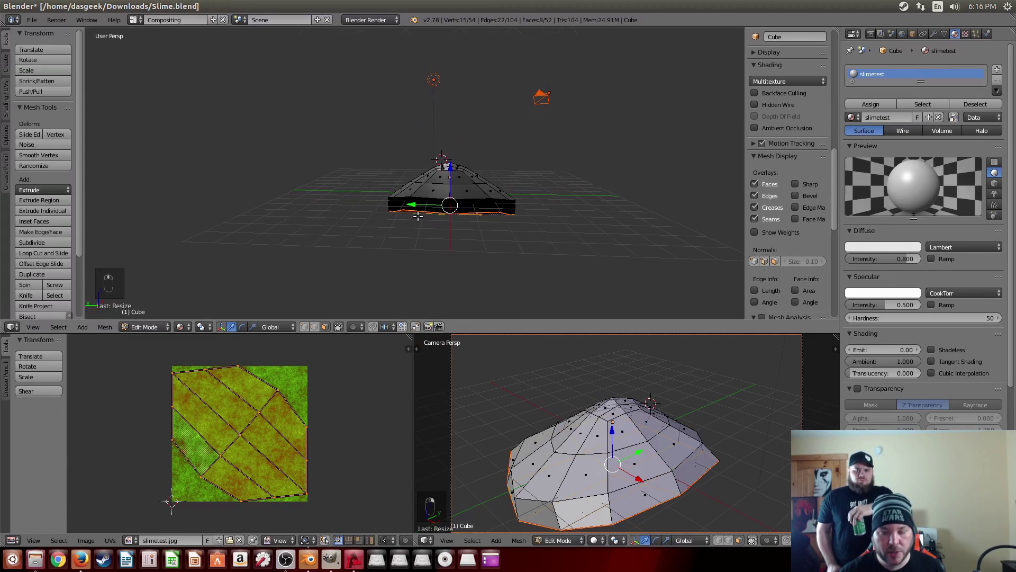
key(KP_7)
key(KP_1)
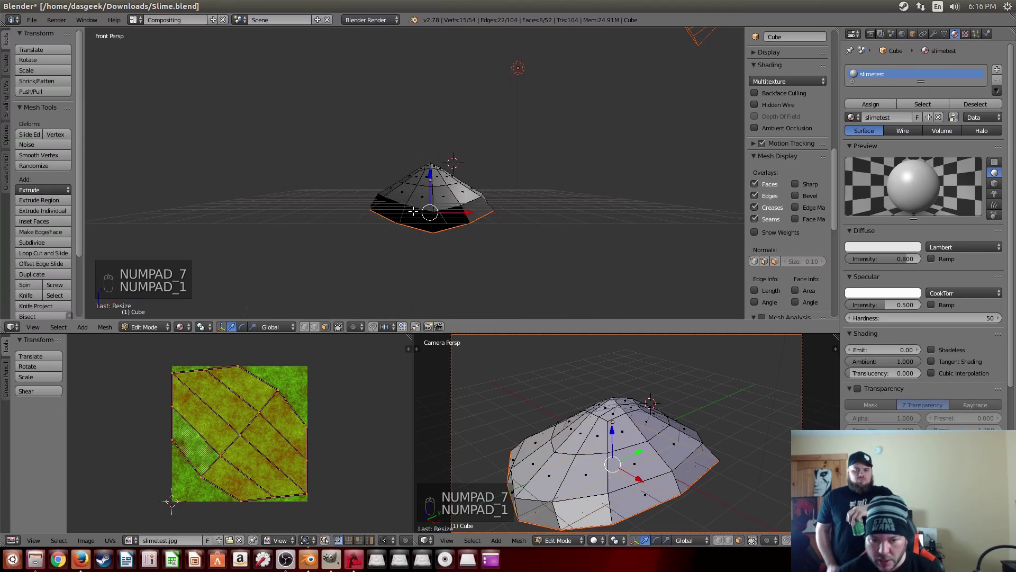
shift+middle_drag(421, 255, 425, 229)
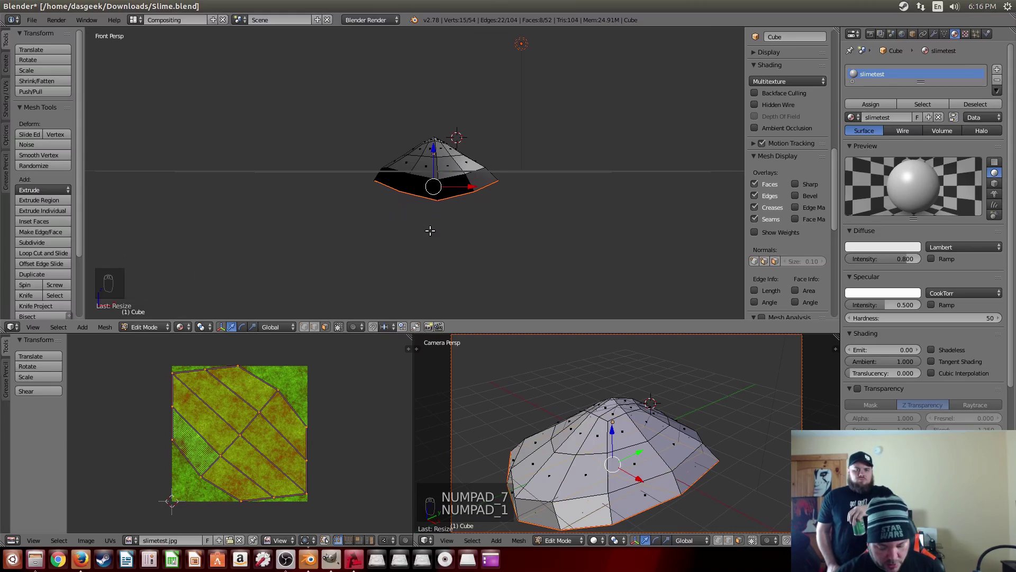
key(g)
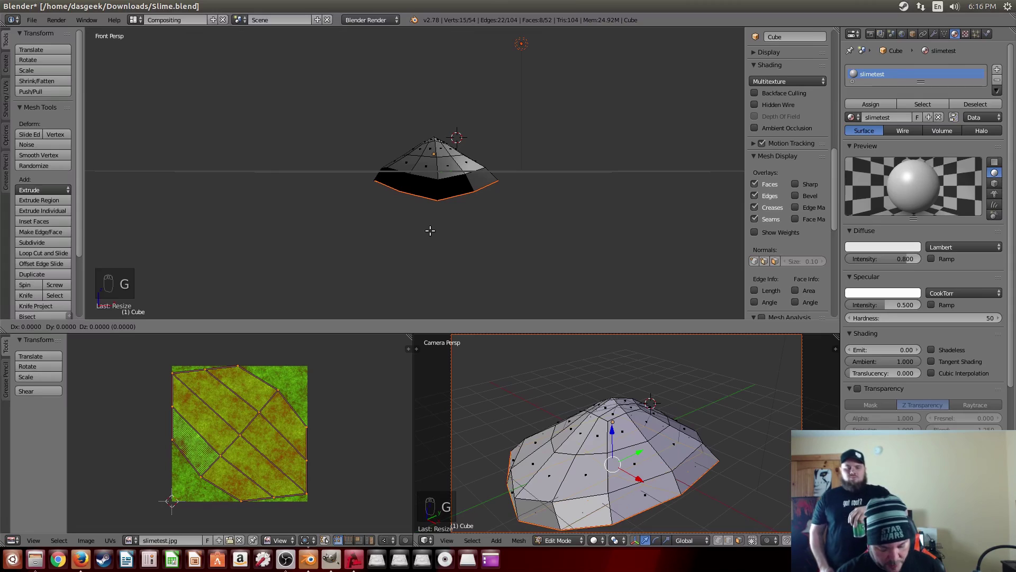
key(s)
key(z)
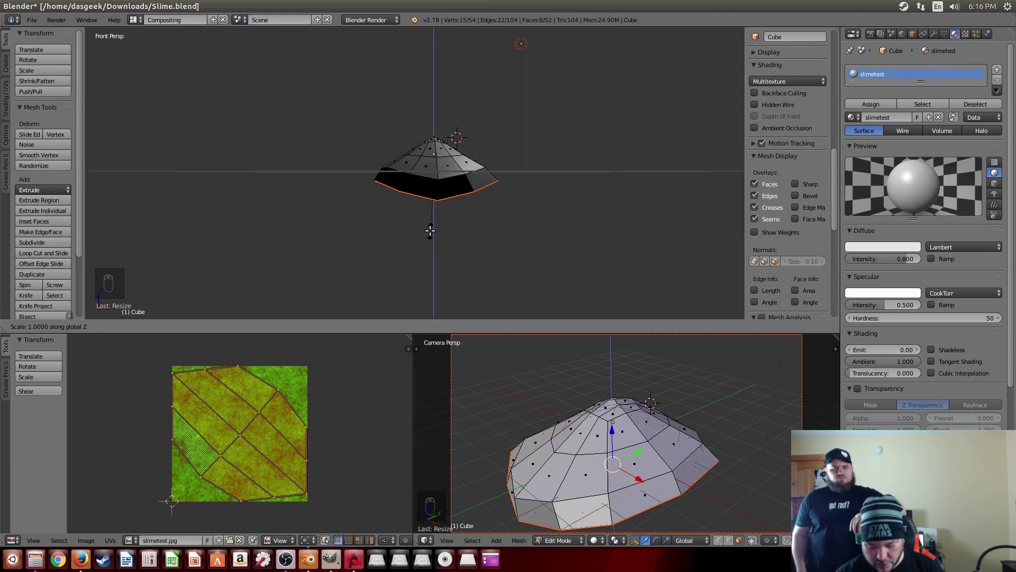
key(0)
key(Return)
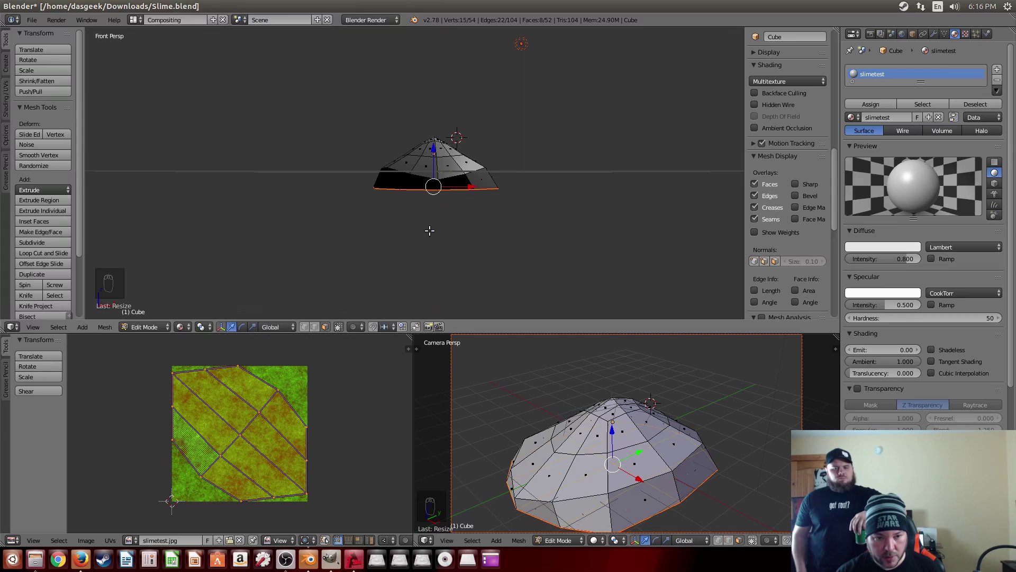
Select two underside faces one at a time and move each slightly, finishing in the top view
mouse_move(381, 217)
middle_down()
mouse_move(450, 233)
mouse_move(578, 227)
mouse_move(379, 202)
middle_up()
right_click(405, 186)
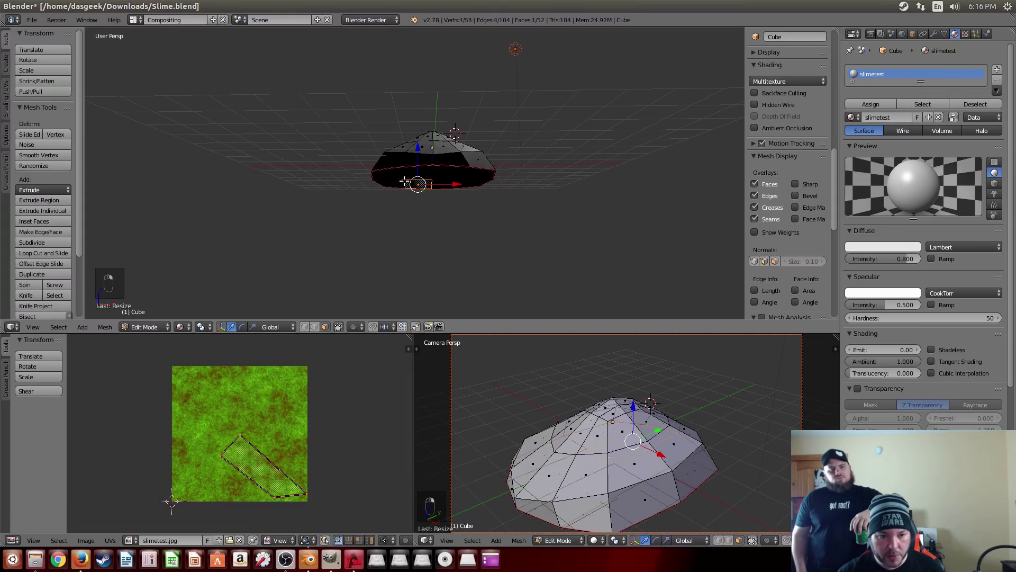
key(g)
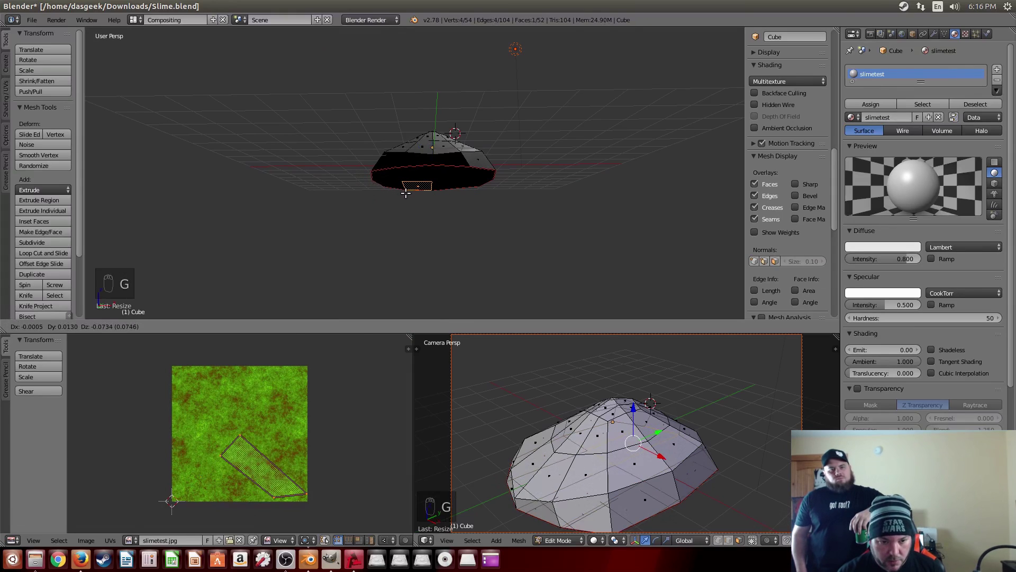
click(406, 193)
right_click(437, 179)
key(g)
click(451, 196)
middle_drag(452, 196, 353, 208)
key(KP_7)
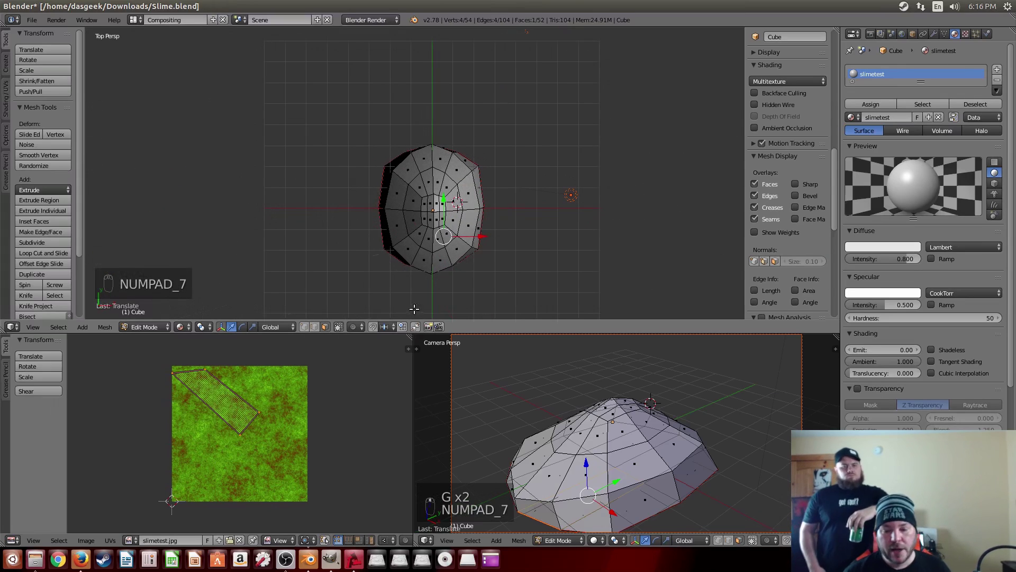
Save the reshaped slime mesh to the existing Slime.blend file
click(31, 20)
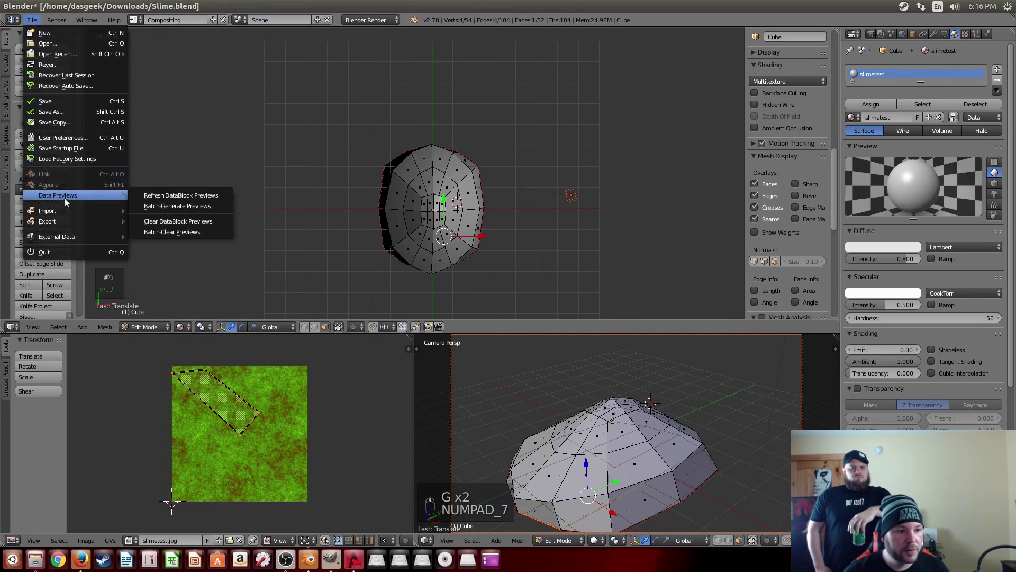
click(28, 25)
click(32, 20)
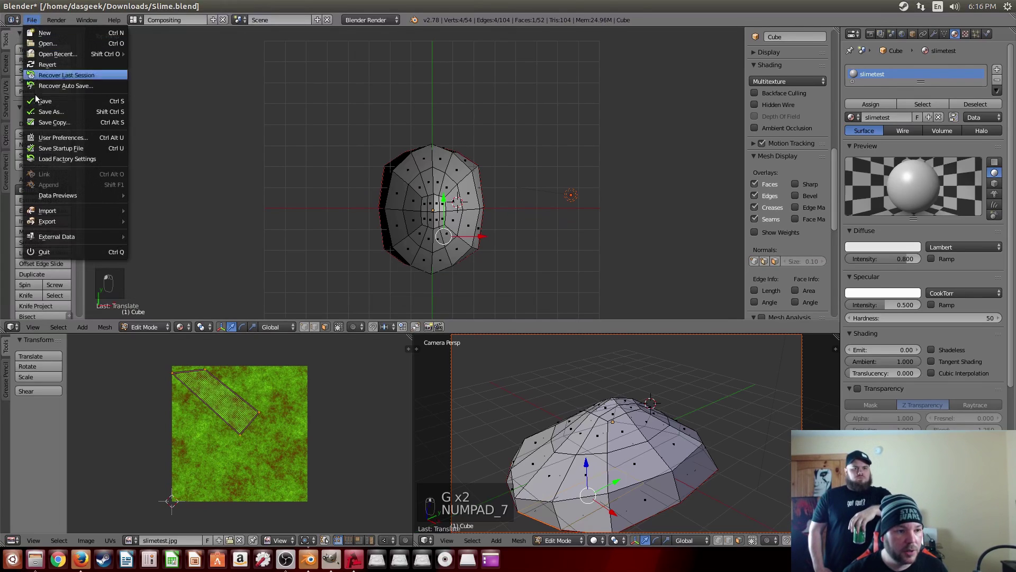
click(33, 104)
Export the slime as COLLADA to Torque3d/art/shapes/Monsters, overwriting Slime.dae
click(33, 19)
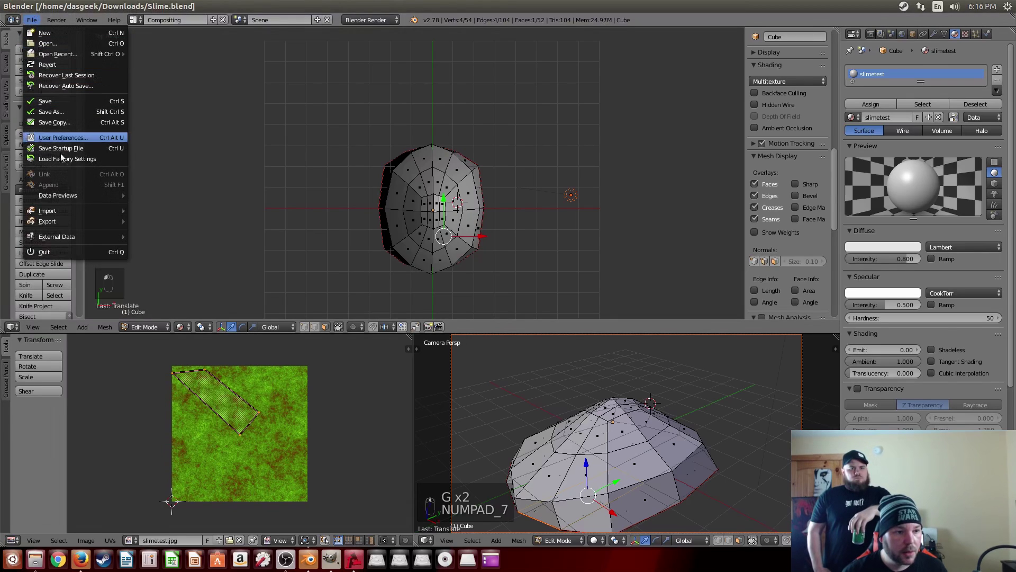
mouse_move(62, 220)
click(158, 221)
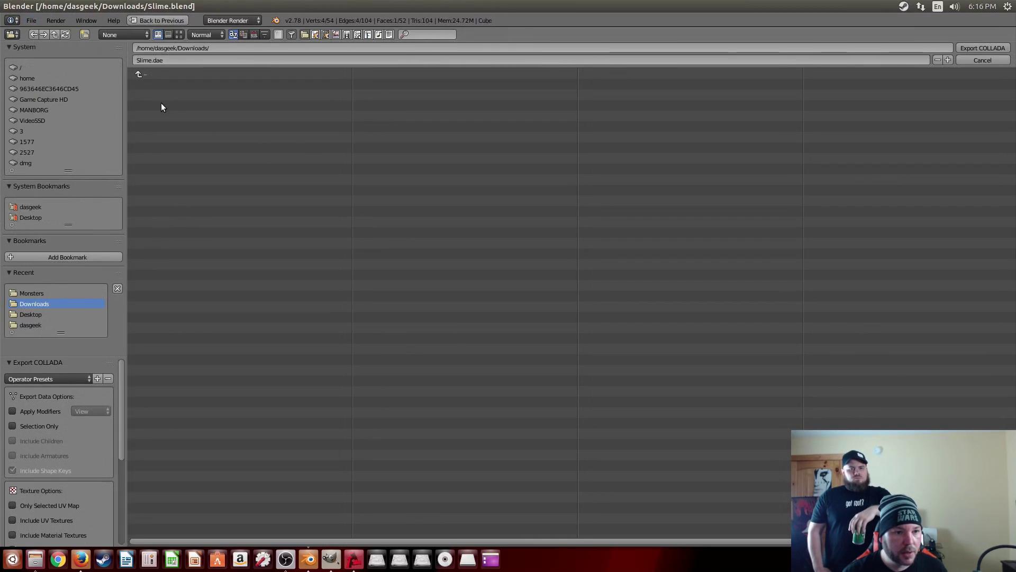
click(32, 207)
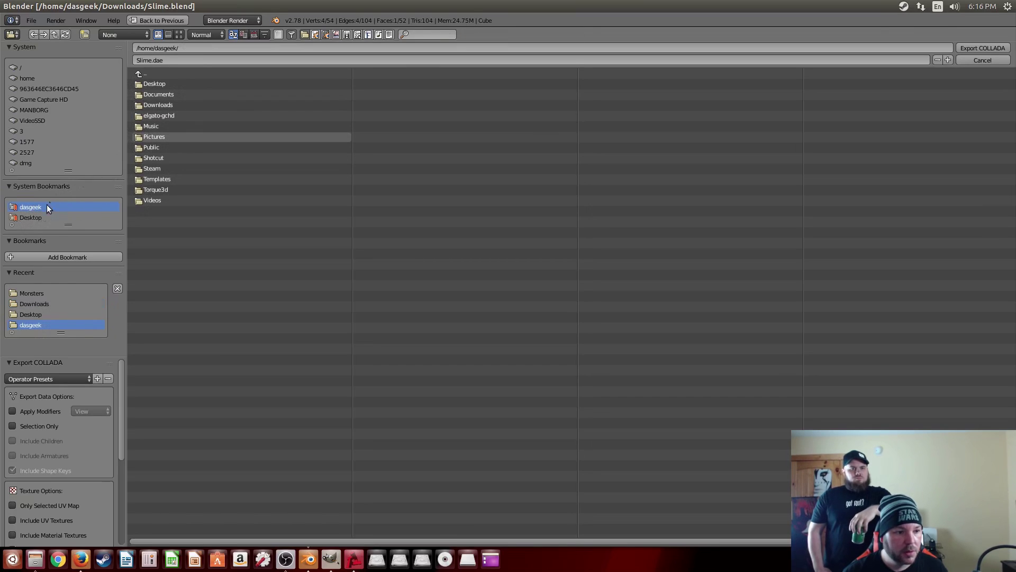
click(34, 294)
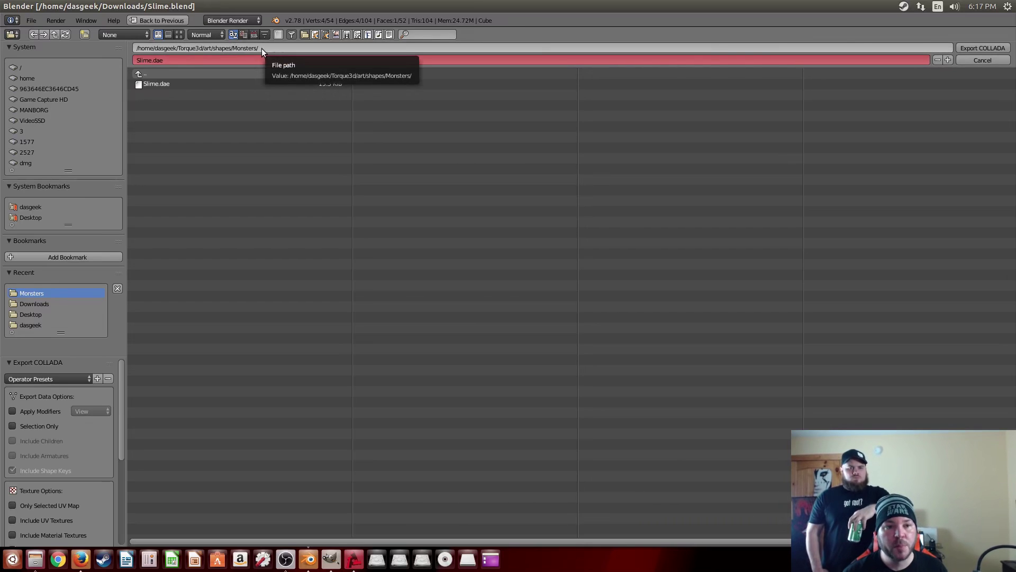
click(157, 84)
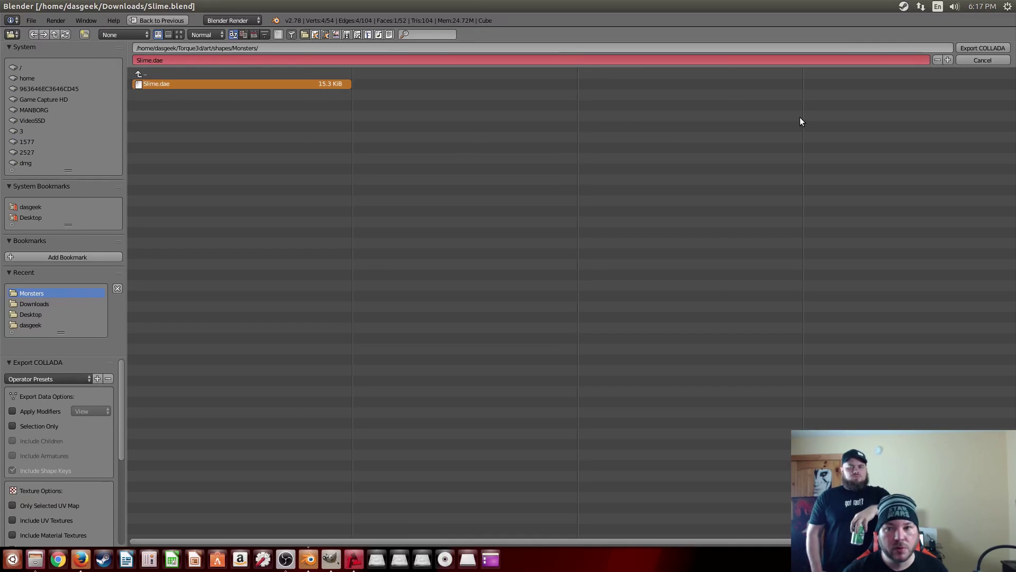
click(971, 49)
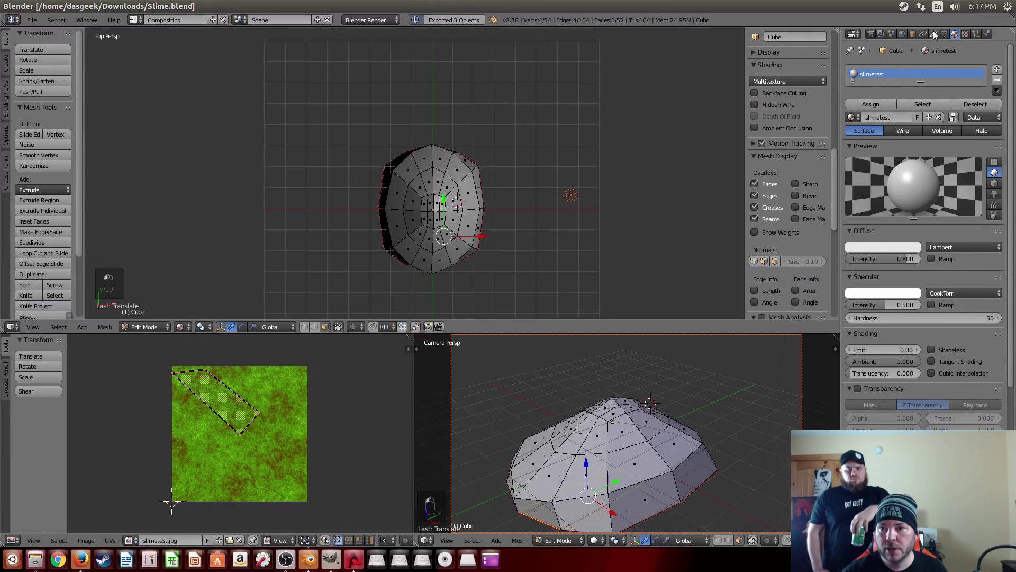
Minimize Blender, switch to Torque 3D and examine the slime shape in the level from several sides
double_click(839, 9)
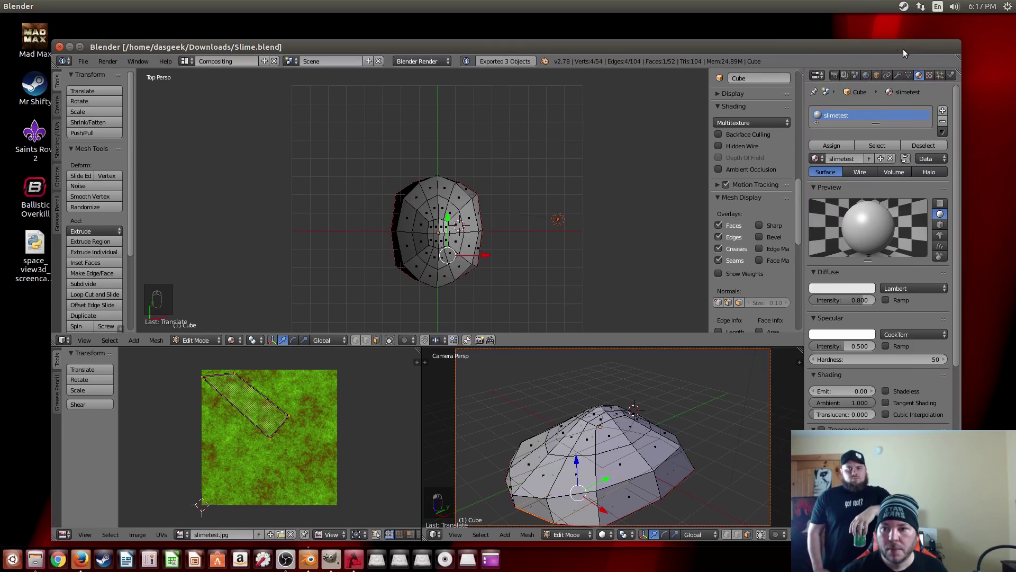
click(69, 47)
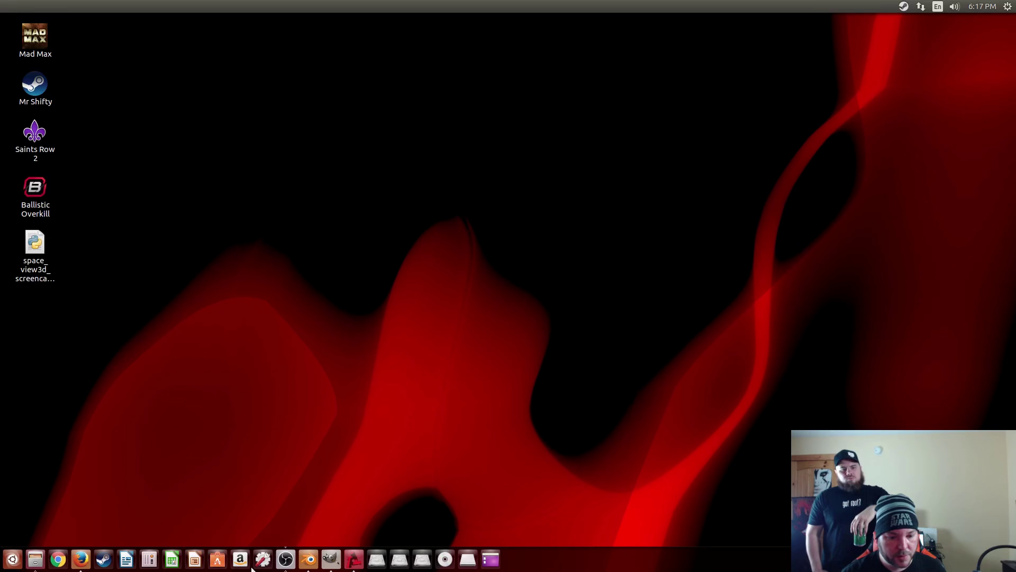
click(351, 568)
right_drag(356, 364, 538, 385)
key(s)
key(w)
key(a)
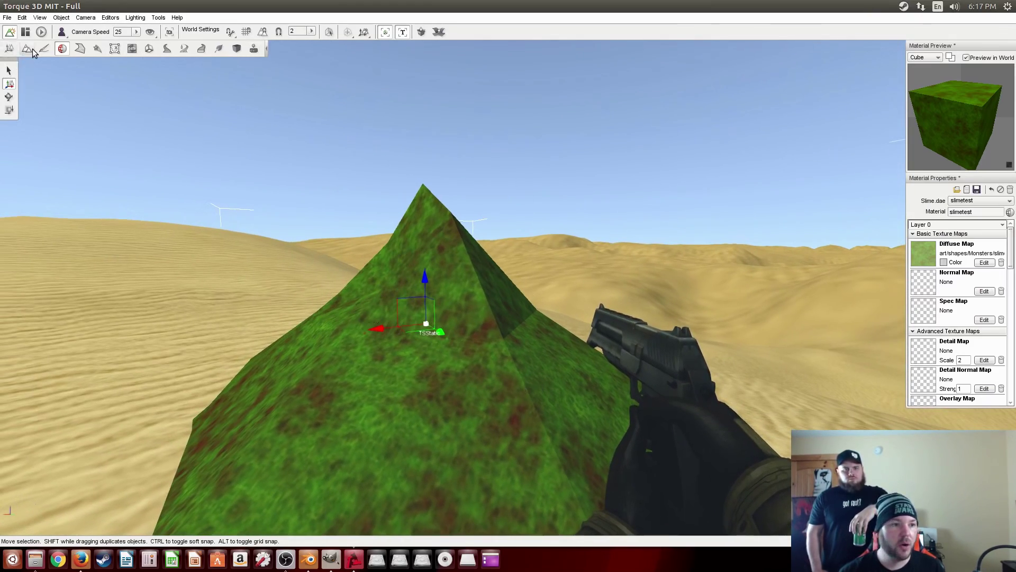
key(a)
right_drag(109, 87, 248, 127)
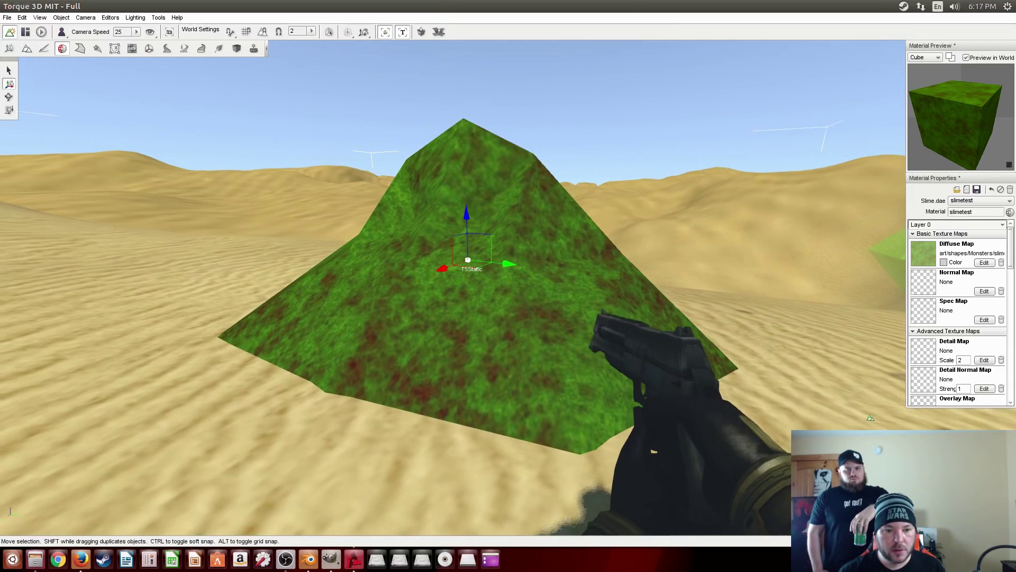
Save the current level and quit Torque 3D
click(7, 18)
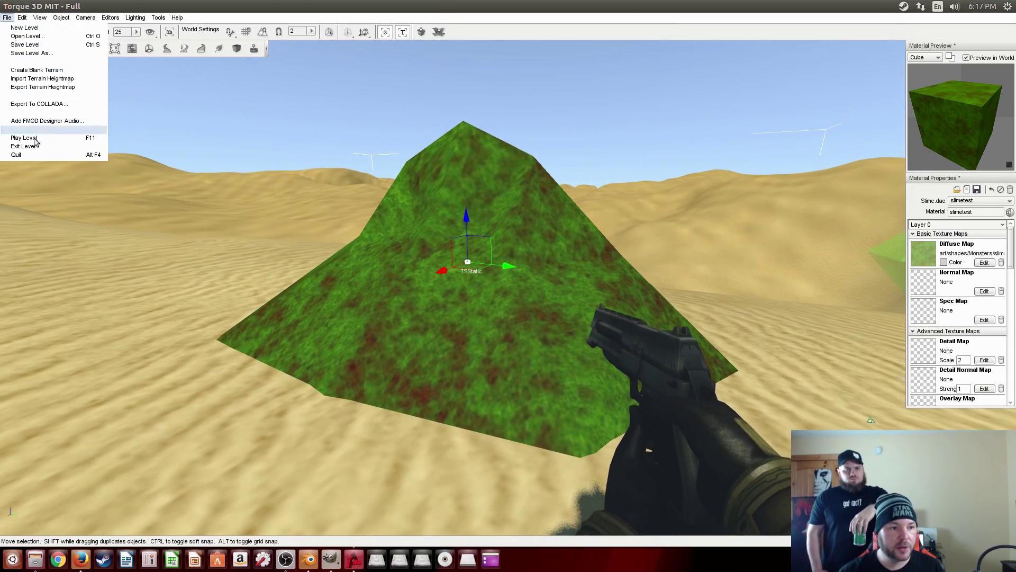
click(32, 155)
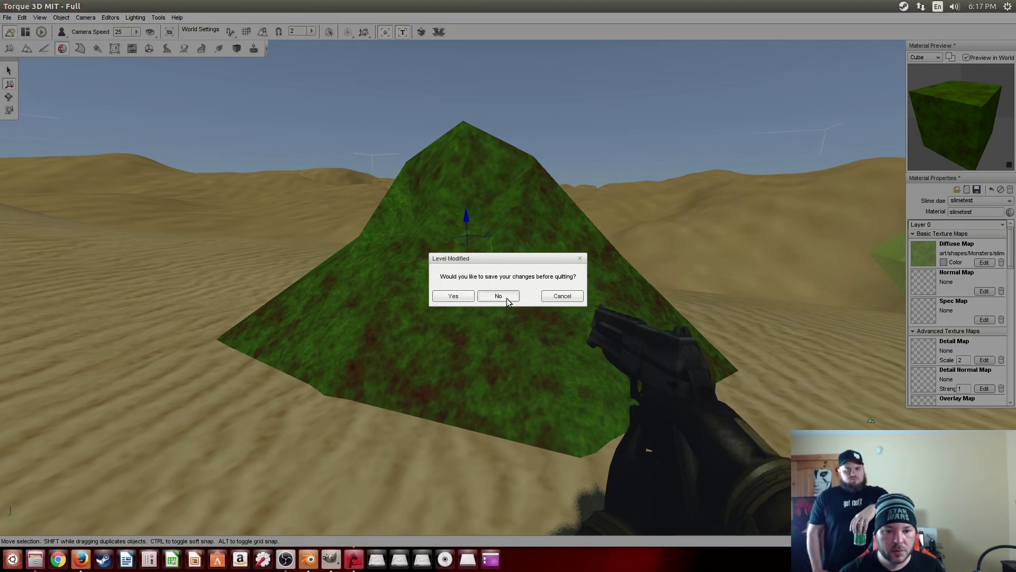
click(559, 296)
click(7, 18)
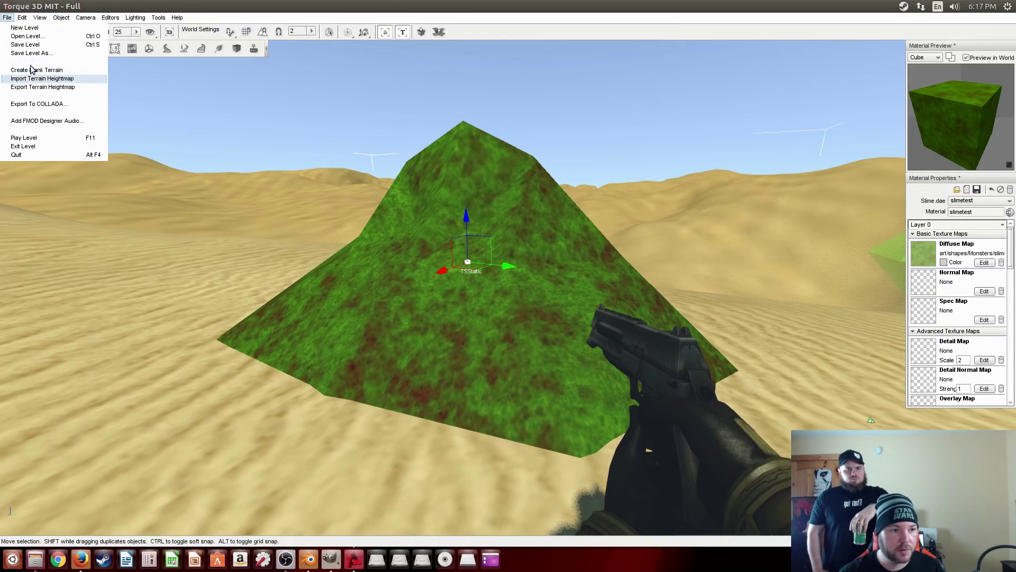
click(25, 44)
click(7, 17)
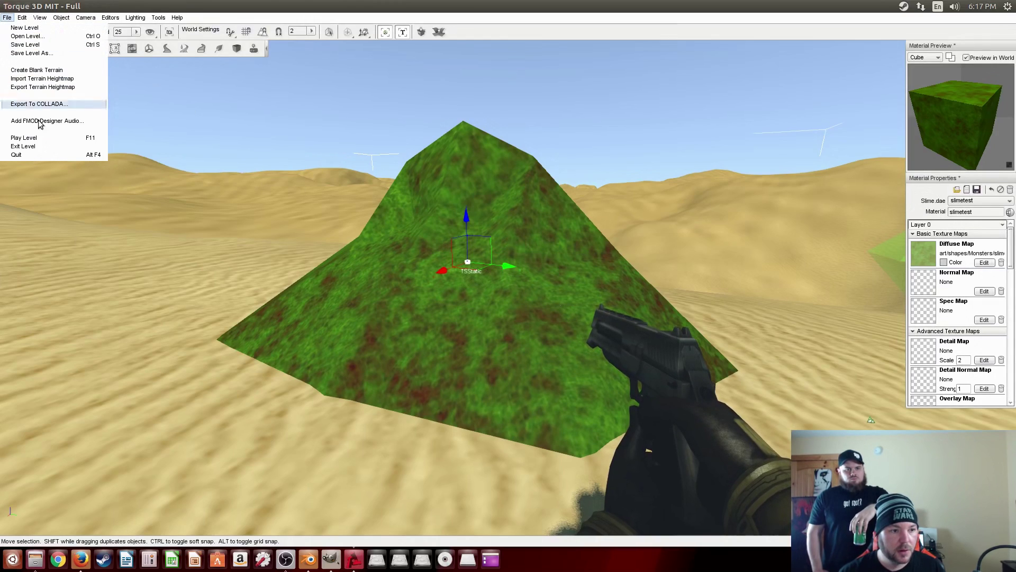
click(30, 153)
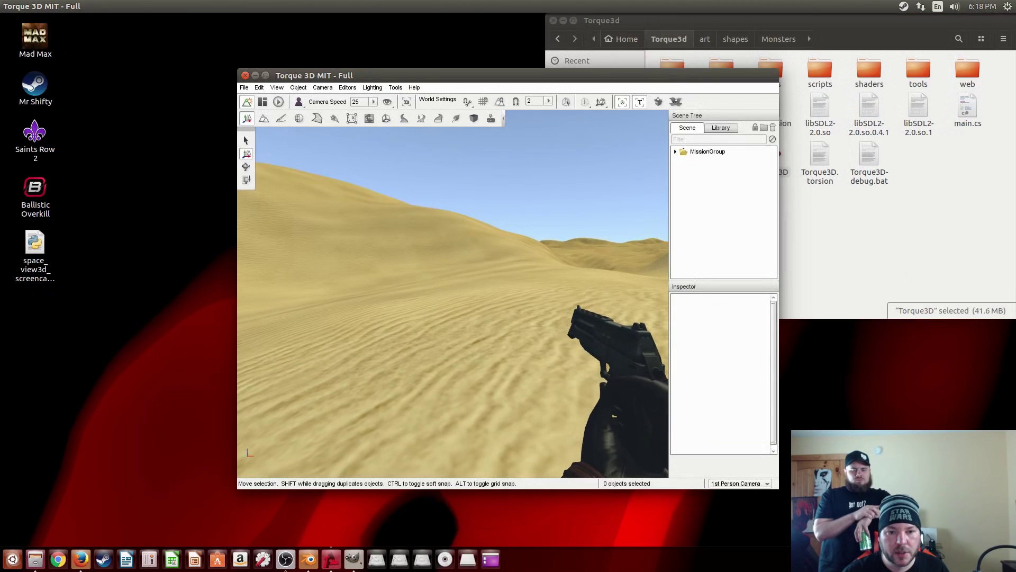
Move around the reopened Torque 3D level to examine the updated slime shape from a distance
right_drag(454, 200, 454, 199)
key(w)
key(w)
key(s)
key(s)
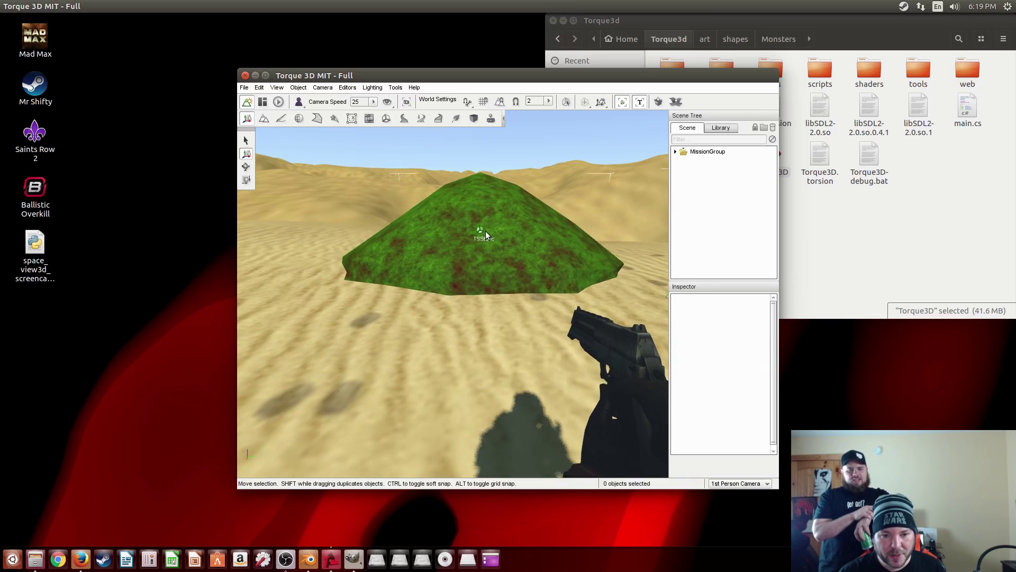
Select the slime shape in the level and inspect its base up close
click(485, 231)
drag(482, 215, 475, 160)
right_drag(475, 160, 450, 254)
key(w)
key(s)
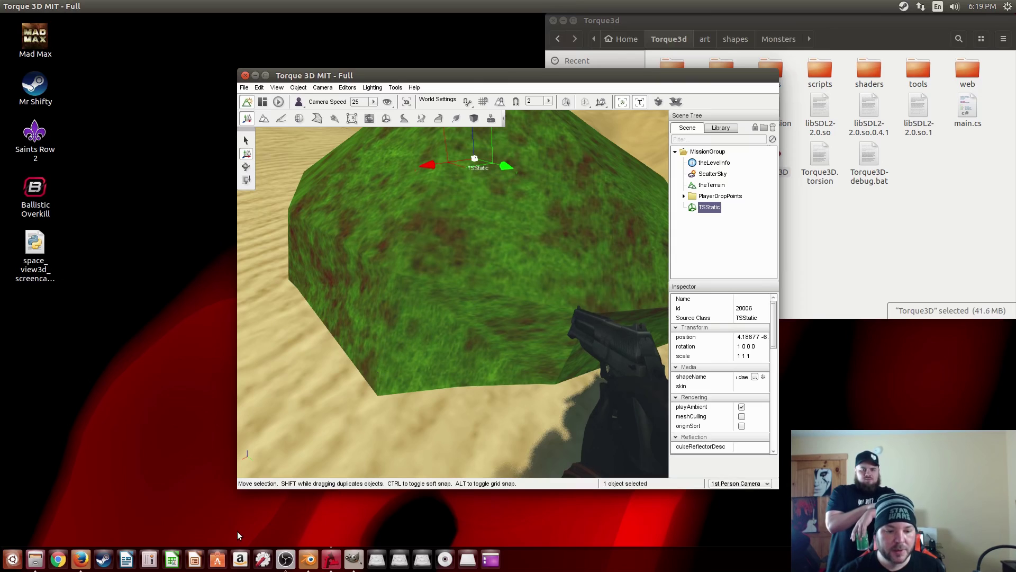
Close Torque 3D and switch back to Blender, viewing the slime mesh from the side
click(245, 75)
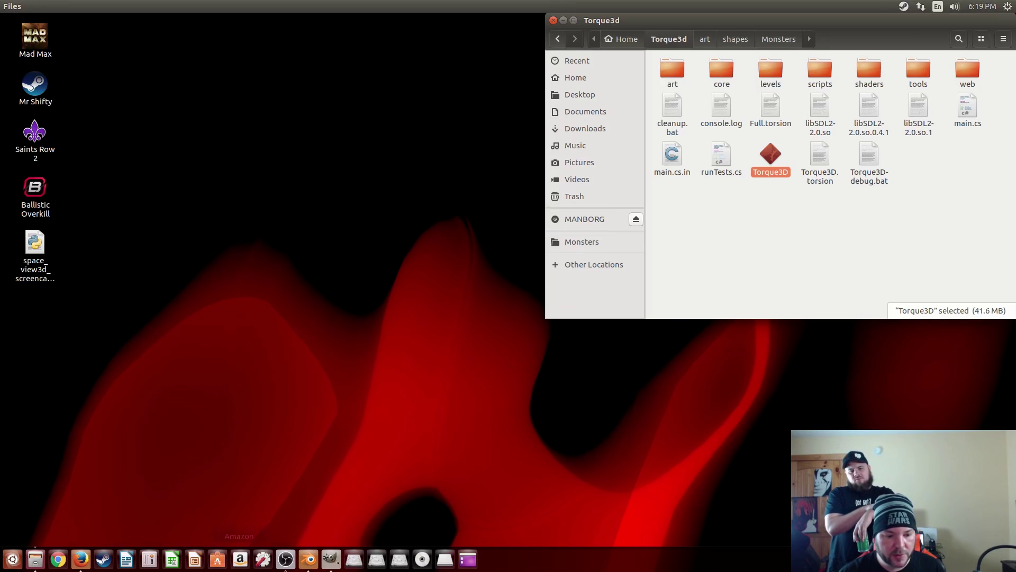
click(309, 560)
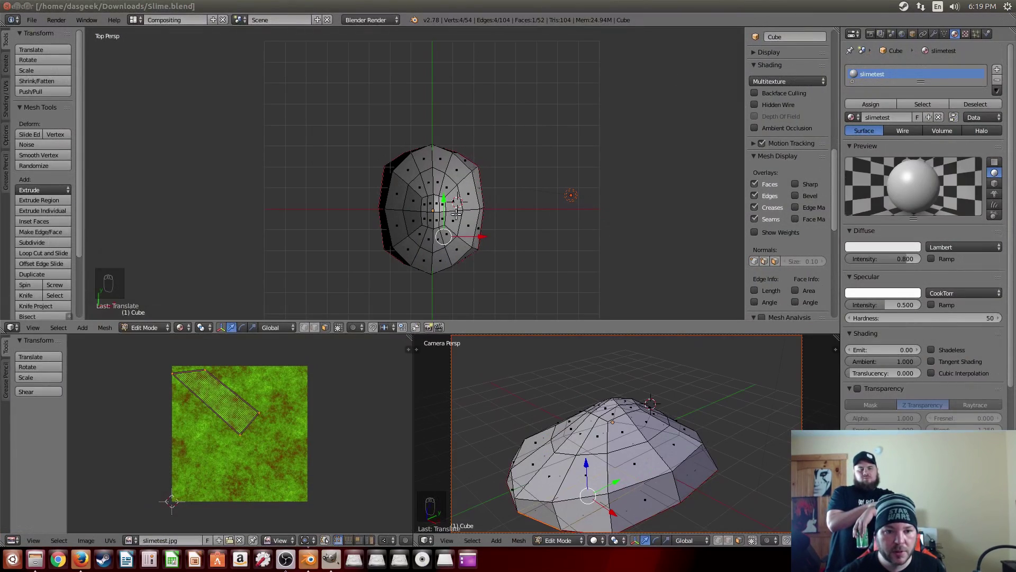
middle_drag(294, 200, 349, 113)
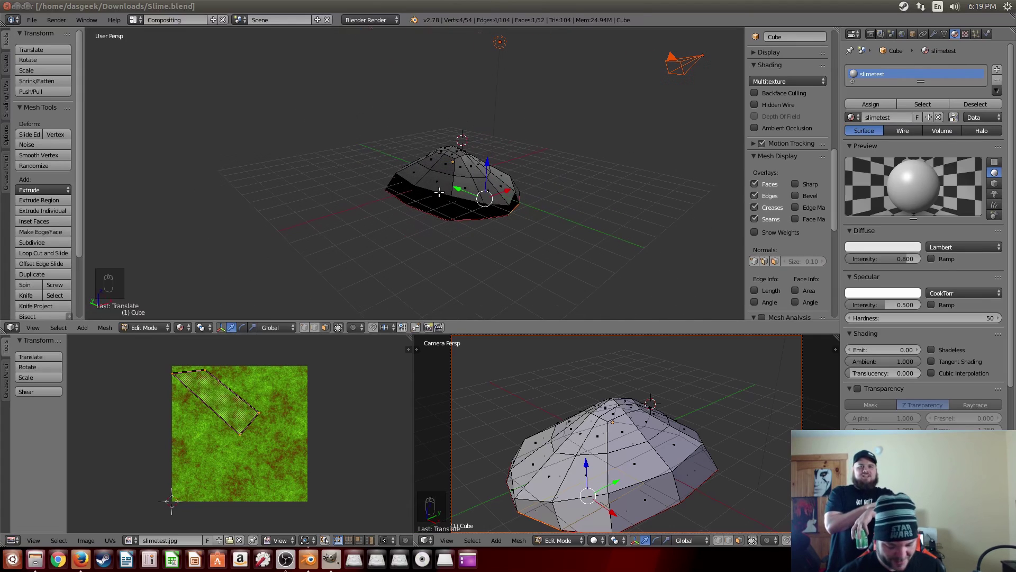
Select the entire slime mesh and raise it about 0.43 units along the global Z axis in front view
key(a)
key(a)
key(a)
middle_drag(493, 183, 303, 167)
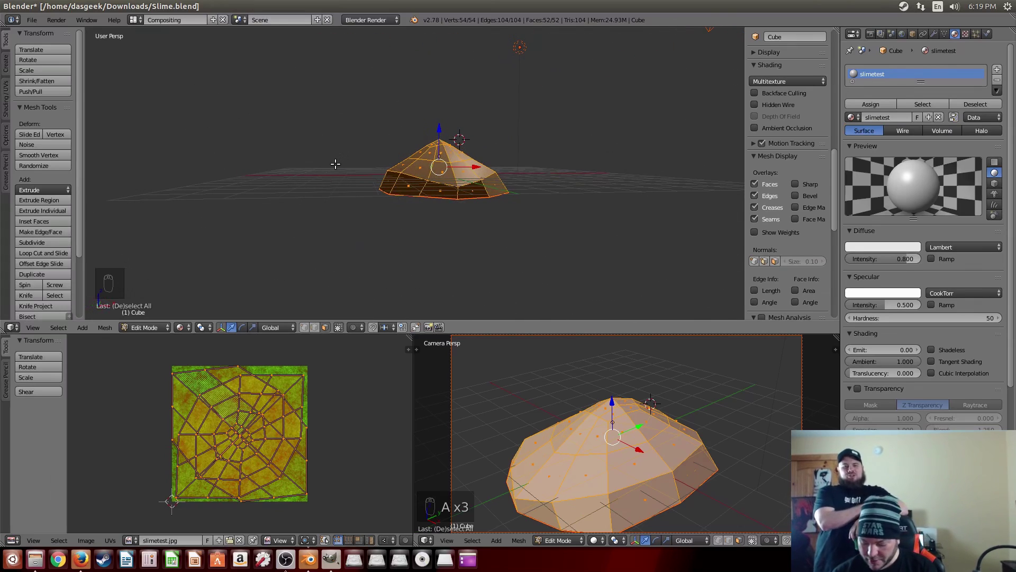
key(KP_1)
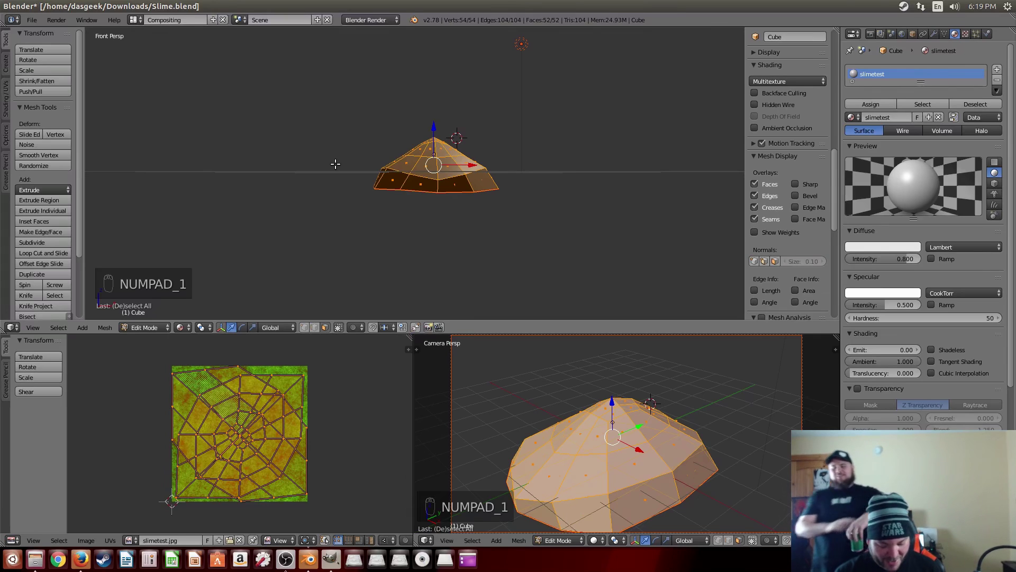
key(g)
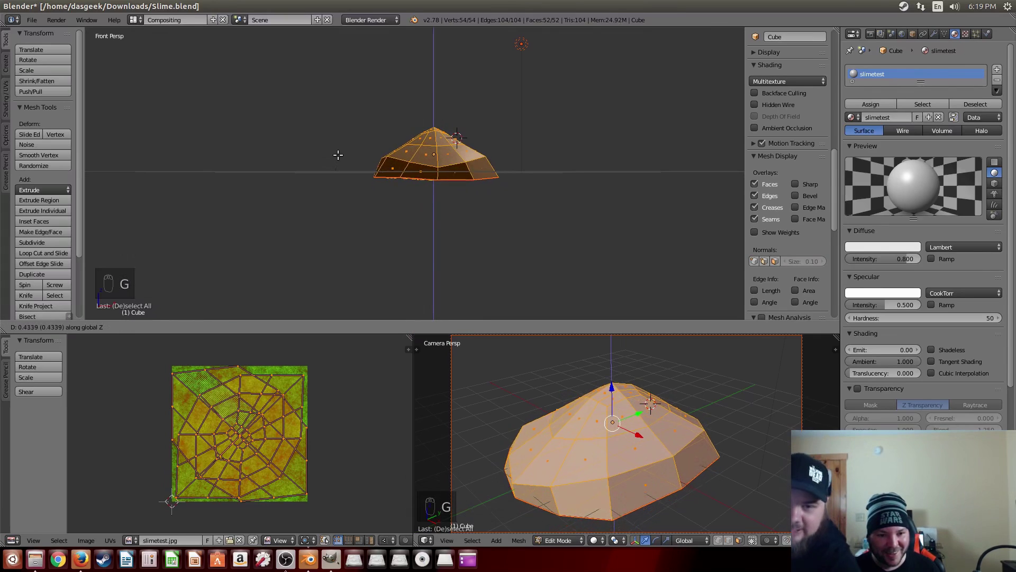
click(336, 154)
Apply smooth shading to all faces of the slime mesh and set all its edges to smooth
middle_drag(317, 165, 362, 172)
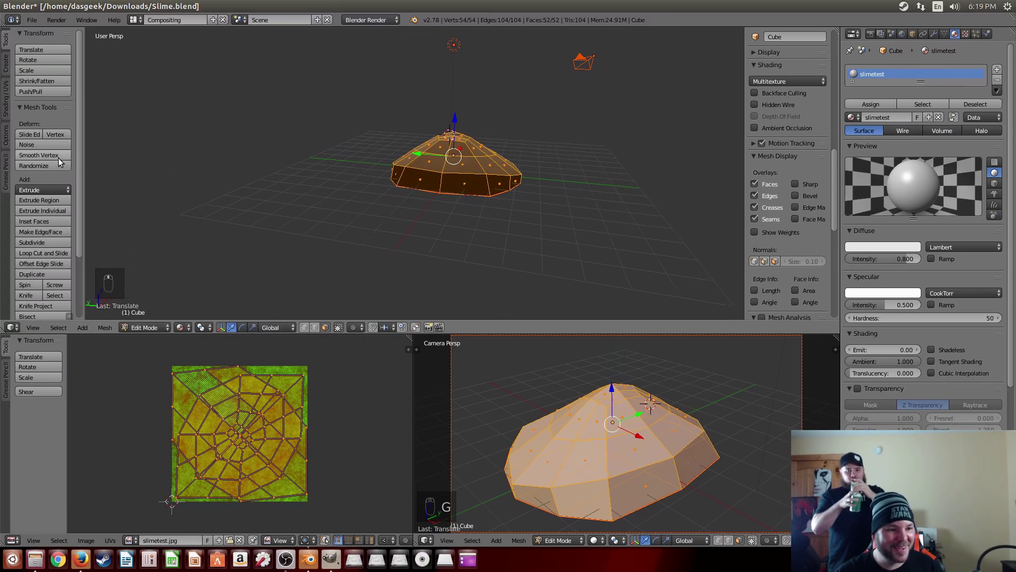
middle_drag(490, 205, 416, 187)
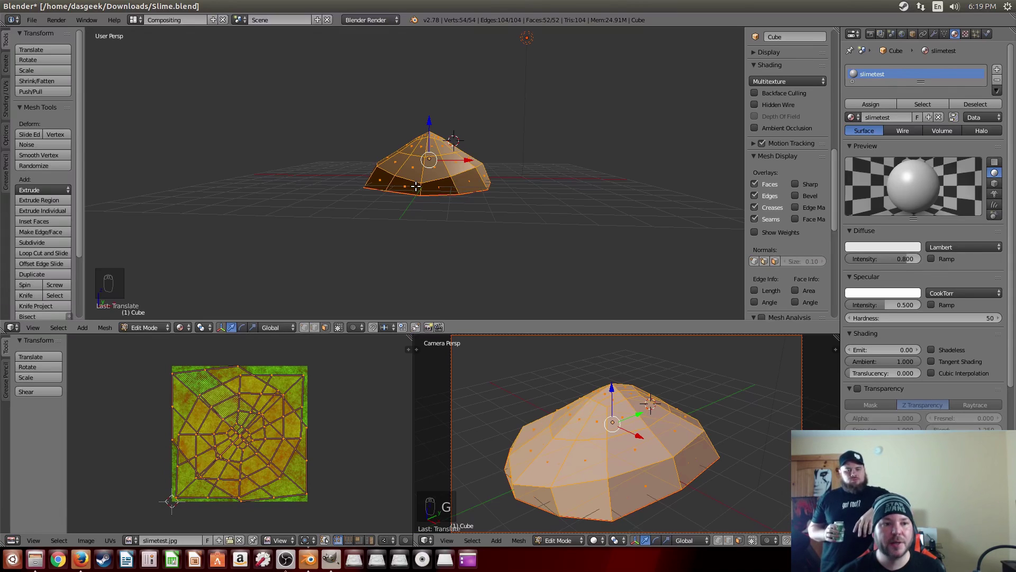
middle_drag(471, 179, 413, 186)
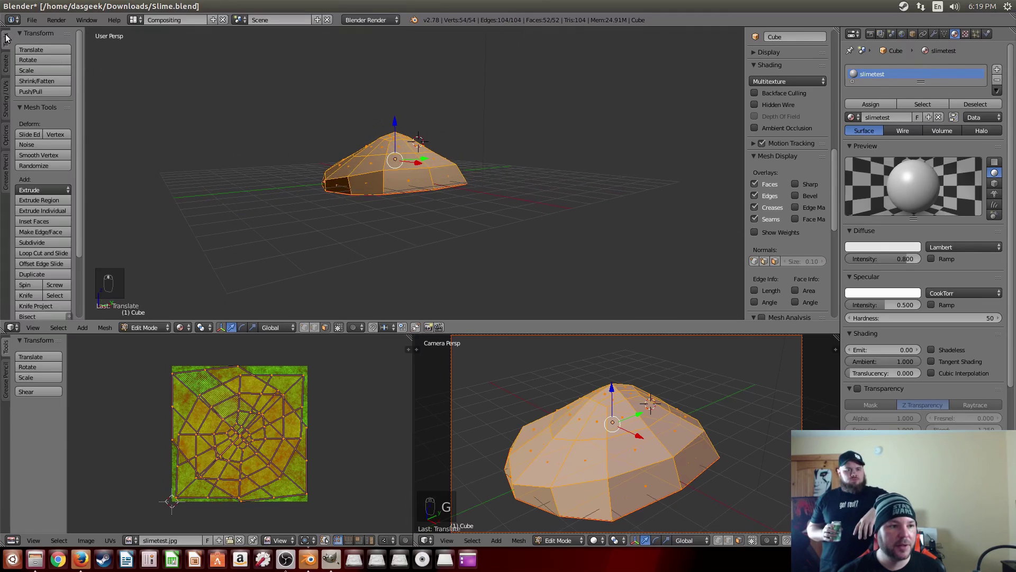
click(5, 64)
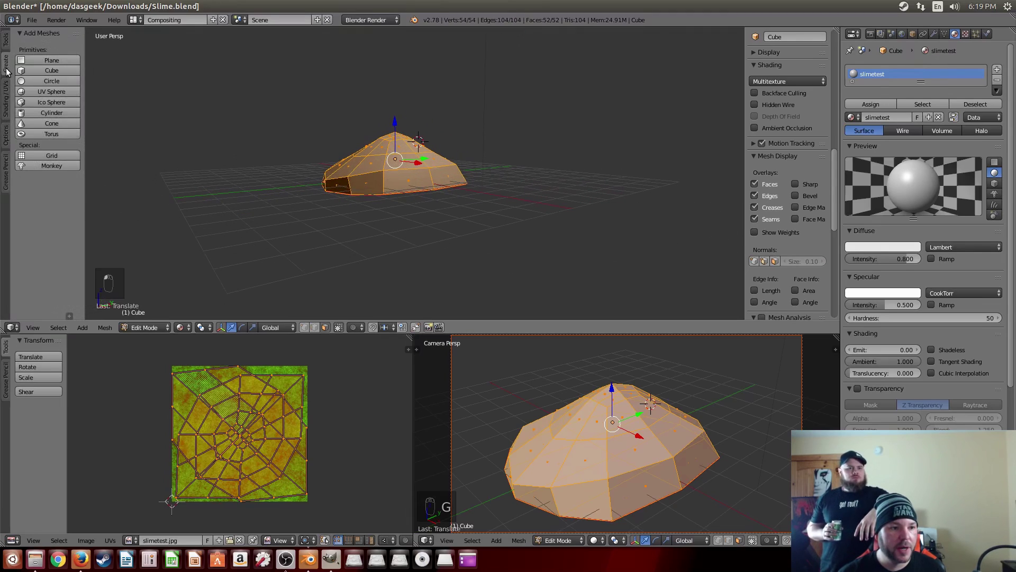
click(7, 101)
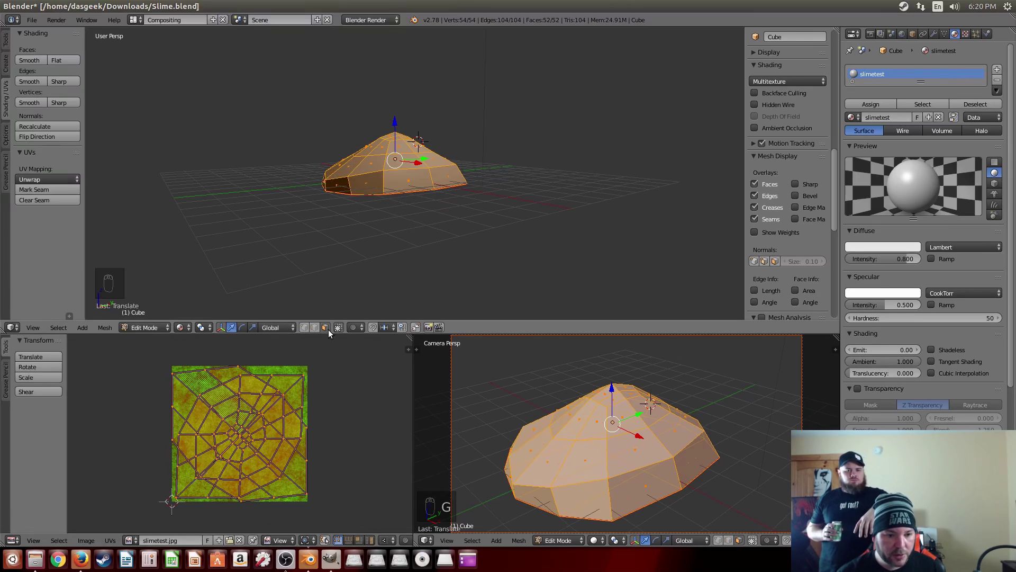
key(a)
key(a)
key(a)
key(a)
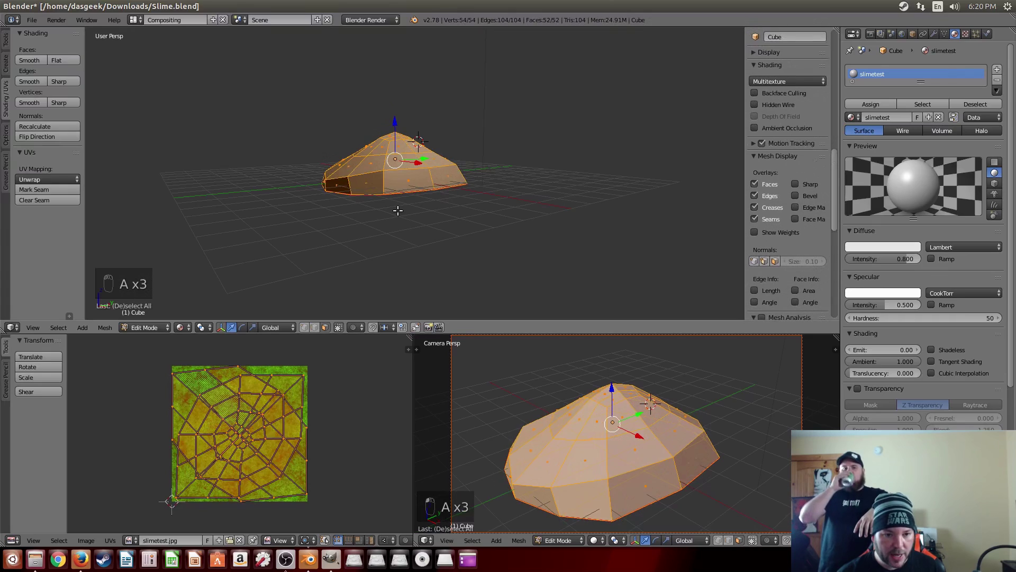
key(a)
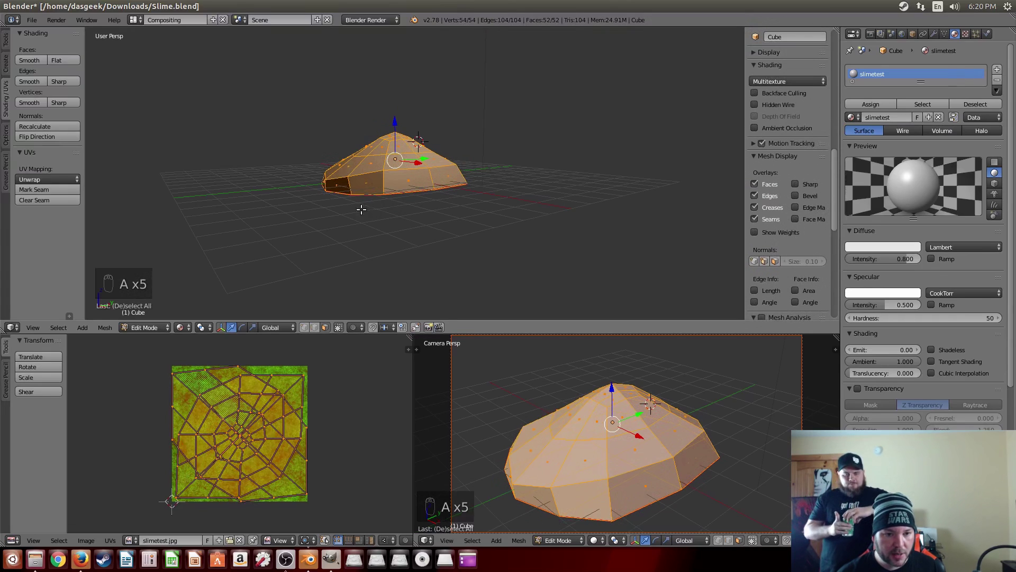
click(36, 61)
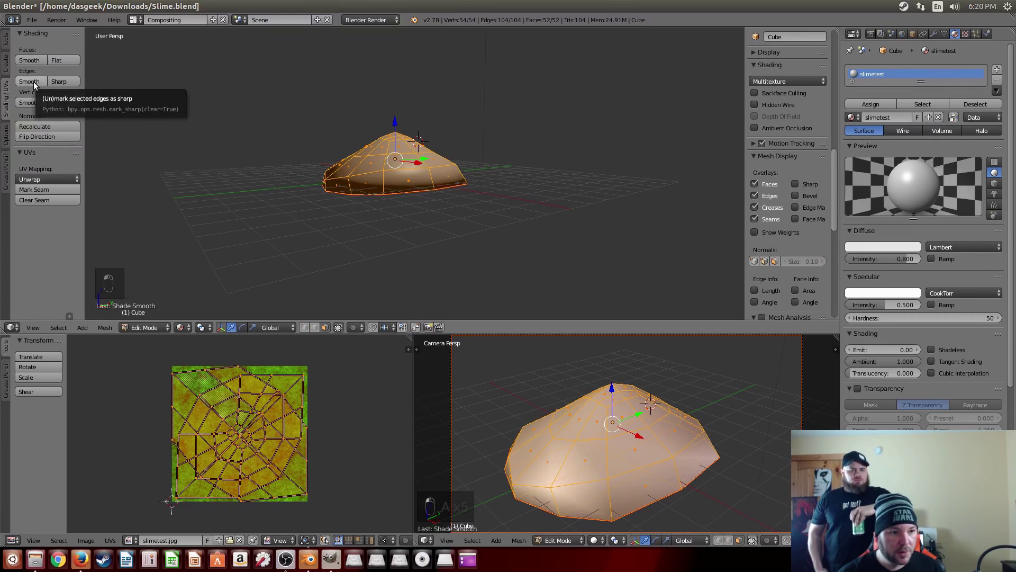
click(34, 81)
middle_drag(186, 152, 257, 208)
Save the Blender file and export the slime to COLLADA as Slime.dae in the Monsters folder
click(31, 19)
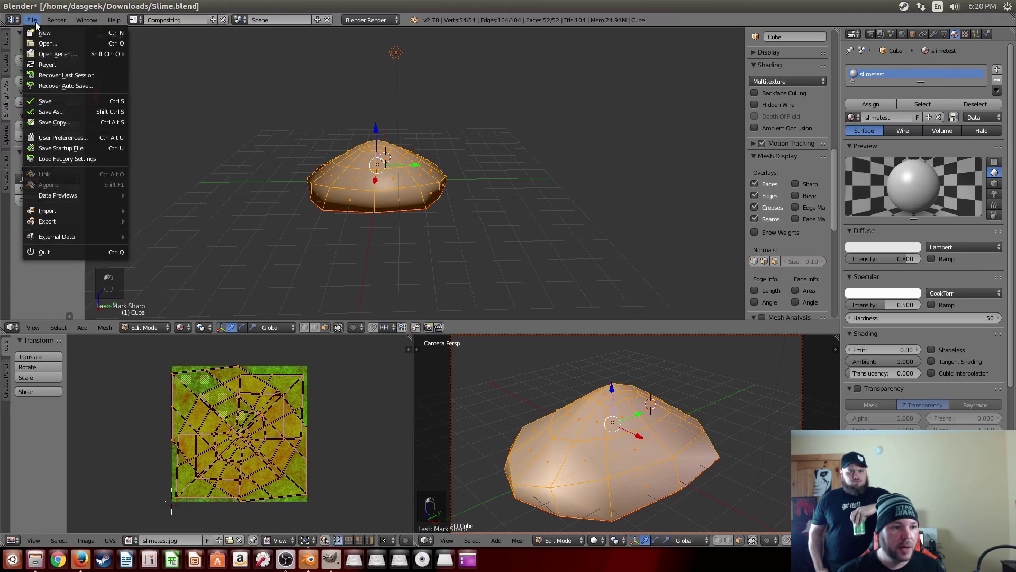
click(45, 101)
click(32, 20)
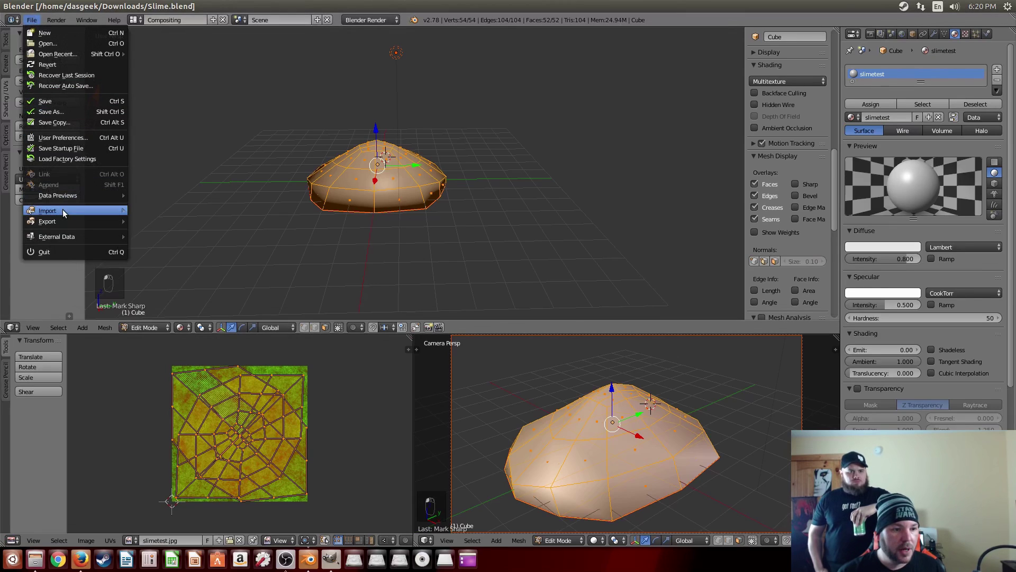
mouse_move(62, 221)
click(169, 222)
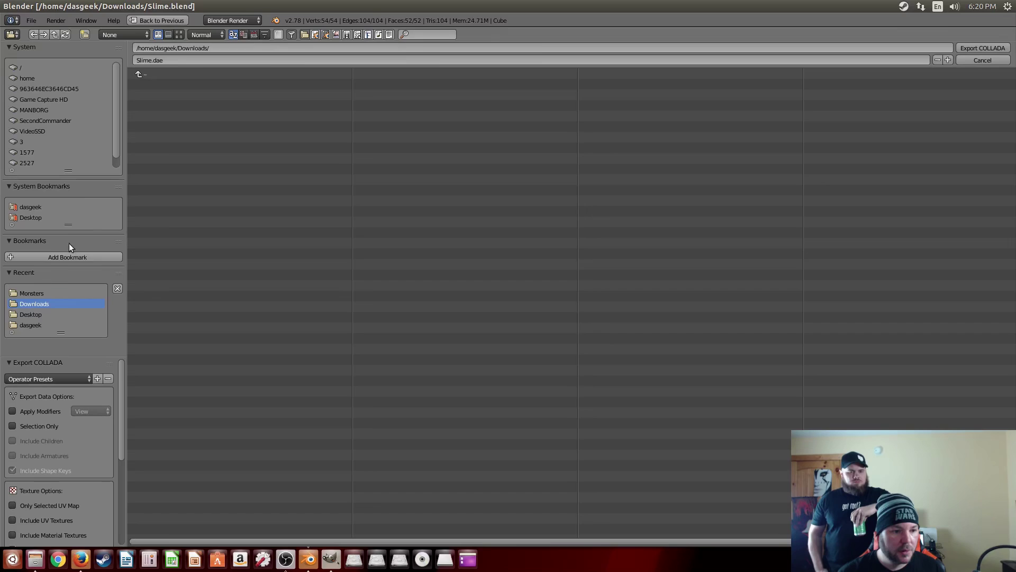
click(49, 293)
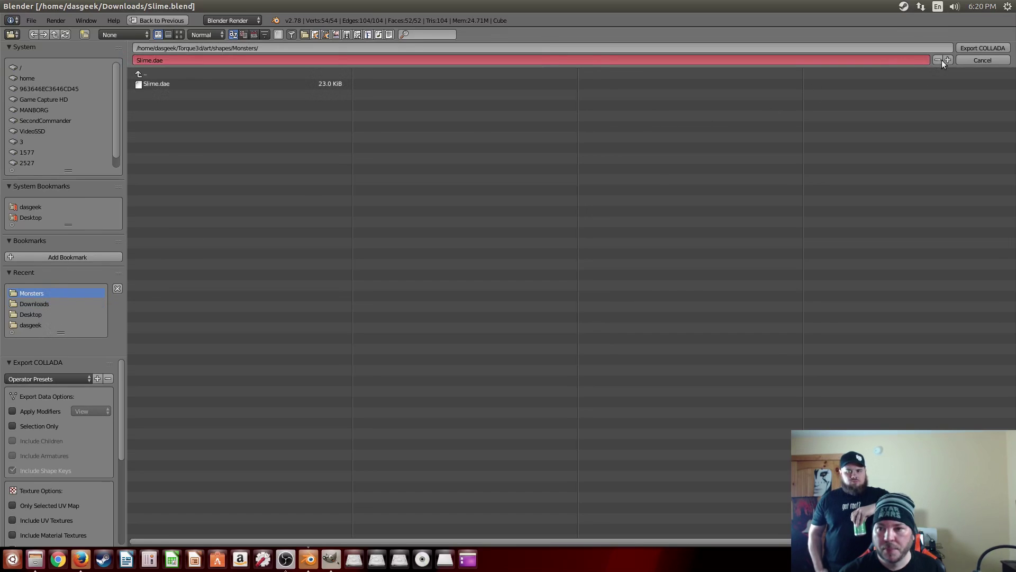
click(981, 48)
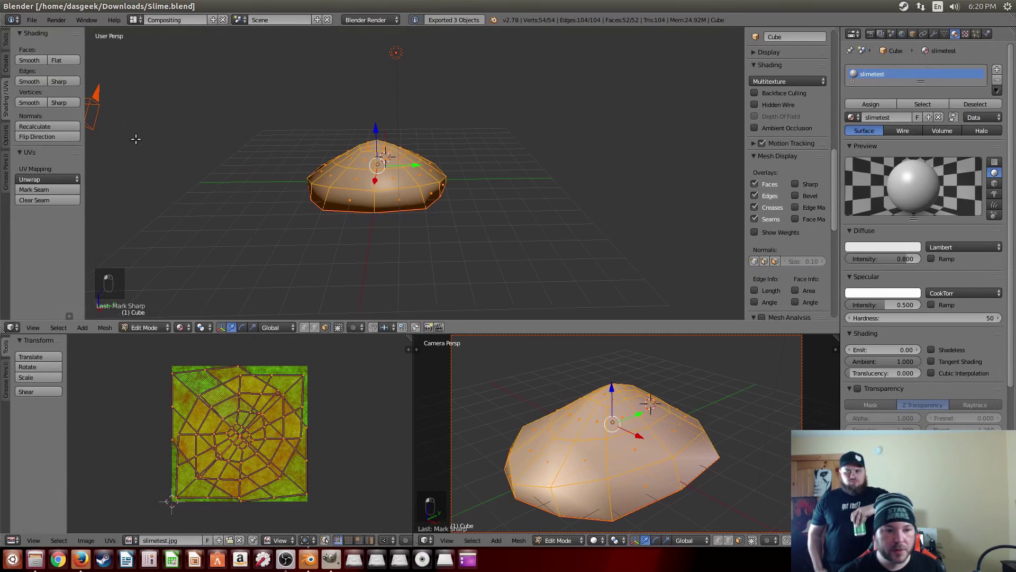
Export the slime to COLLADA again, overwriting the existing Slime.dae in the Monsters folder
click(33, 20)
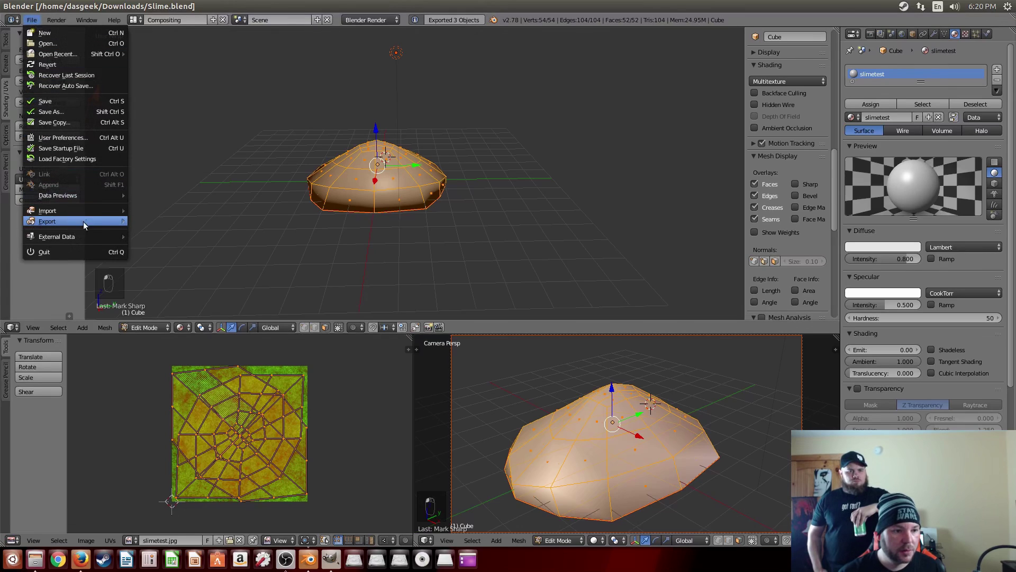
mouse_move(118, 225)
click(163, 223)
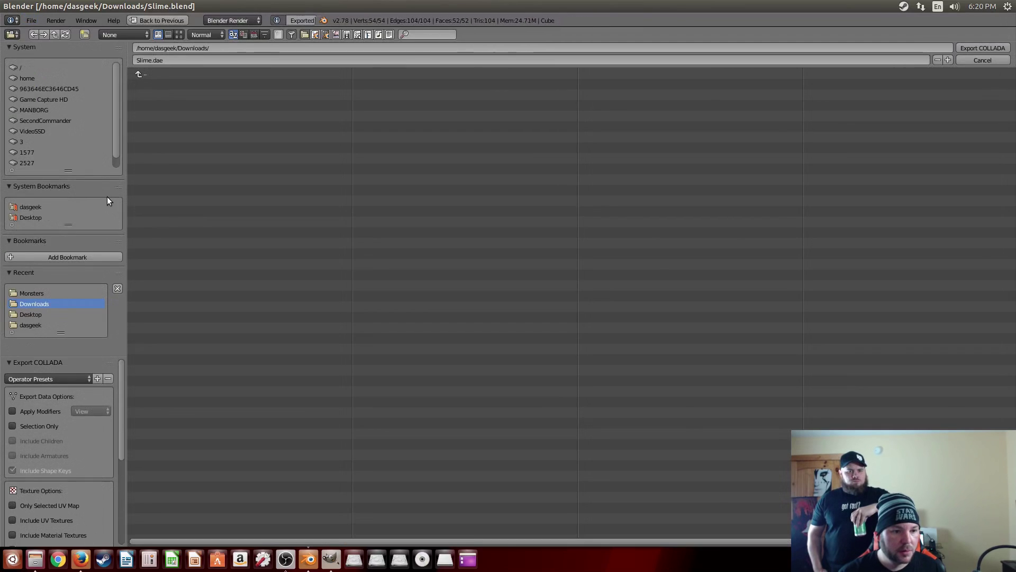
click(32, 293)
click(189, 83)
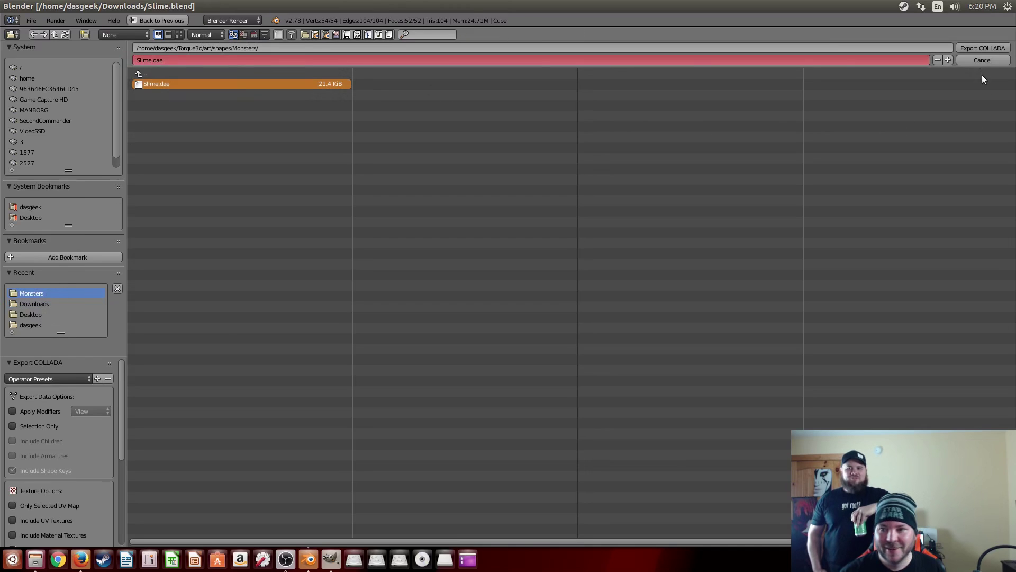
click(976, 48)
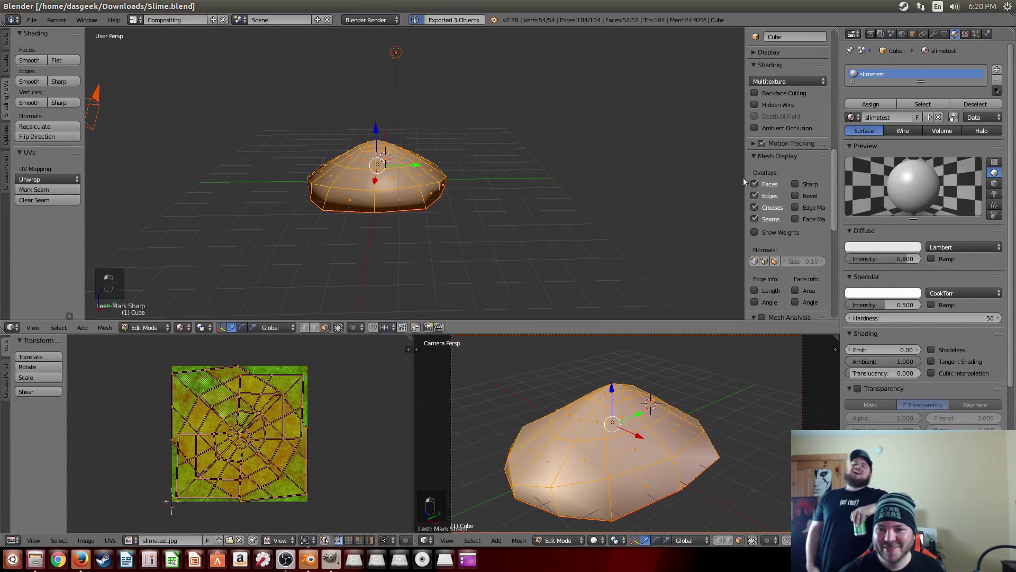
Minimize Blender, switch to Torque 3D in a maximized window and open the desert level in the World Editor
double_click(755, 9)
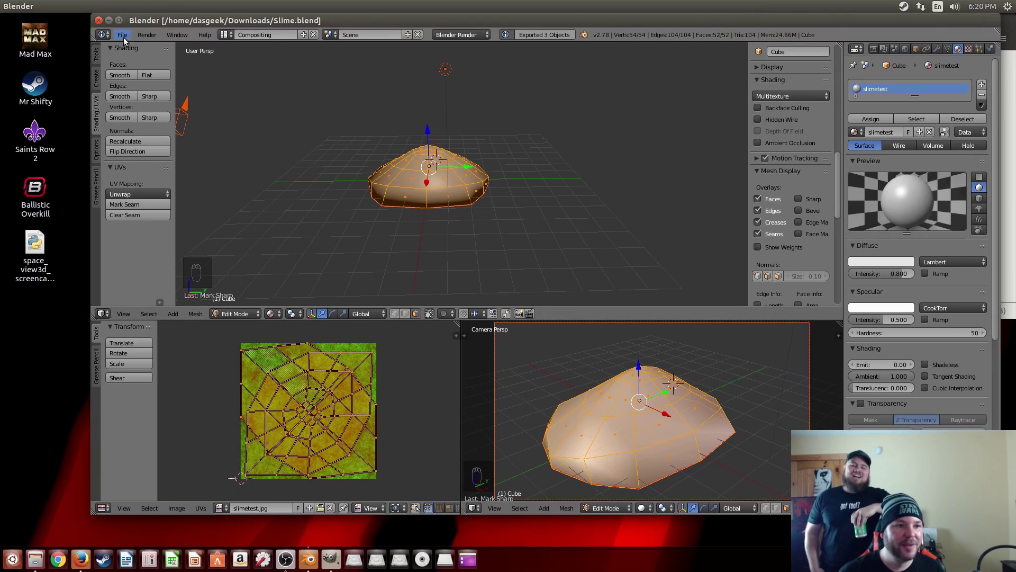
click(108, 21)
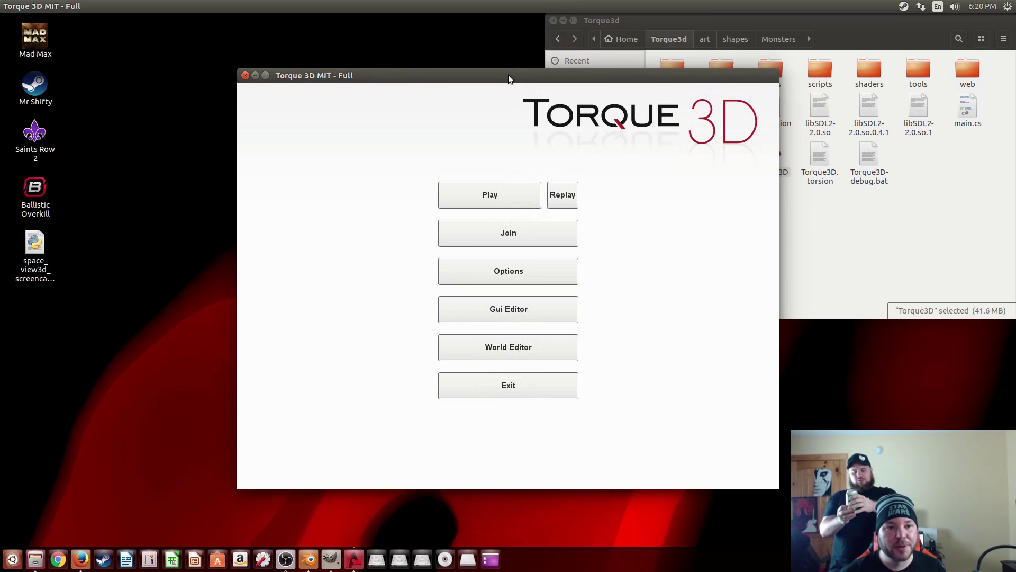
double_click(506, 76)
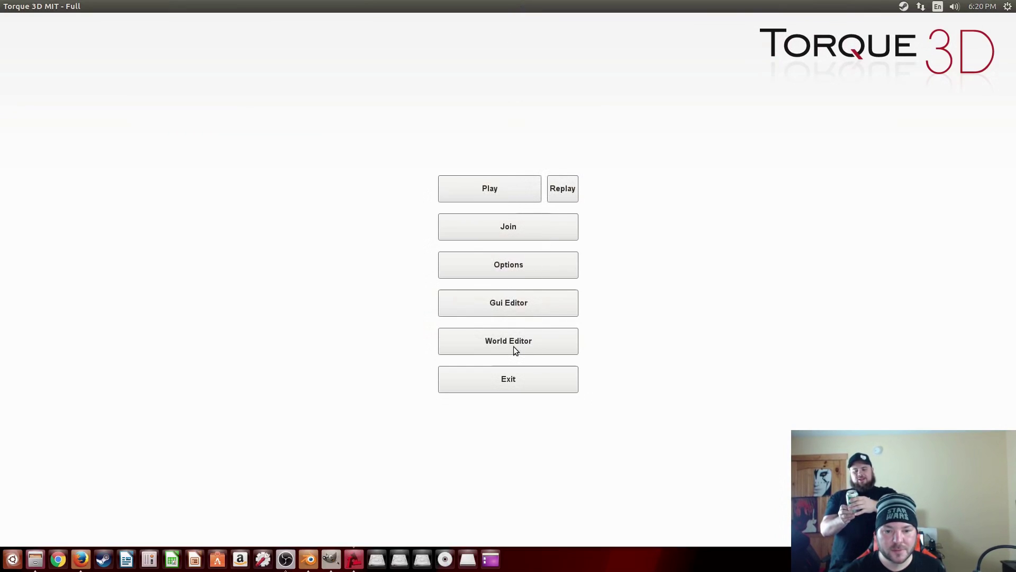
click(487, 340)
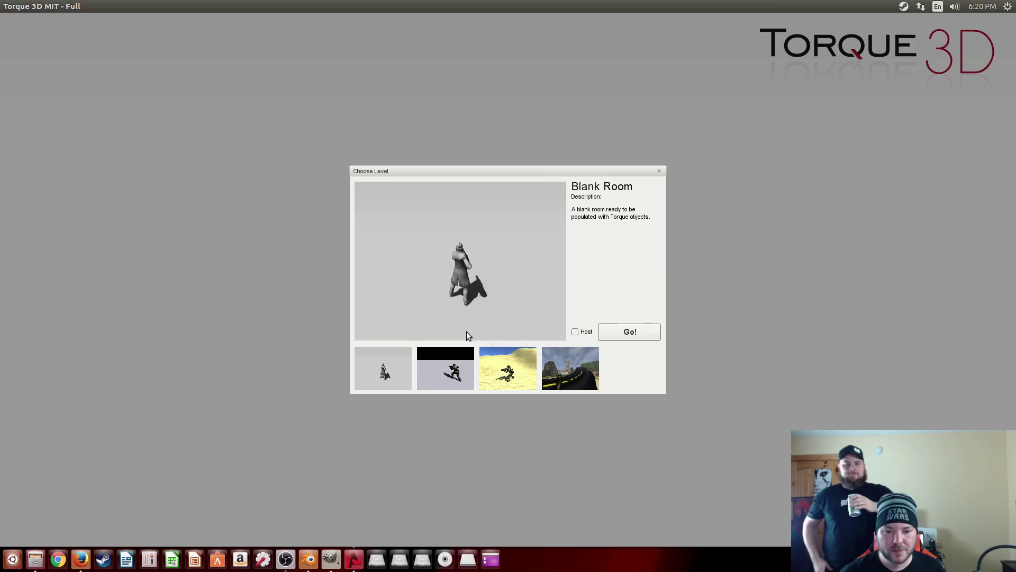
click(524, 370)
click(618, 336)
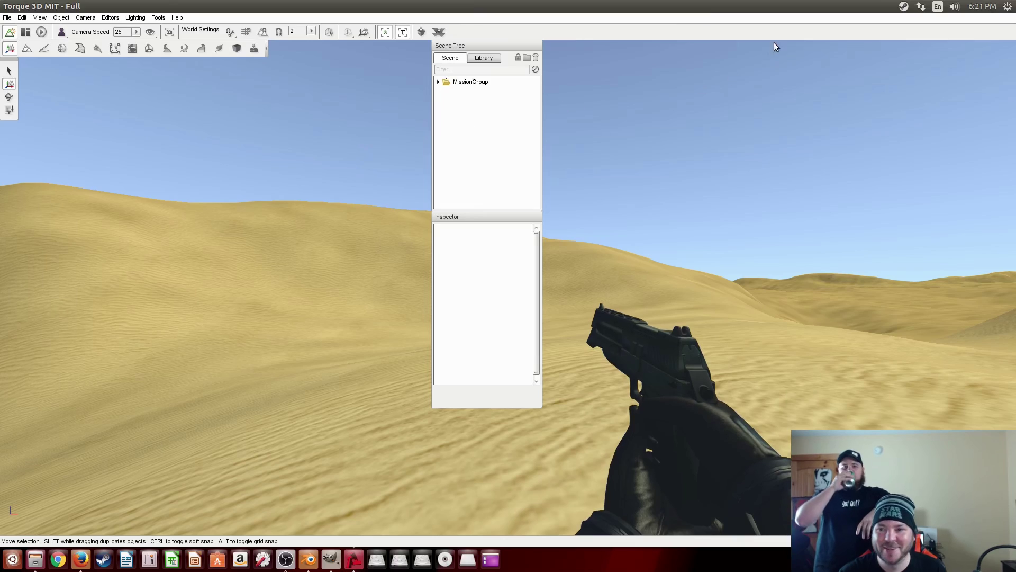
Move the Scene Tree window clear of the slime and examine the slime's shading and base from several sides
right_drag(730, 117, 186, 143)
key(w)
key(s)
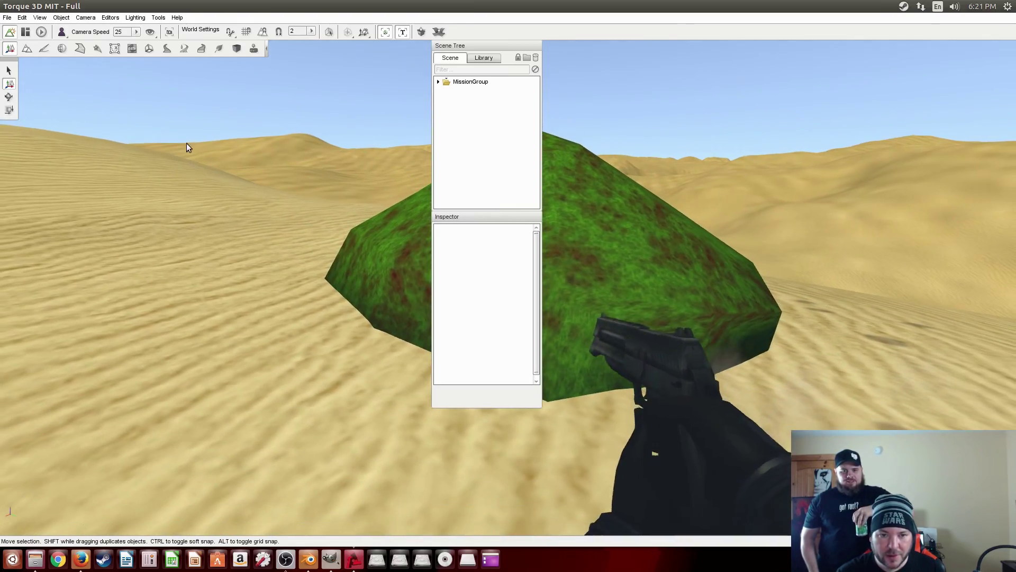
drag(495, 45, 963, 48)
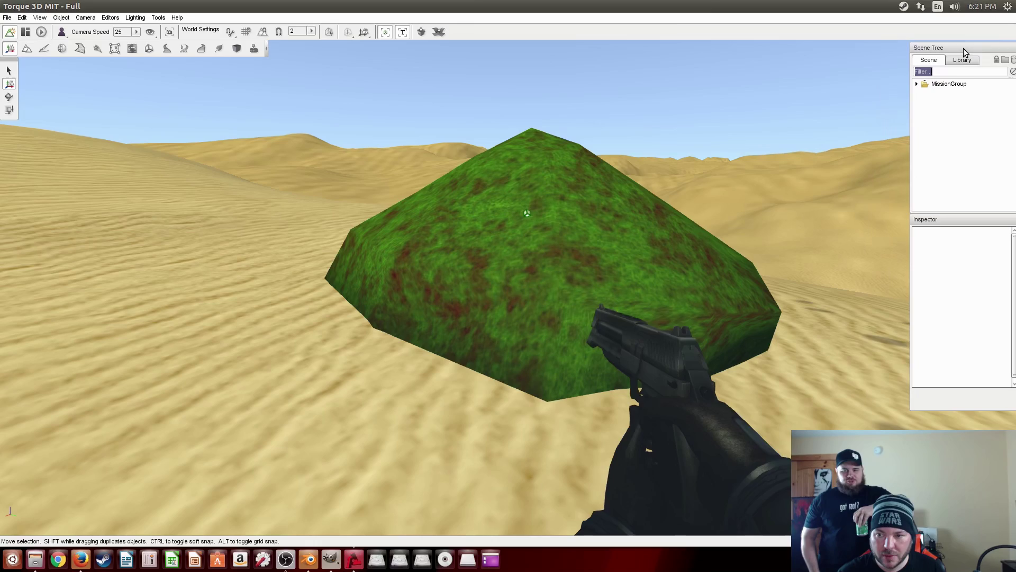
right_drag(616, 144, 731, 127)
key(s)
key(a)
key(a)
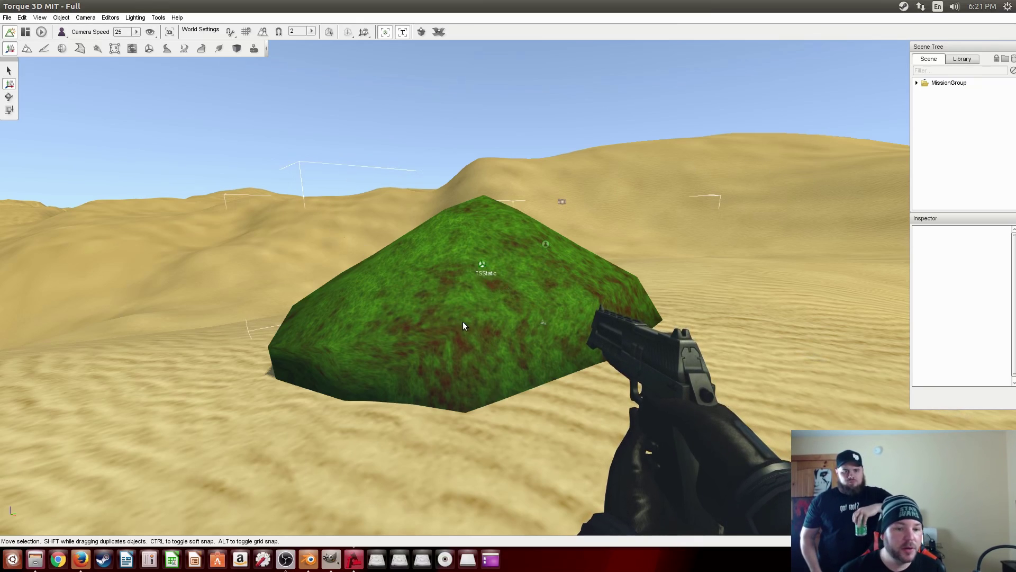
Select the slime in the level and open its slimetest material in the Material Editor, moving the editor window clear of the slime
click(399, 285)
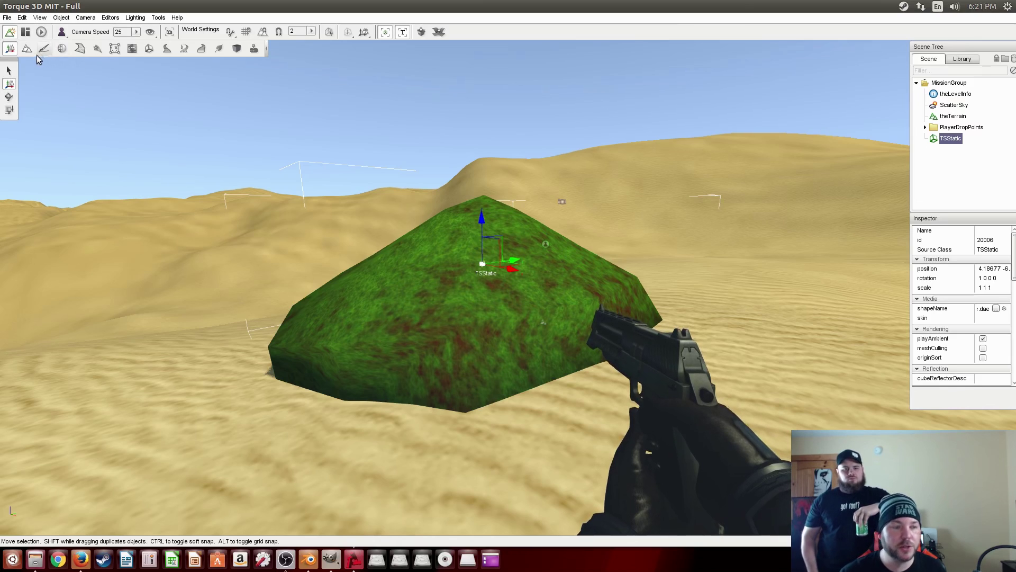
click(62, 52)
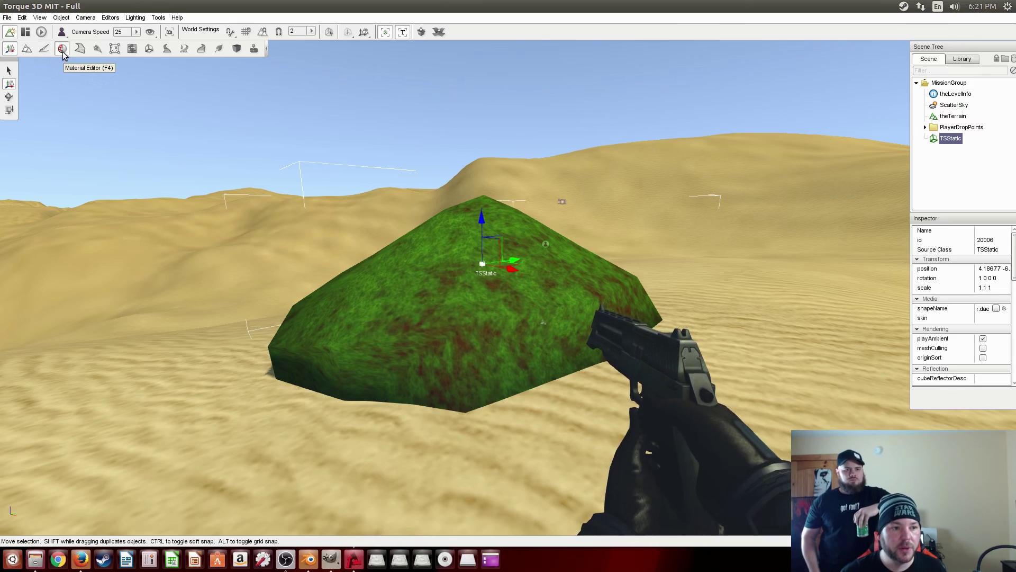
drag(500, 57, 969, 50)
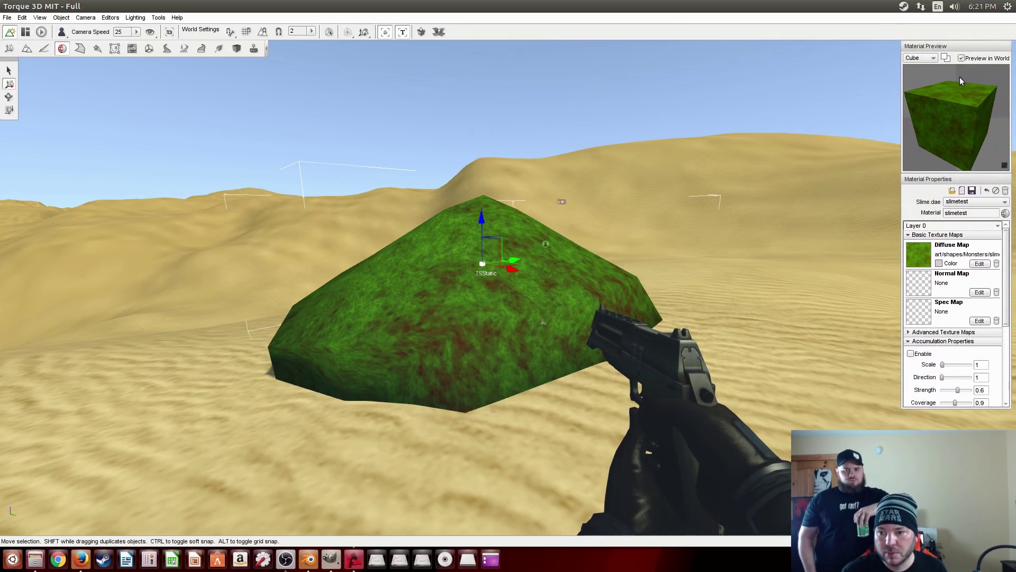
Review the slimetest material's lighting and advanced properties, including the blend modes, and return to its basic texture maps
scroll(934, 323, down, 5)
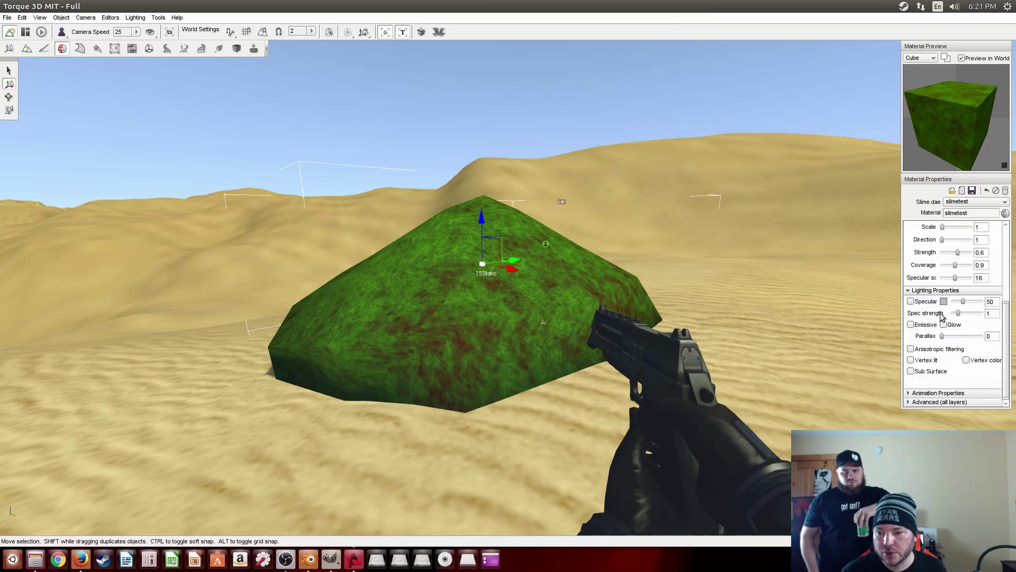
click(909, 402)
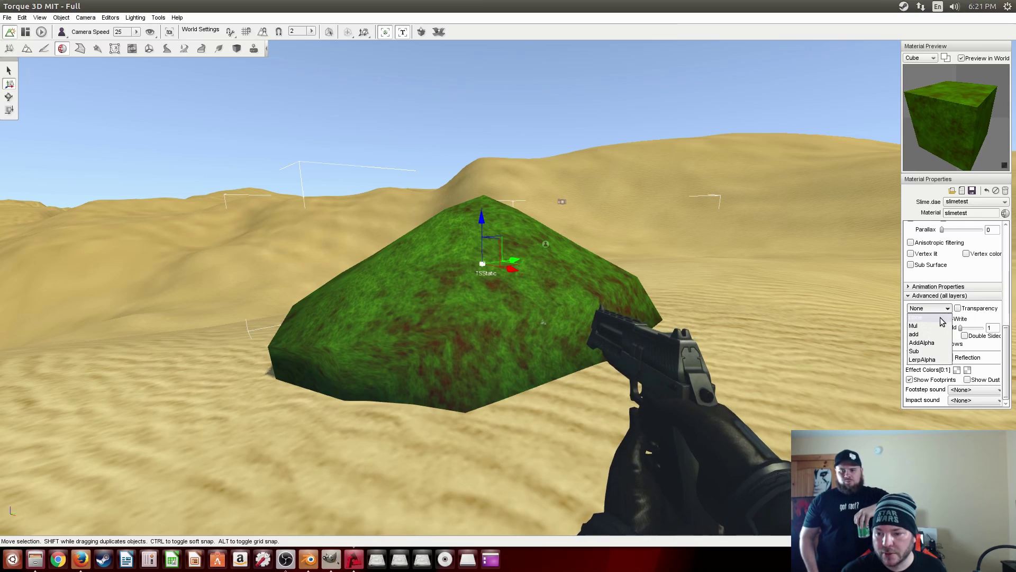
click(926, 308)
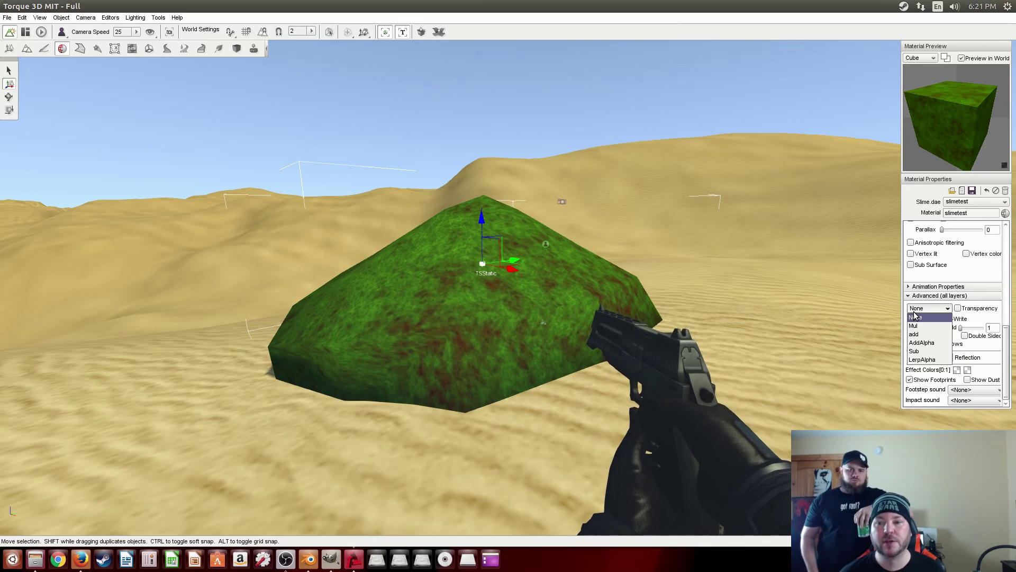
click(990, 319)
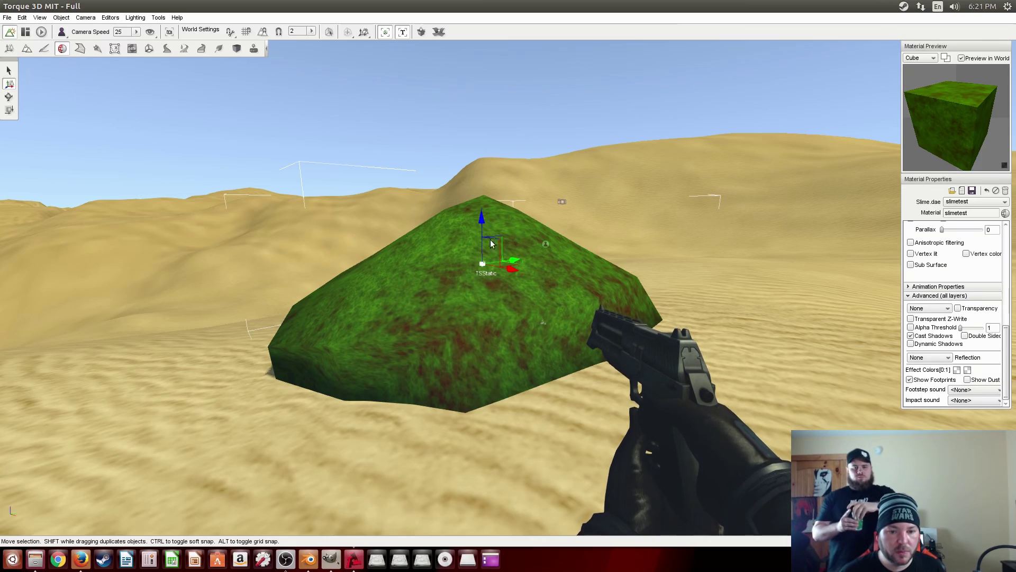
click(45, 52)
click(63, 52)
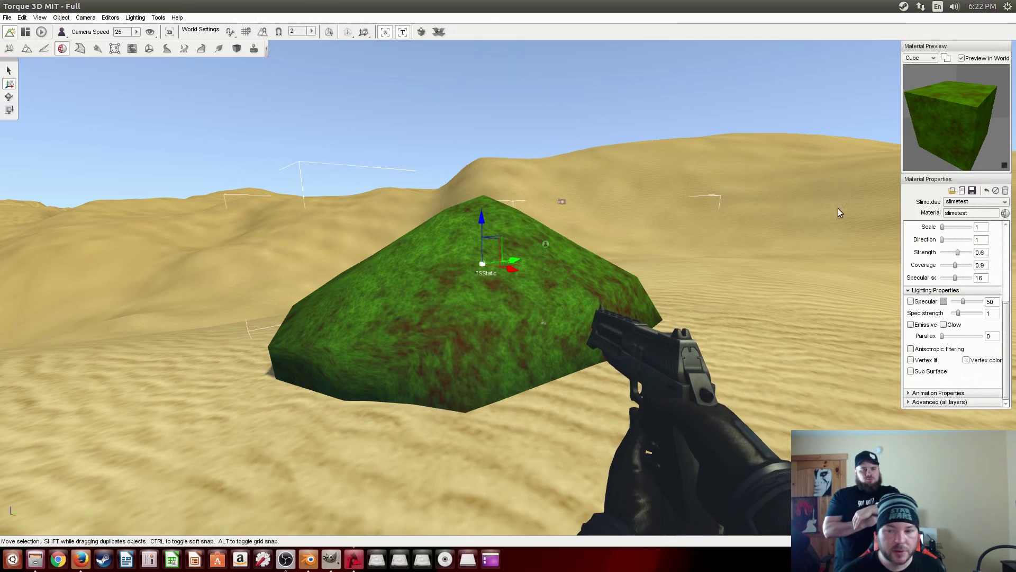
scroll(957, 254, up, 5)
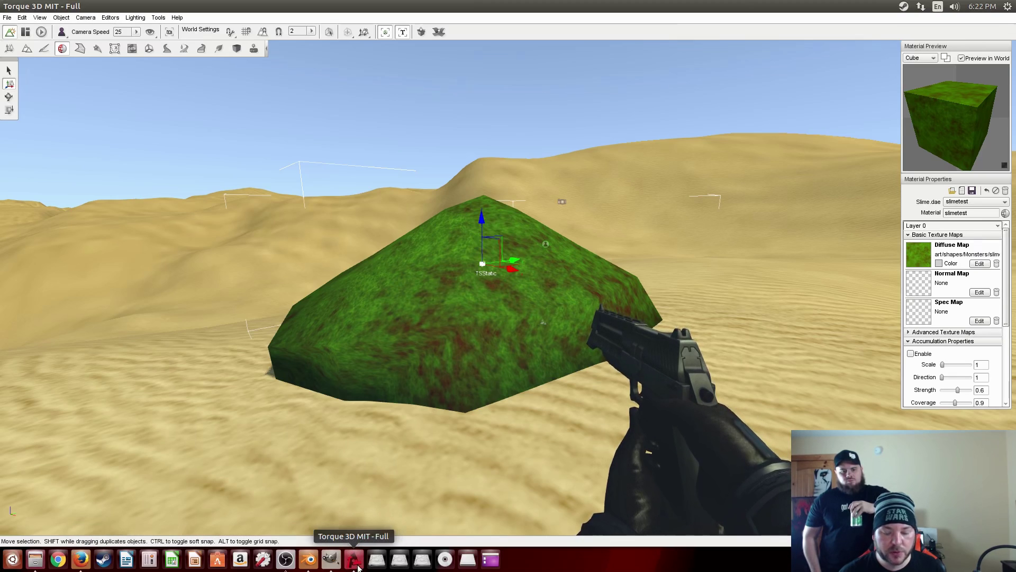
Switch to GIMP to view the slimetest.png texture, and minimize it to return to Torque 3D
click(331, 559)
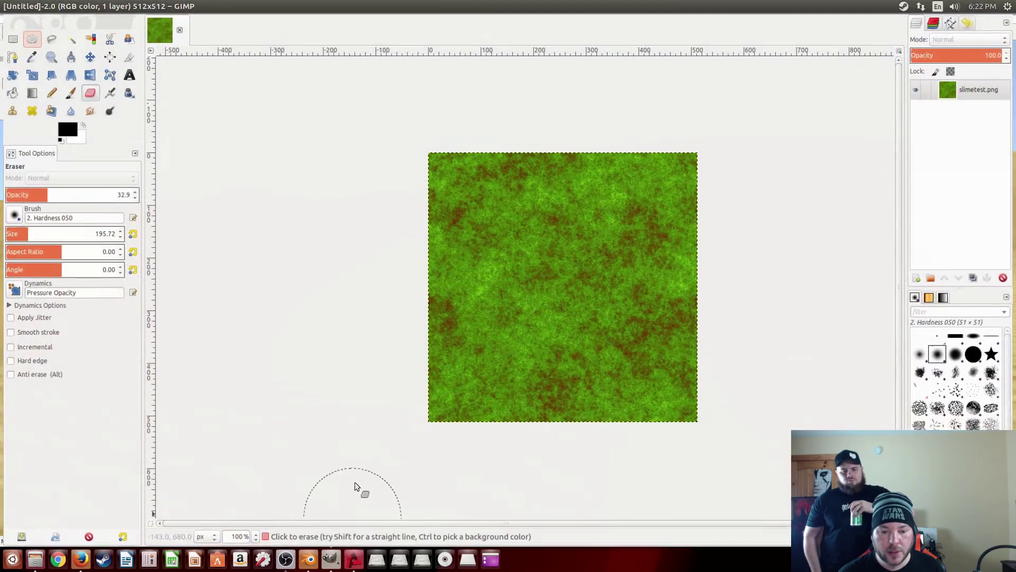
drag(806, 4, 772, 148)
click(266, 155)
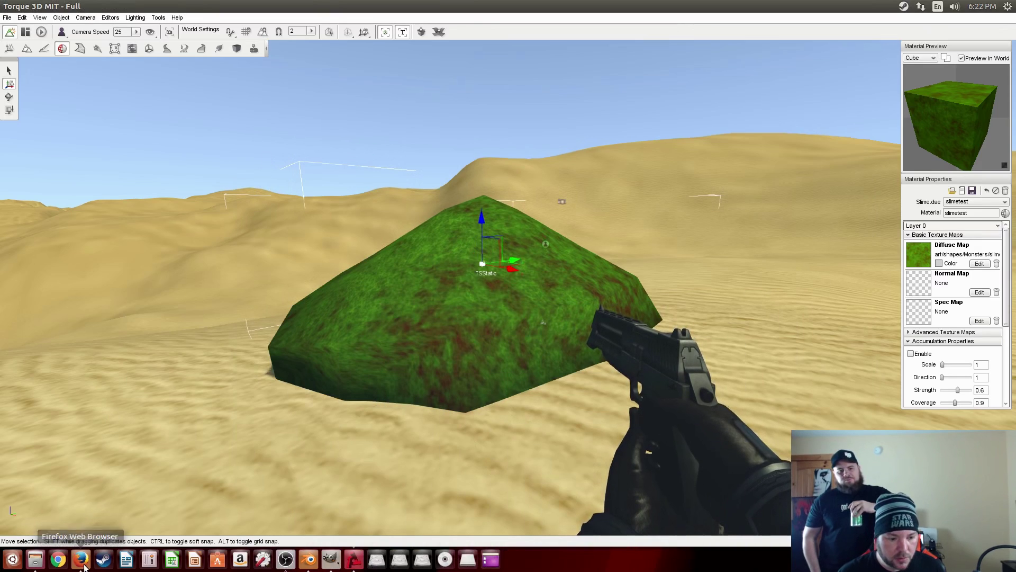
Switch to Firefox and look through the normal map texture image results for a suitable bumpy surface pattern
click(83, 565)
drag(516, 146, 555, 83)
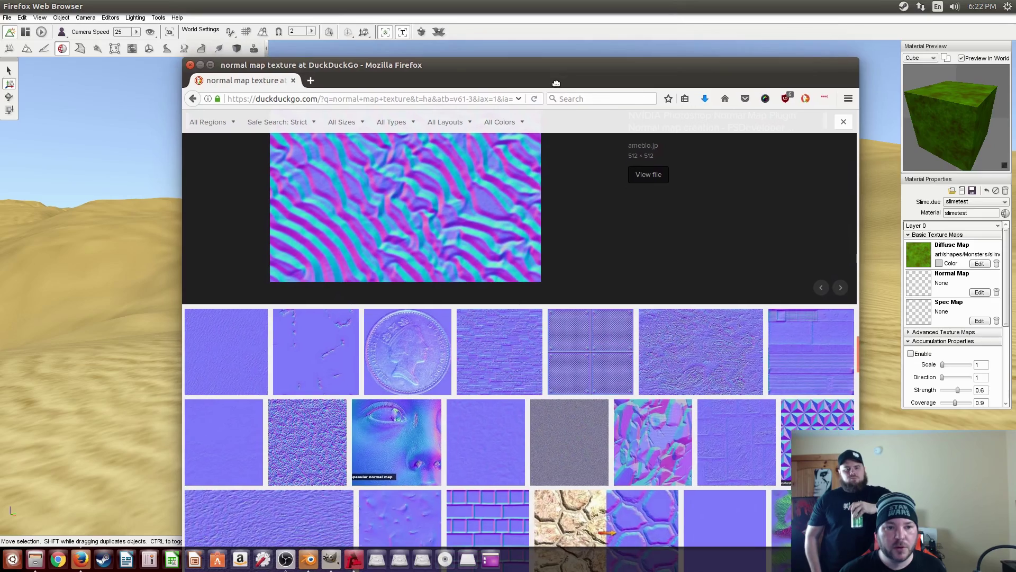
scroll(429, 207, up, 10)
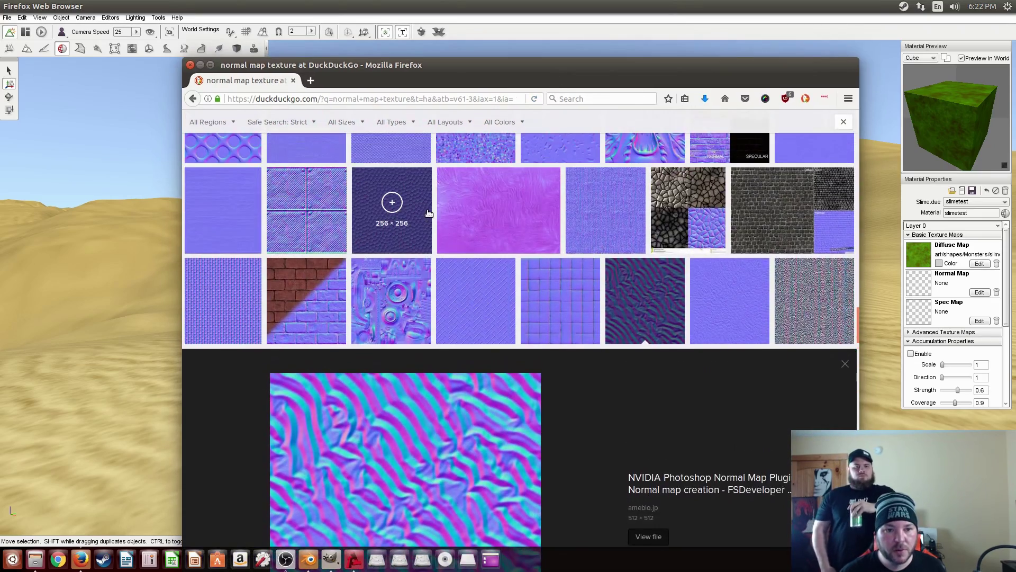
scroll(454, 284, up, 10)
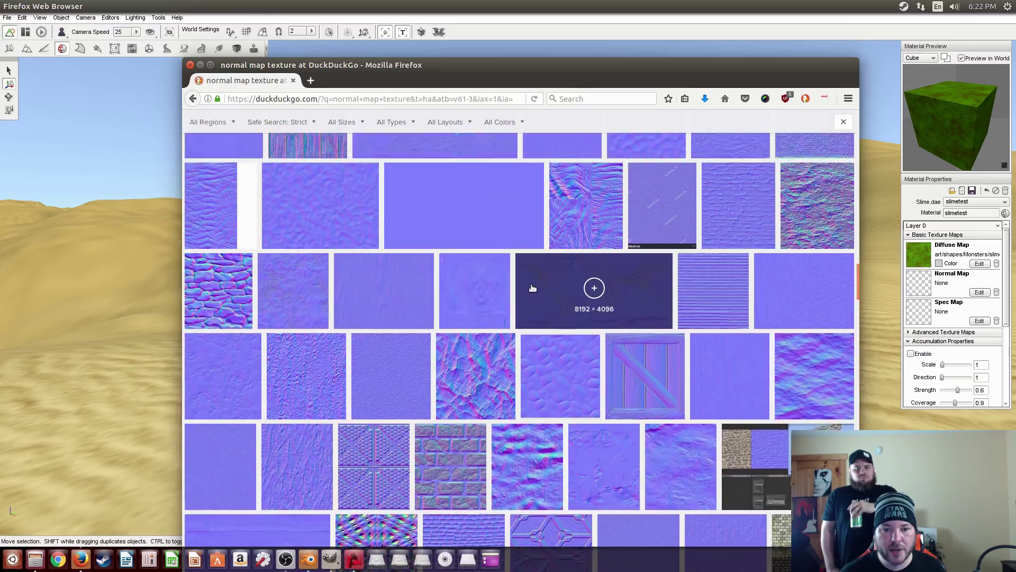
scroll(542, 290, up, 5)
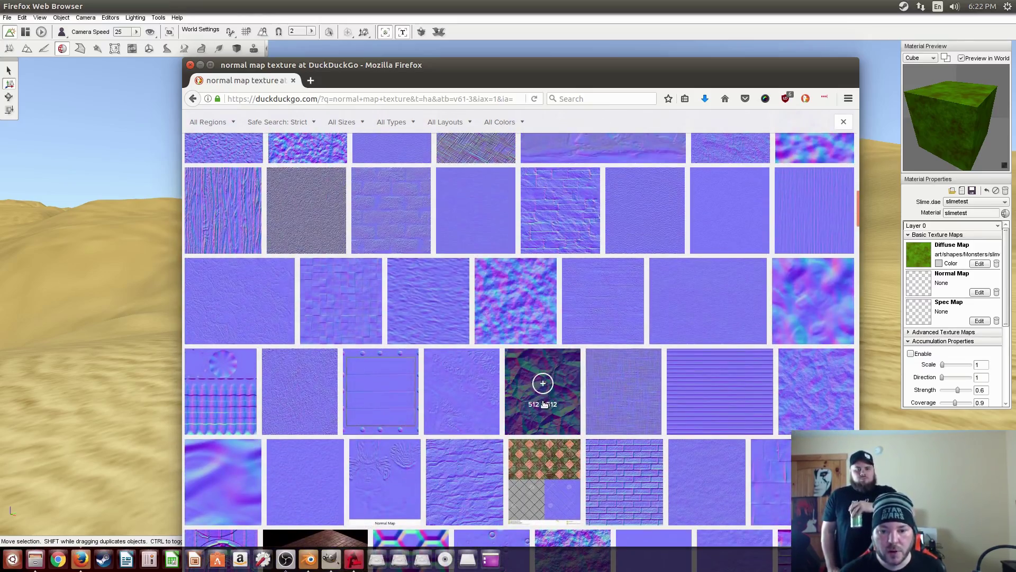
scroll(624, 347, up, 3)
scroll(620, 352, up, 2)
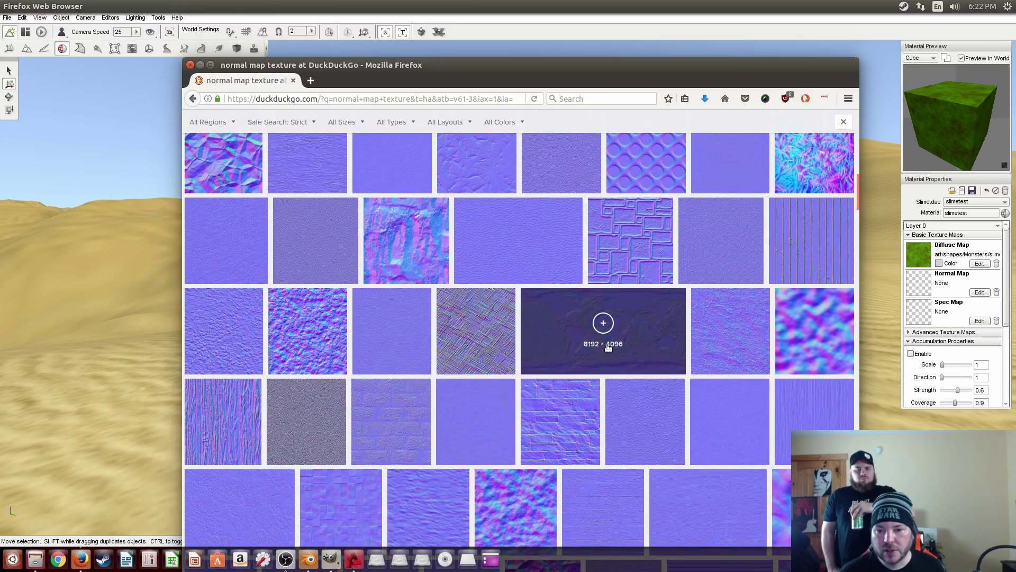
scroll(528, 333, up, 3)
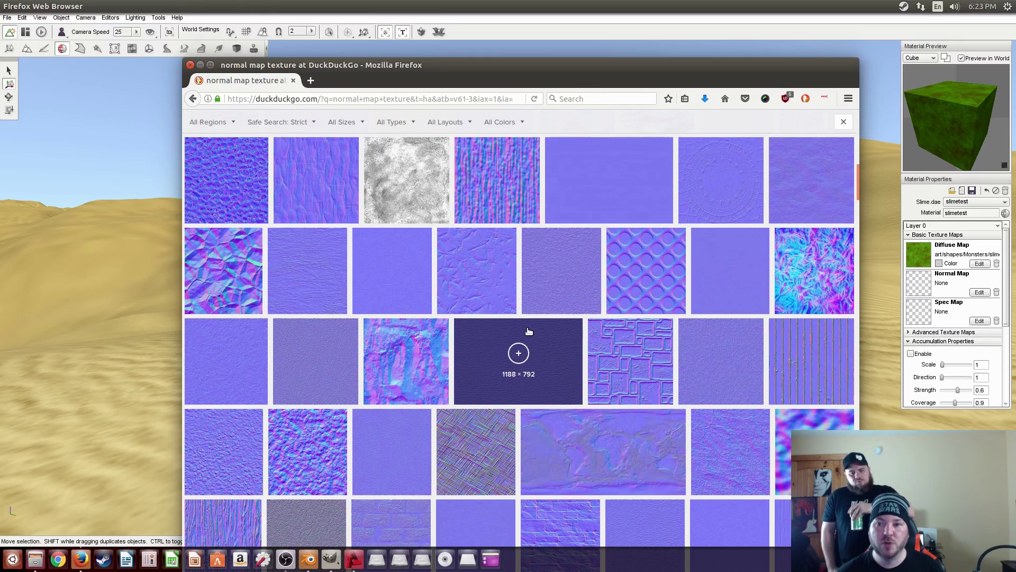
drag(581, 84, 586, 168)
scroll(447, 367, up, 2)
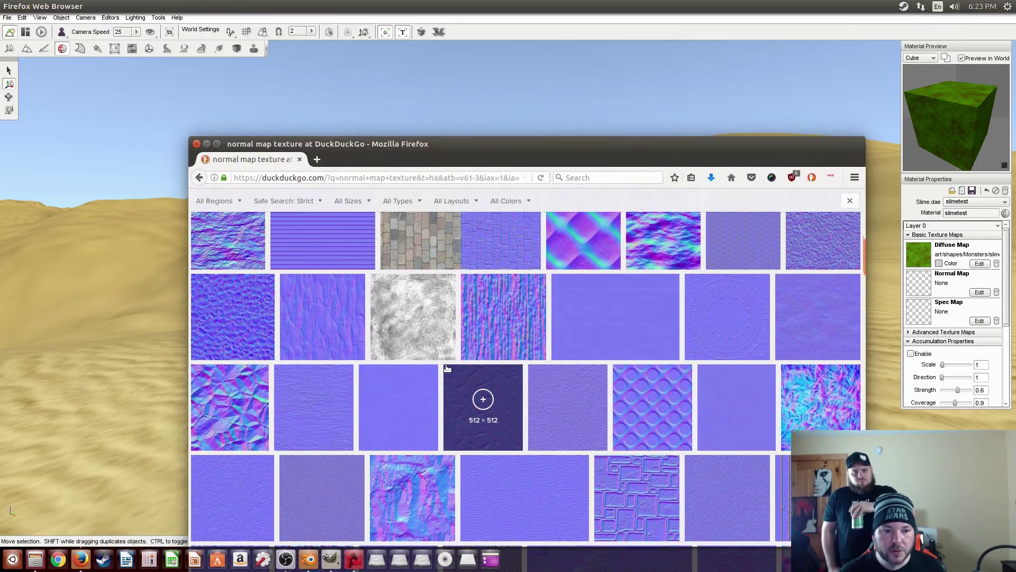
Save the 400 × 400 C4Dzone normal map image as pietra_normal.jpg in the Monsters folder and move Firefox clear of Torque 3D
click(233, 317)
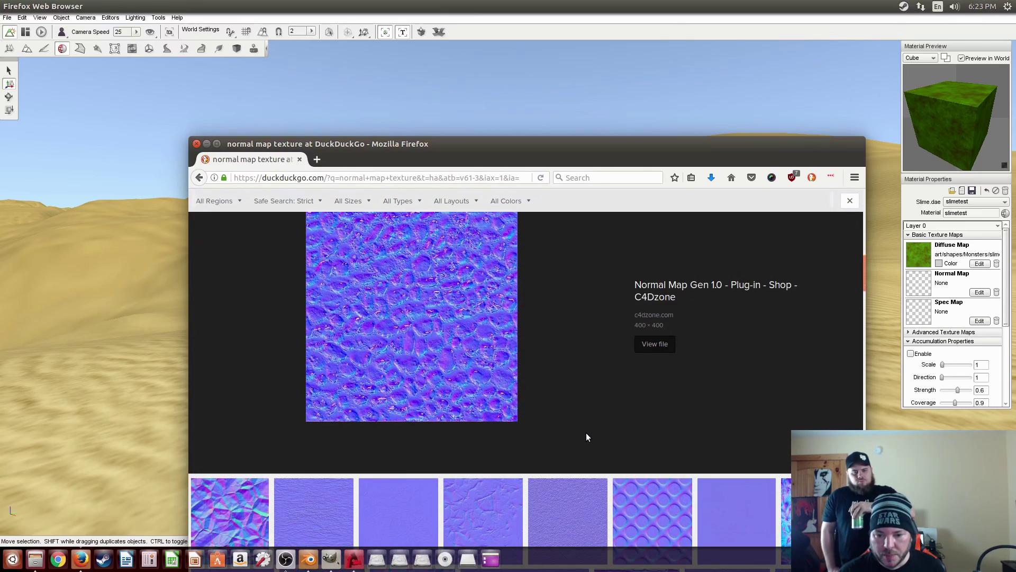
right_click(459, 330)
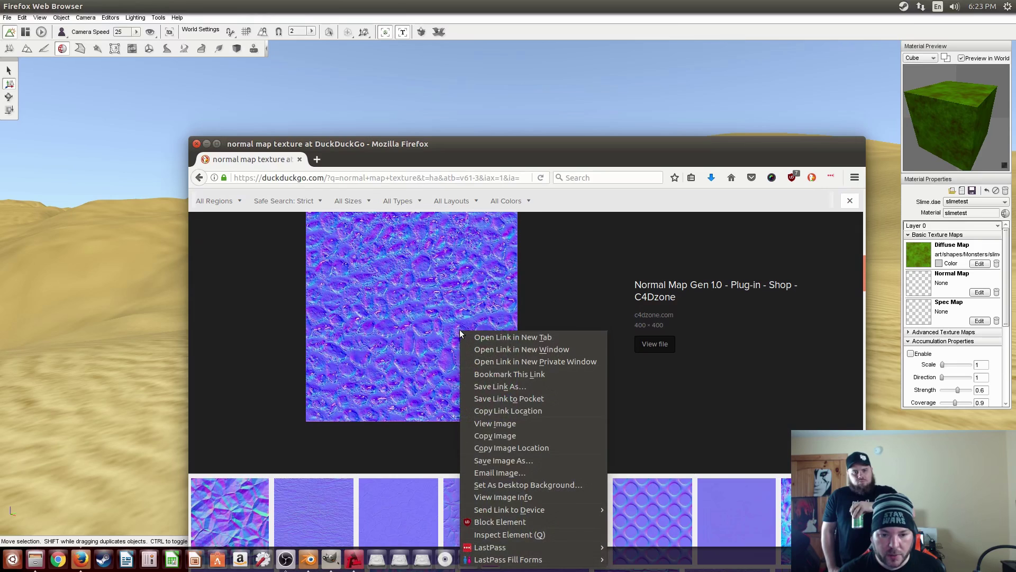
click(510, 387)
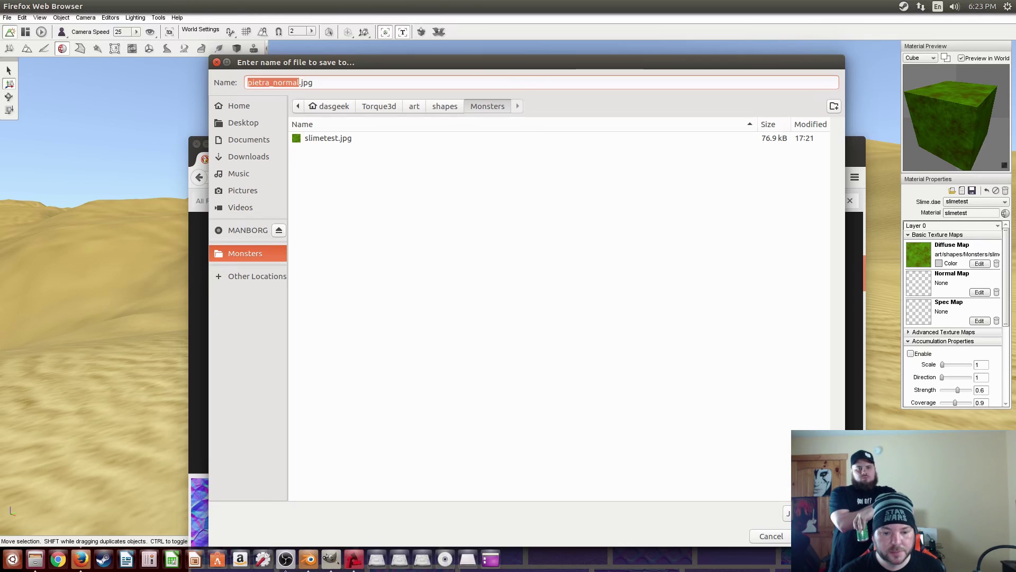
click(818, 536)
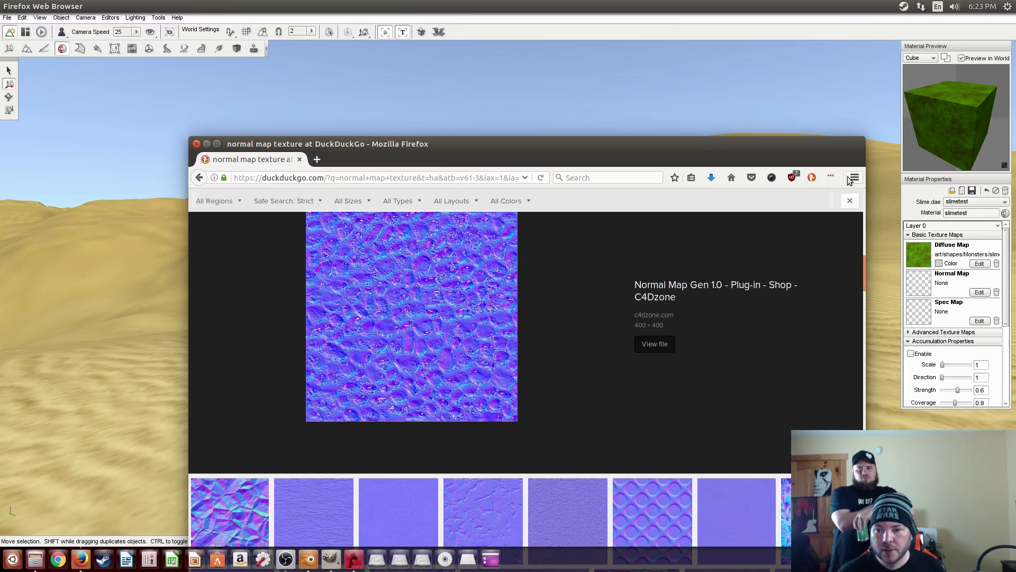
drag(522, 159, 524, 555)
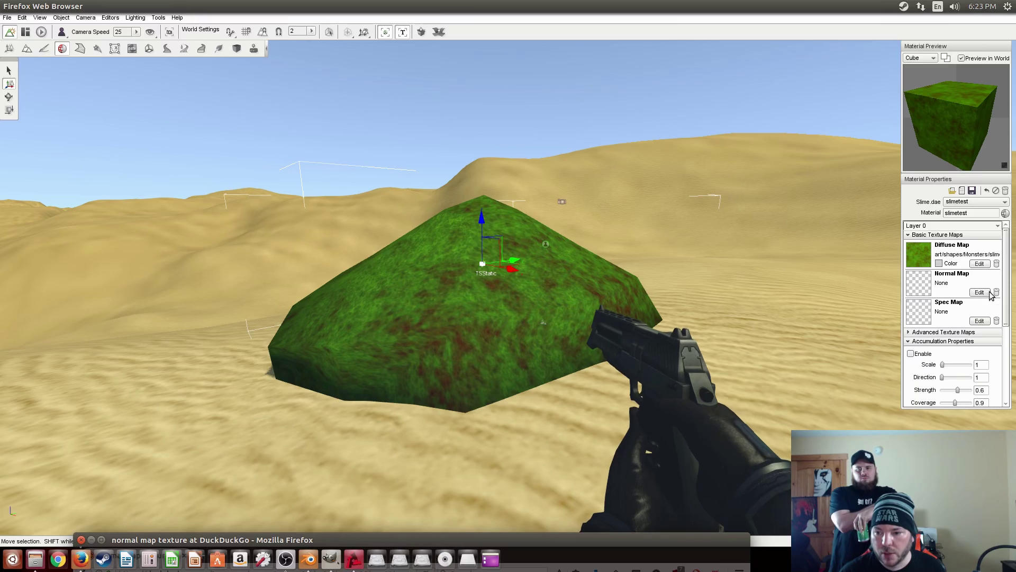
Assign pietra_normal.jpg from art/shapes/Monsters as the normal map of the slimetest material
click(982, 297)
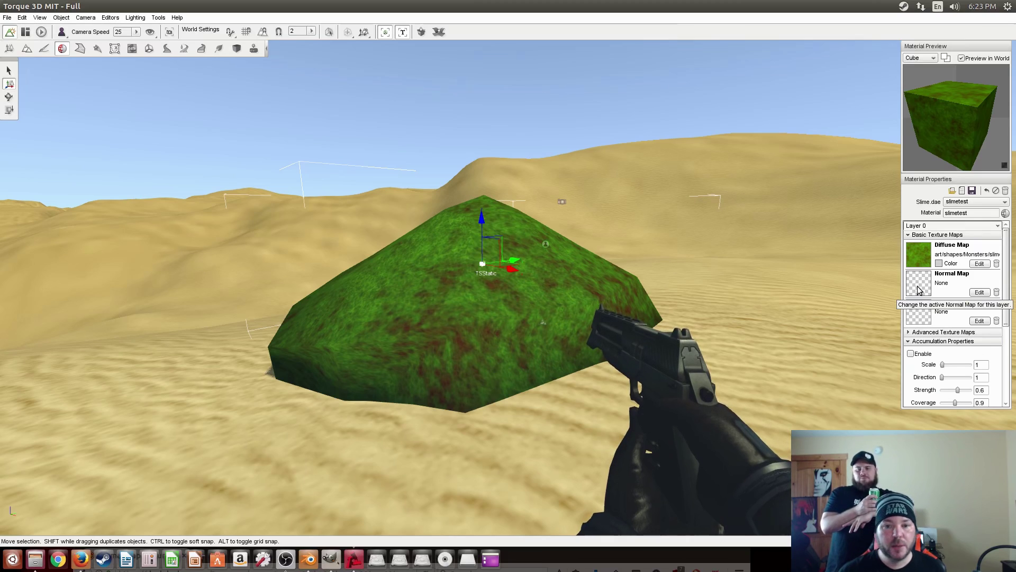
click(918, 289)
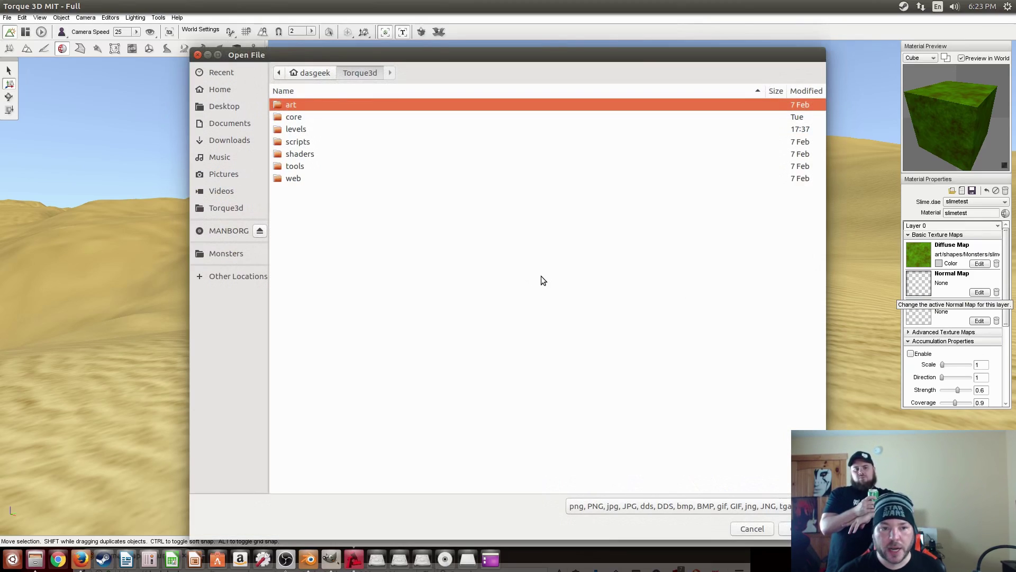
double_click(301, 106)
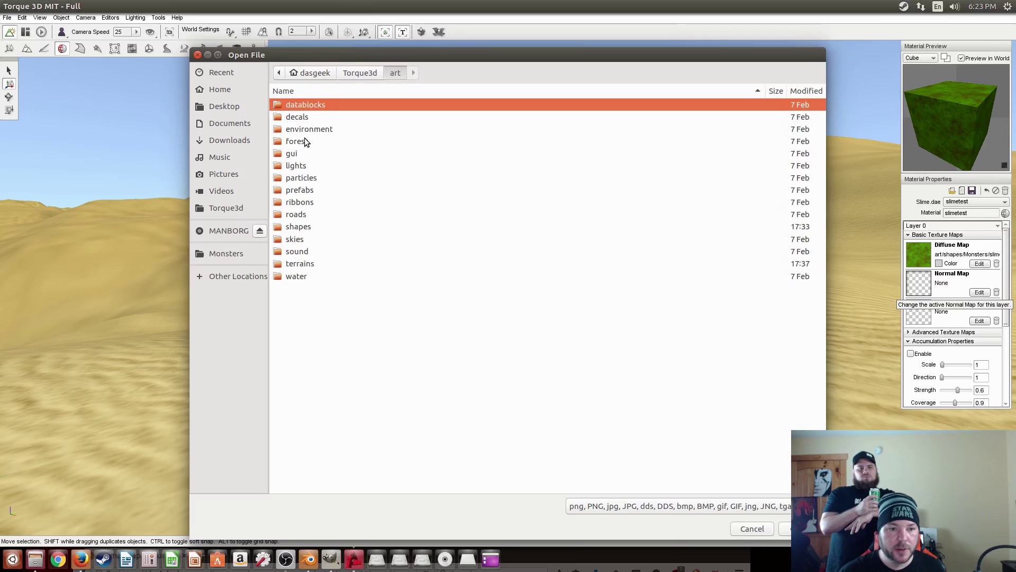
double_click(300, 228)
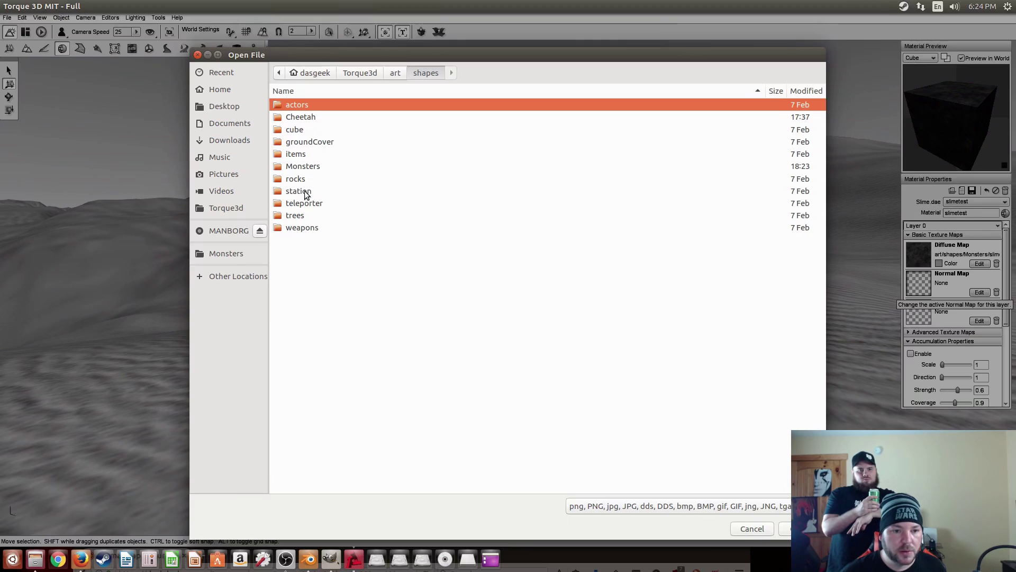
double_click(303, 167)
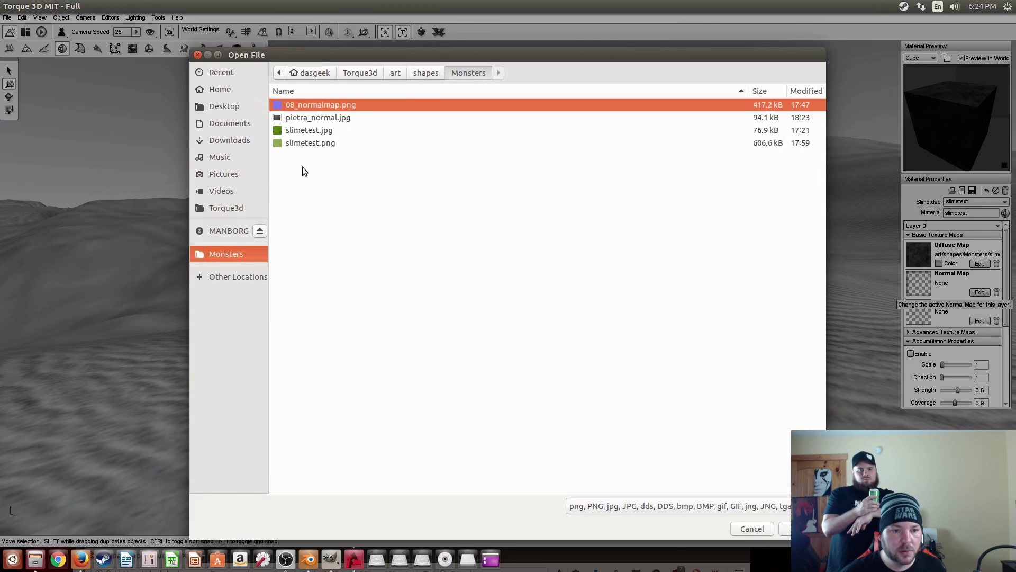
click(318, 119)
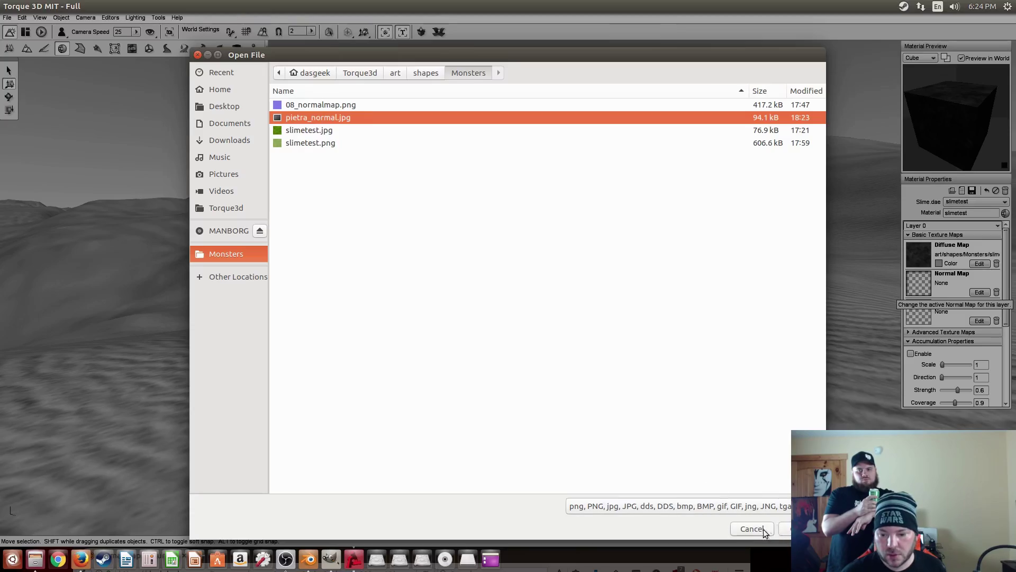
click(800, 528)
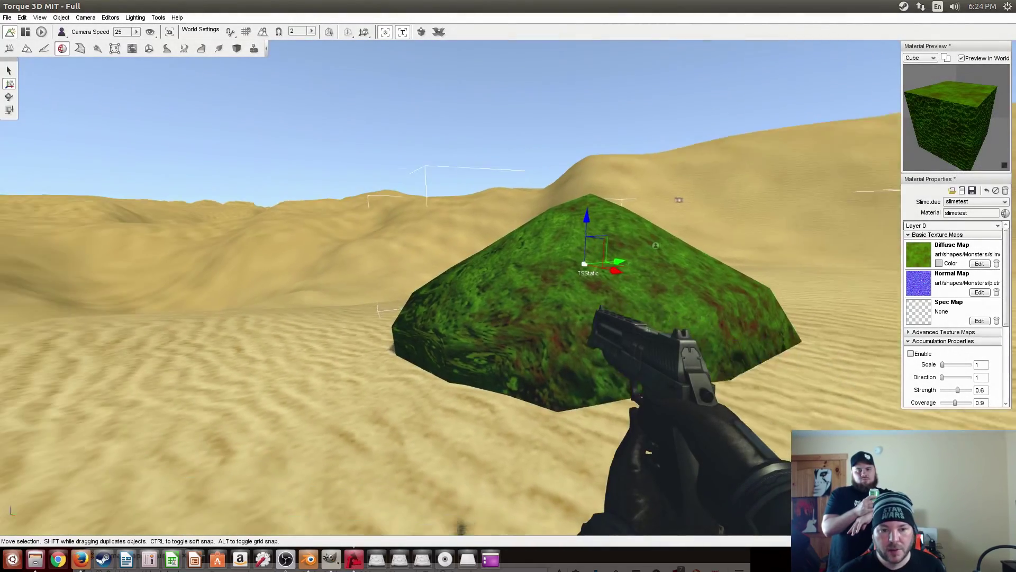
Move around the slime and examine its normal-mapped surface from several sides and distances
right_drag(495, 323, 397, 281)
key(w)
key(a)
key(d)
key(s)
key(a)
key(w)
key(s)
key(w)
key(a)
key(s)
key(d)
key(s)
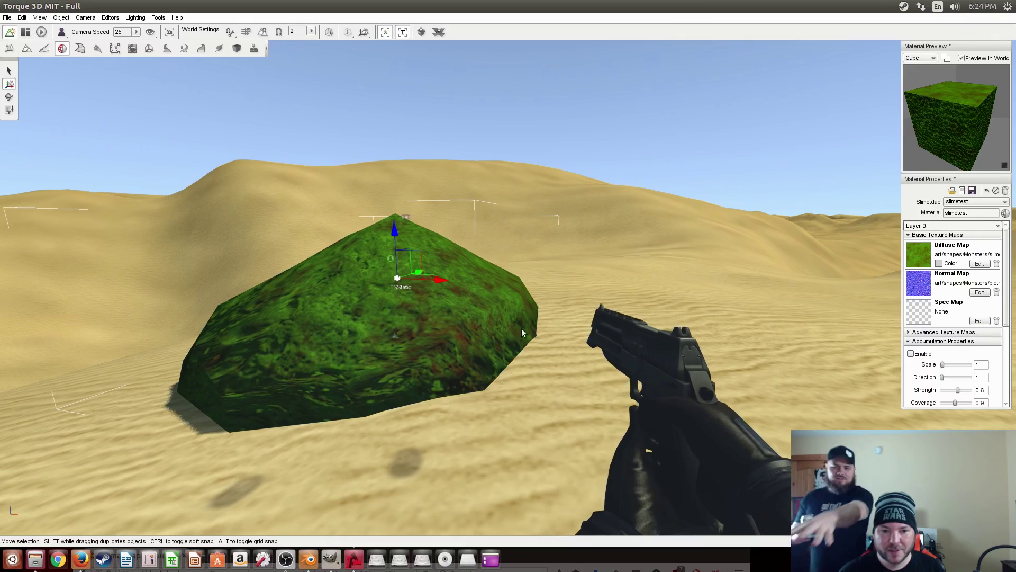
drag(446, 285, 645, 306)
key(d)
right_drag(543, 303, 452, 313)
key(w)
key(s)
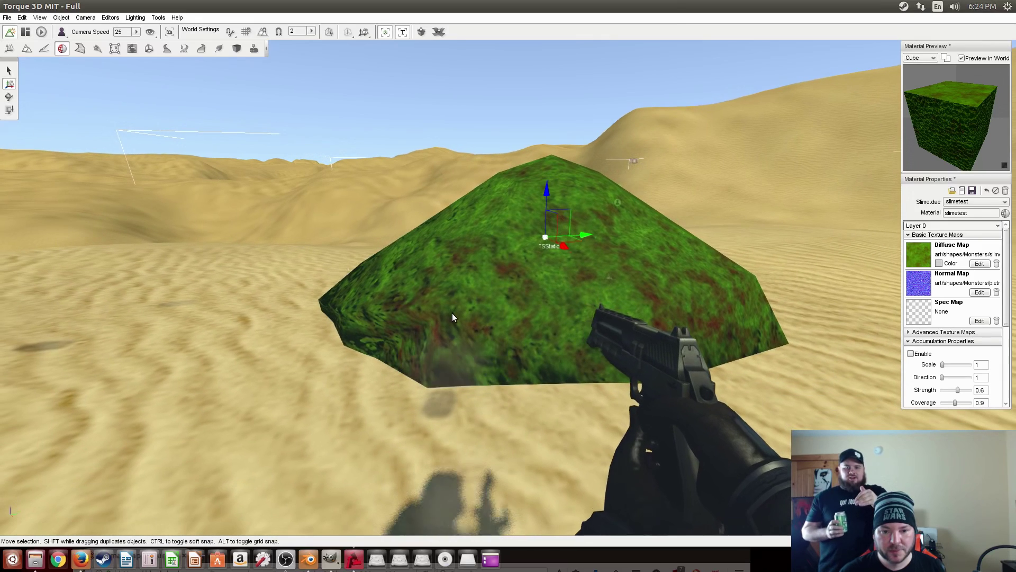
Expand the slimetest material's advanced texture maps and review the detail, overlay, light and tone map slots
click(909, 334)
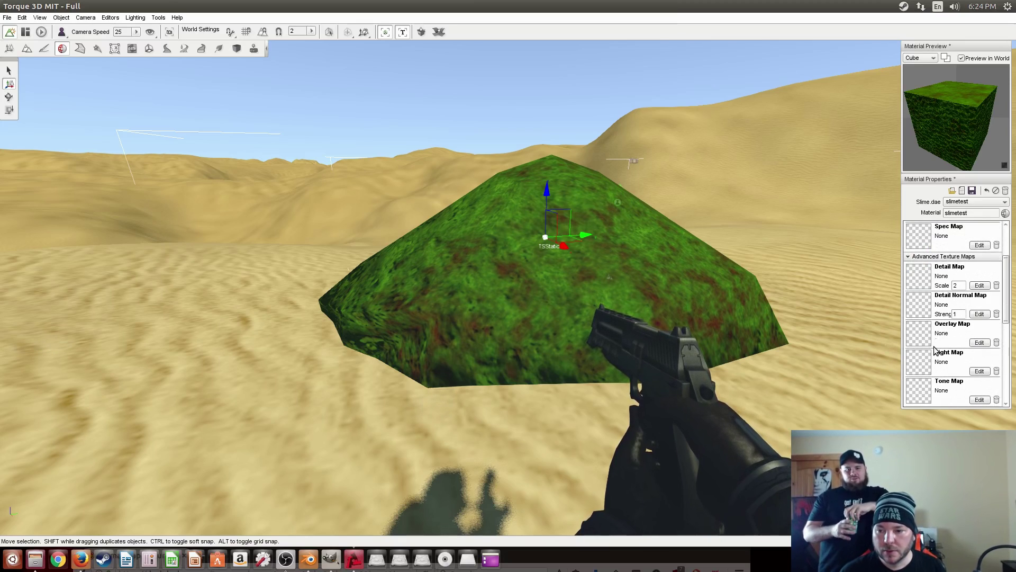
scroll(935, 349, up, 3)
scroll(934, 349, down, 3)
scroll(935, 347, up, 3)
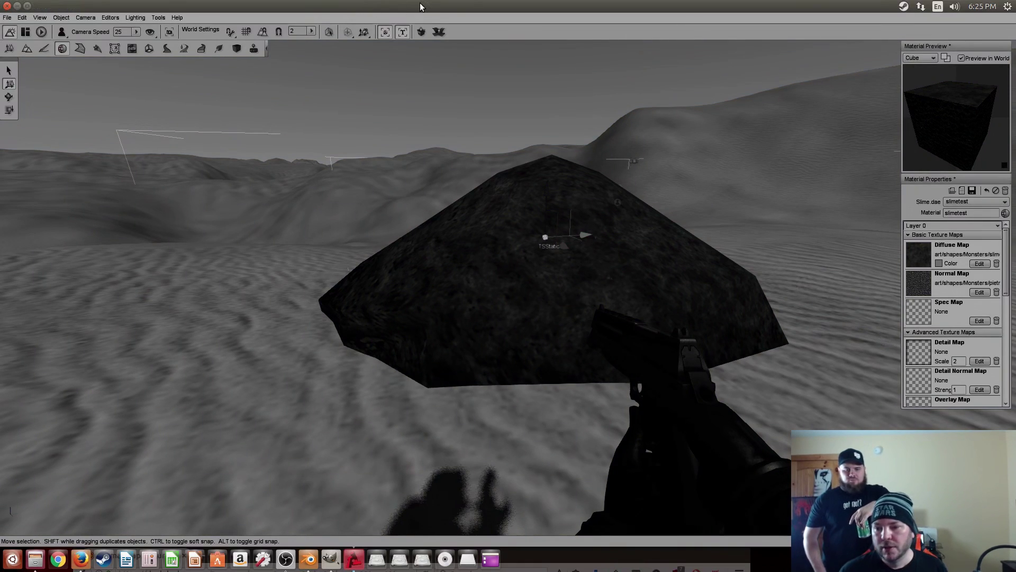
Restore the unresponsive Torque 3D window to a smaller size and force the application to quit
drag(397, 14, 453, 96)
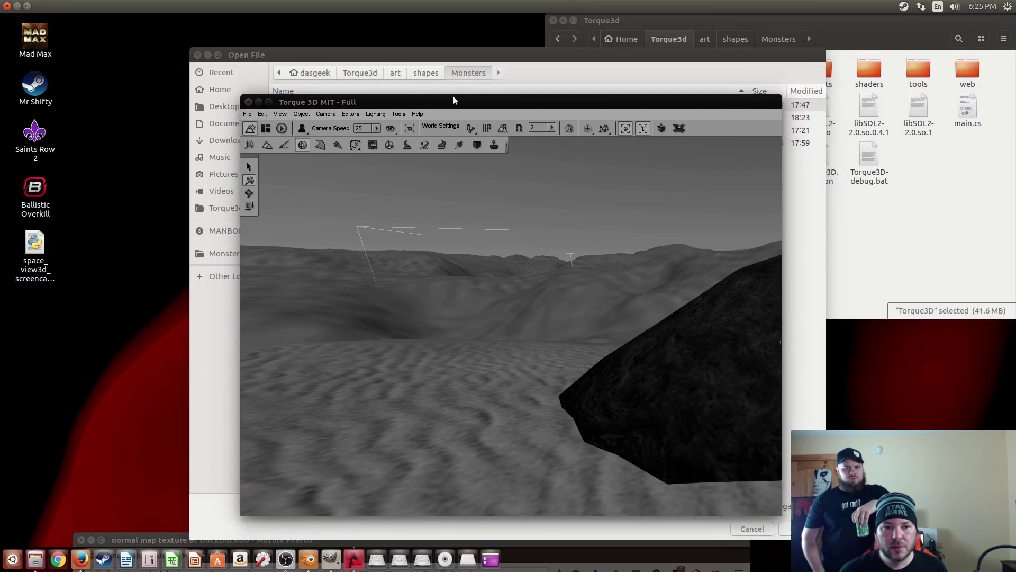
click(246, 102)
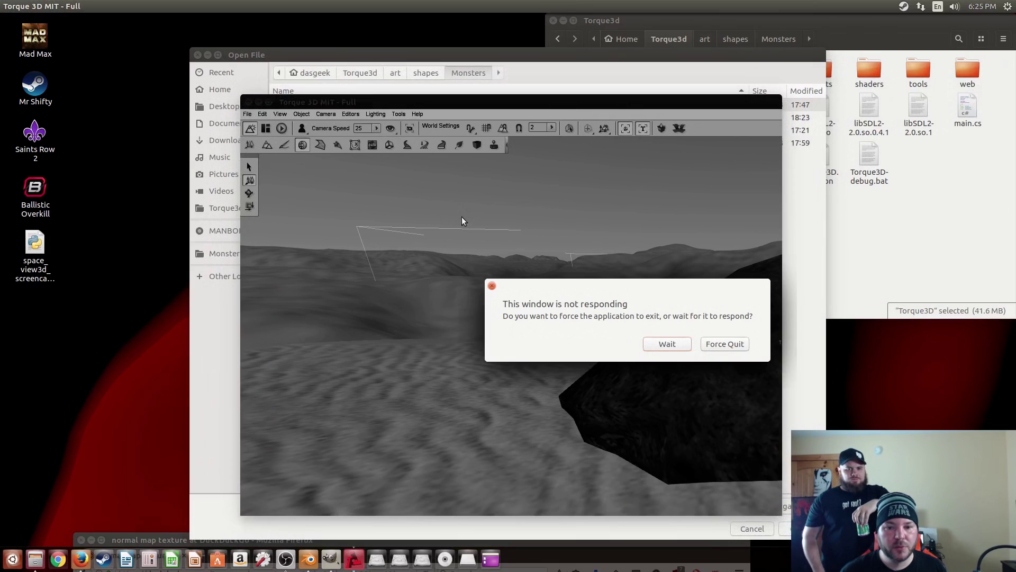
click(713, 347)
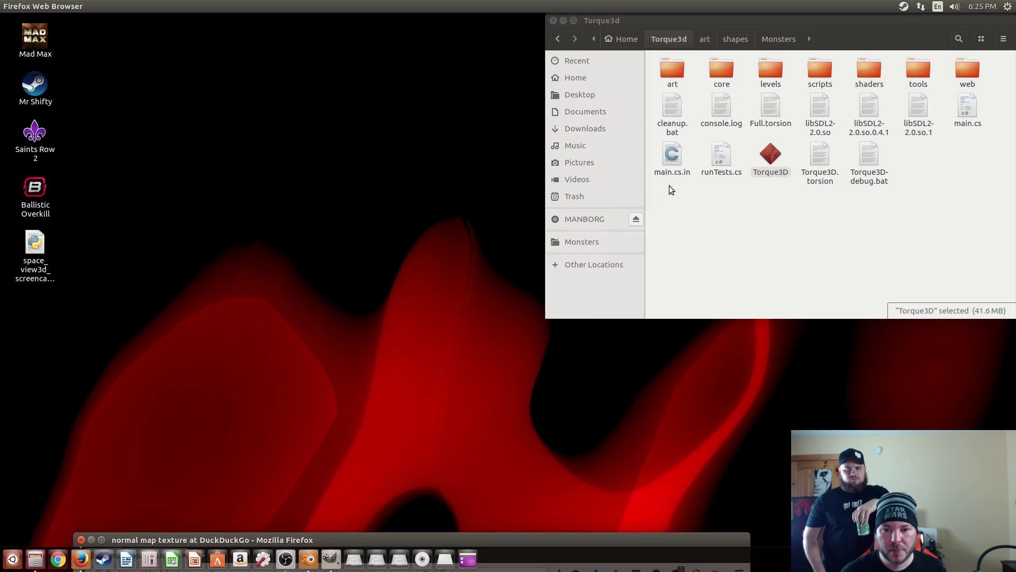
Relaunch Torque3D from its folder and open the Empty Terrain level in the World Editor
double_click(770, 153)
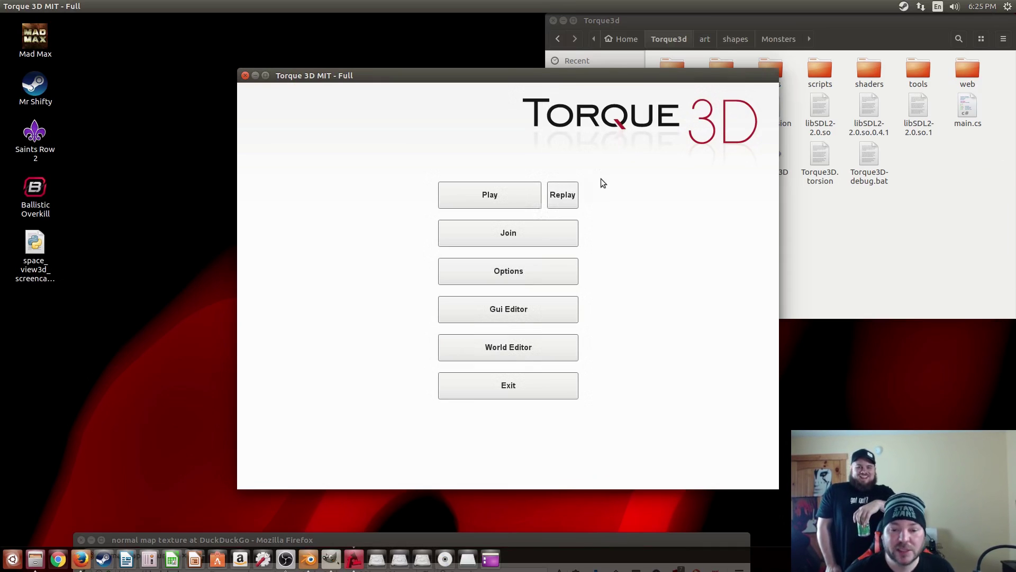
click(515, 349)
click(533, 414)
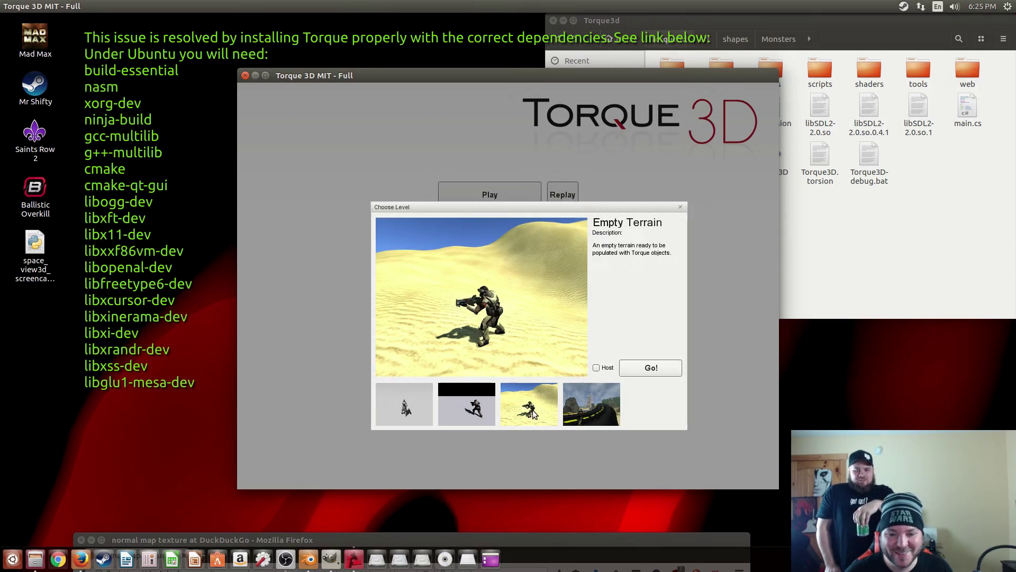
click(649, 369)
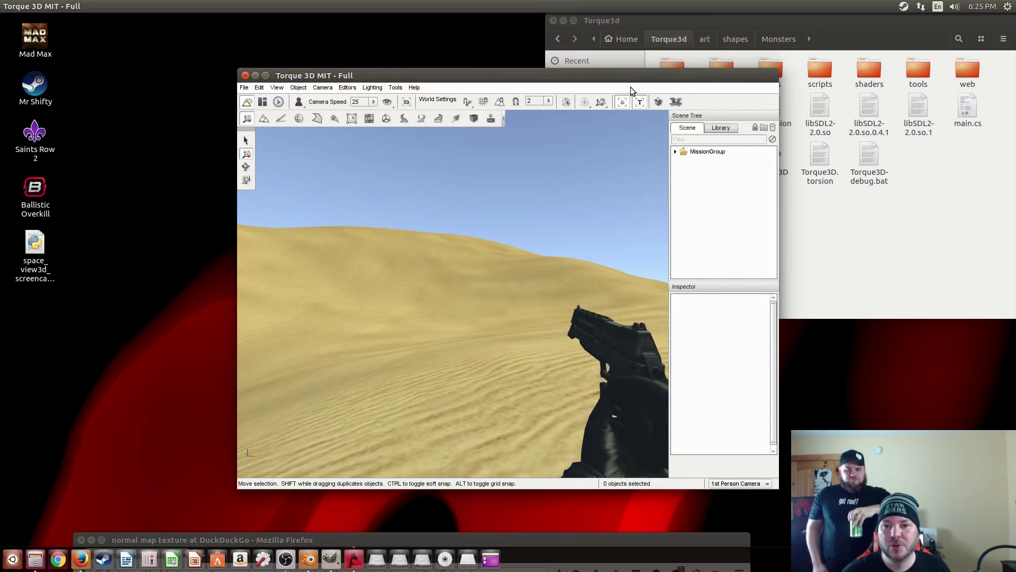
Maximize the Torque 3D window, select the slime in the level and open its slimetest material in the Material Editor
drag(639, 79, 688, 4)
right_drag(591, 186, 687, 187)
click(485, 221)
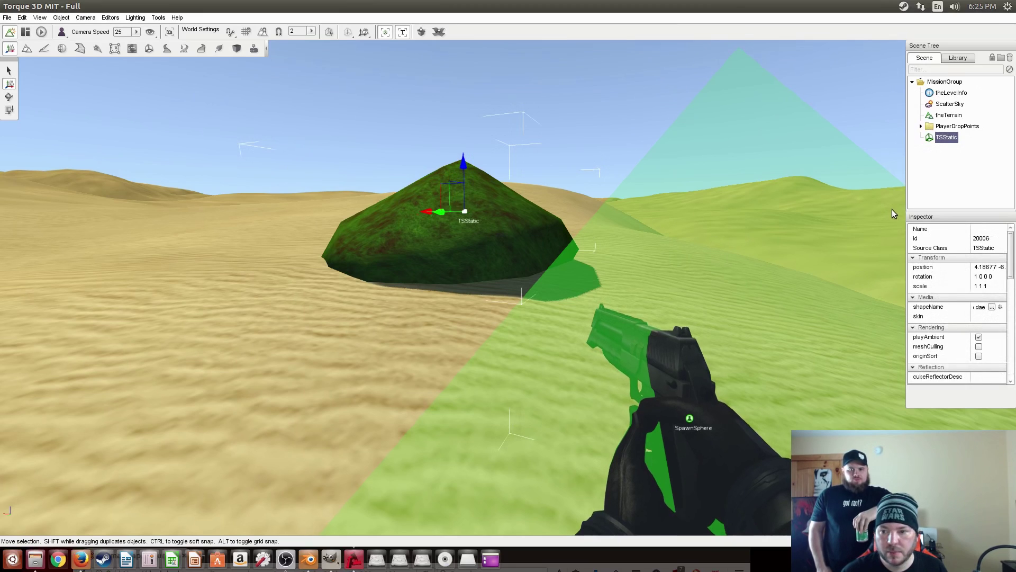
click(62, 48)
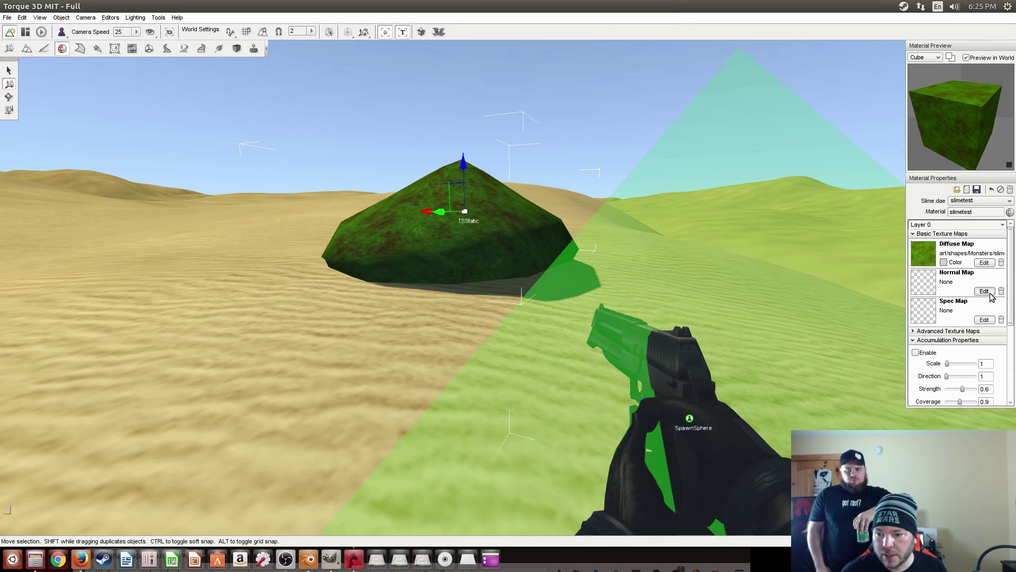
Set the slimetest material's normal map to pietra_normal.jpg from the art/shapes/Monsters folder
click(984, 291)
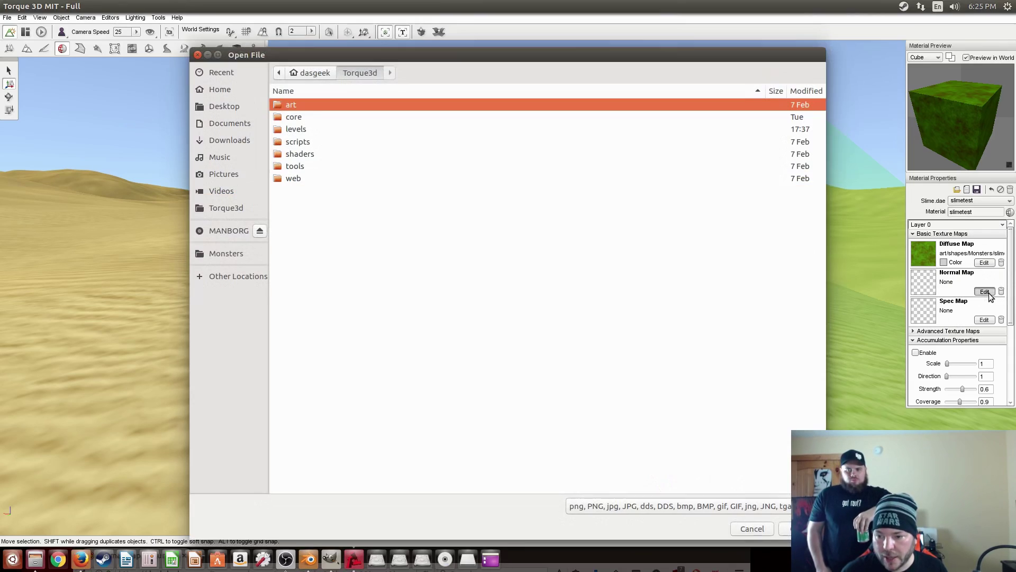
double_click(294, 108)
double_click(297, 226)
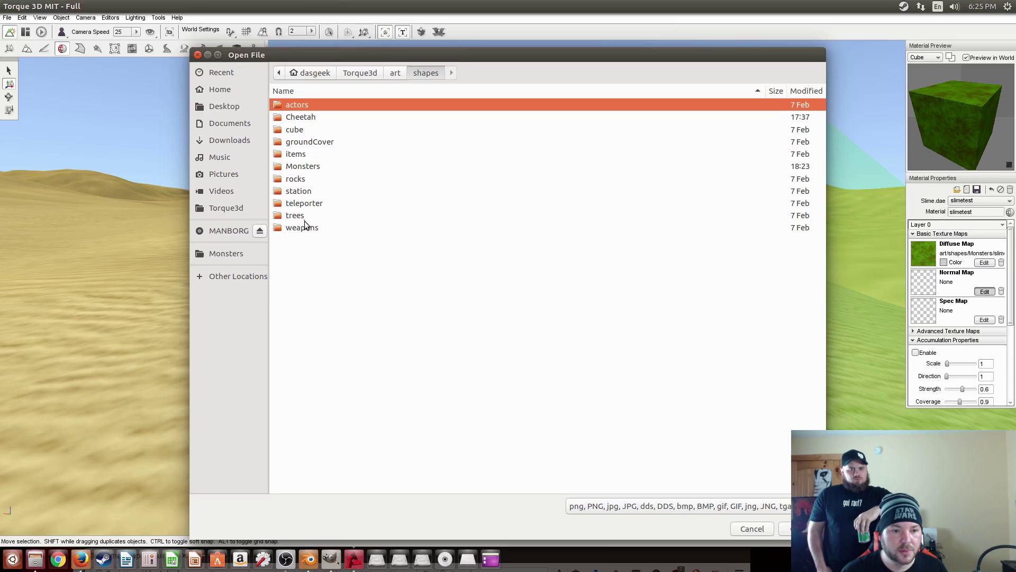
double_click(297, 167)
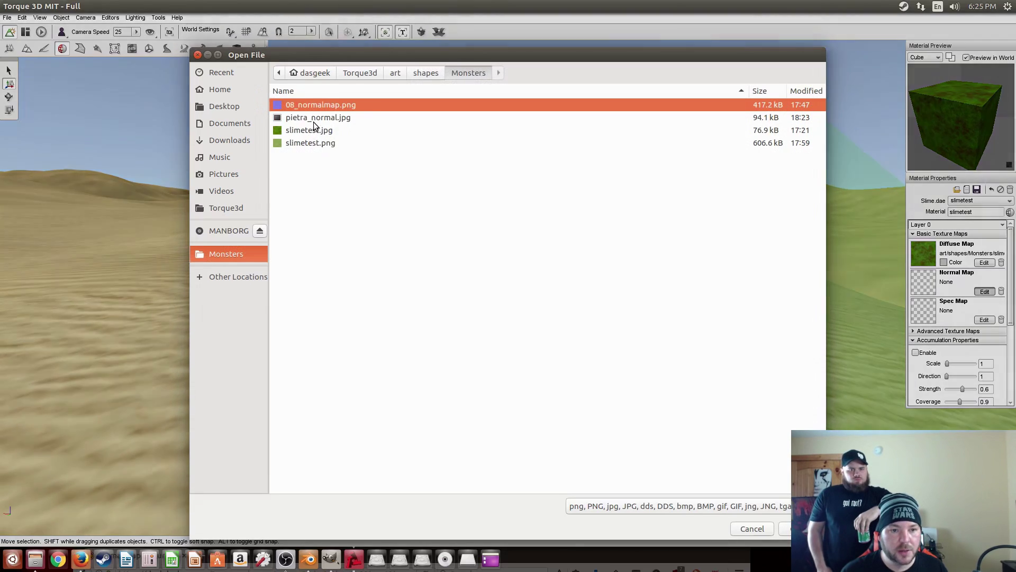
click(316, 118)
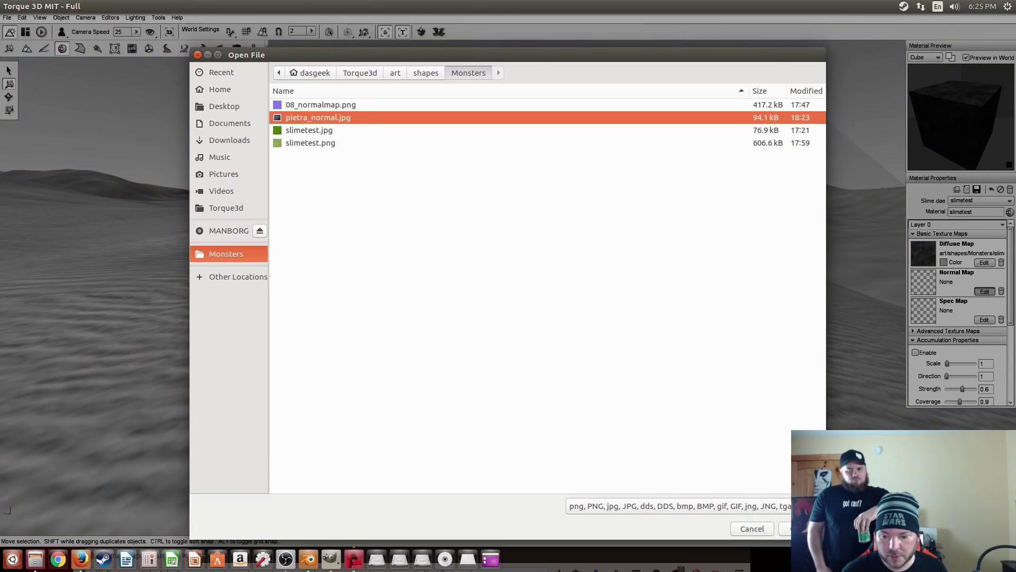
click(800, 529)
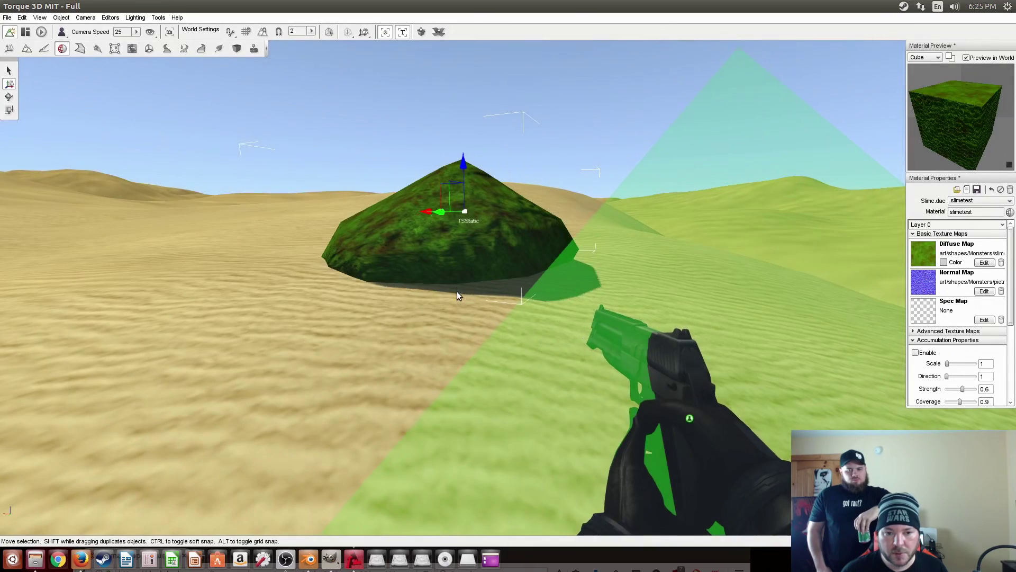
Check the slime's new normal map from closer up and save the level
right_drag(456, 292, 381, 290)
right_drag(527, 294, 526, 294)
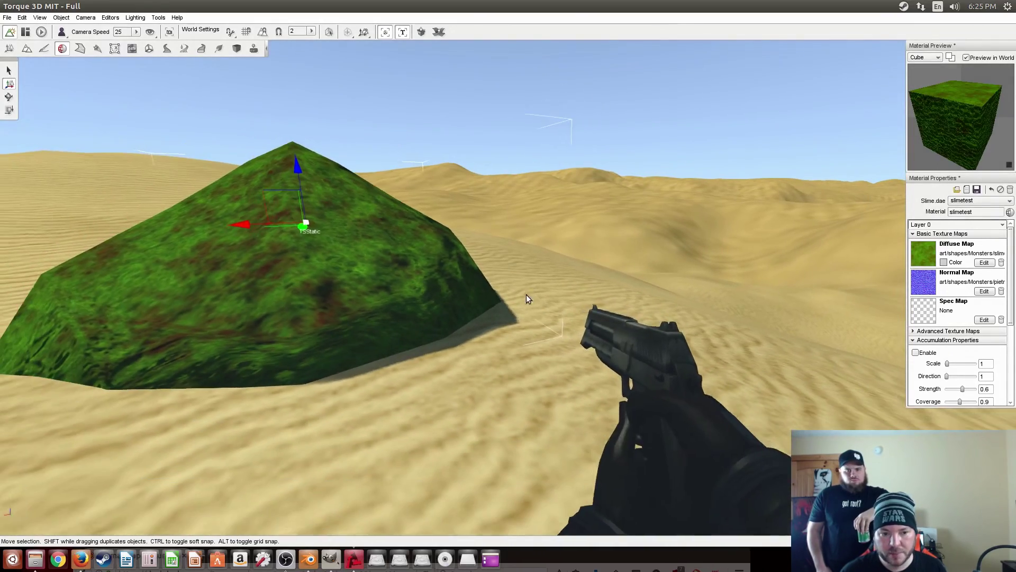
click(7, 18)
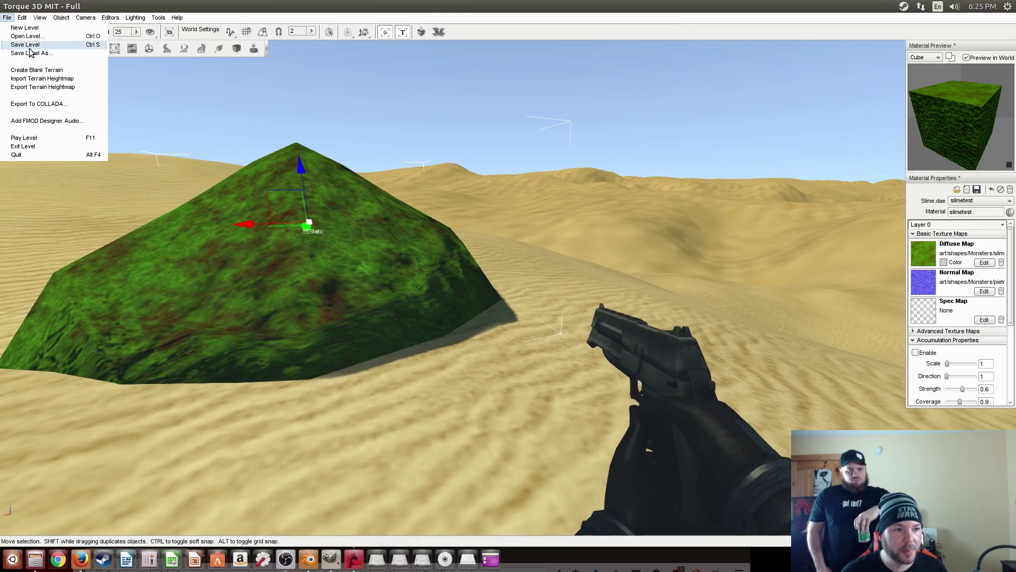
click(30, 48)
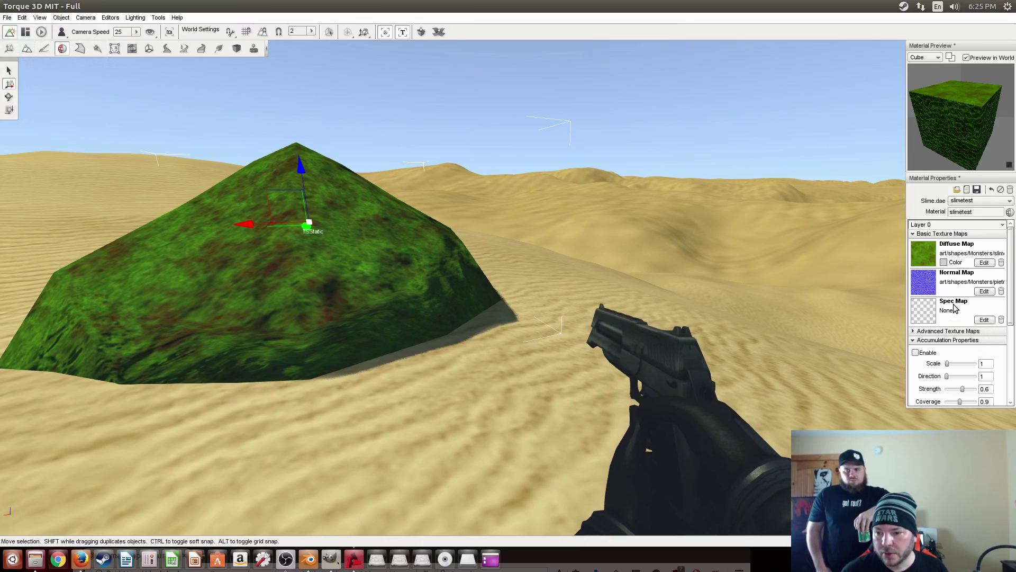
Set the slimetest material's Detail Map to the blue 08 texture from art/shapes/Monsters
scroll(956, 304, down, 5)
scroll(955, 304, up, 5)
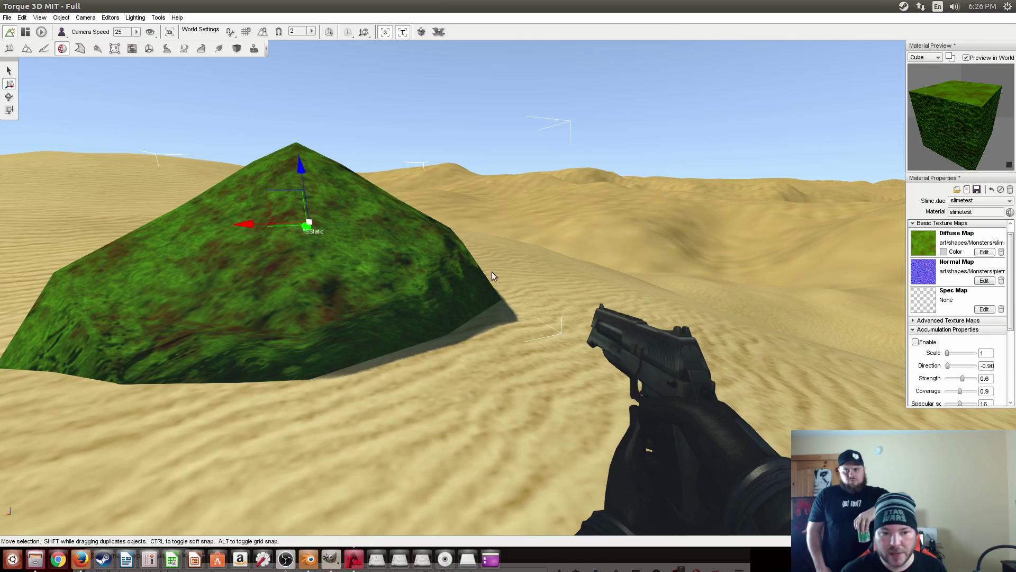
click(948, 320)
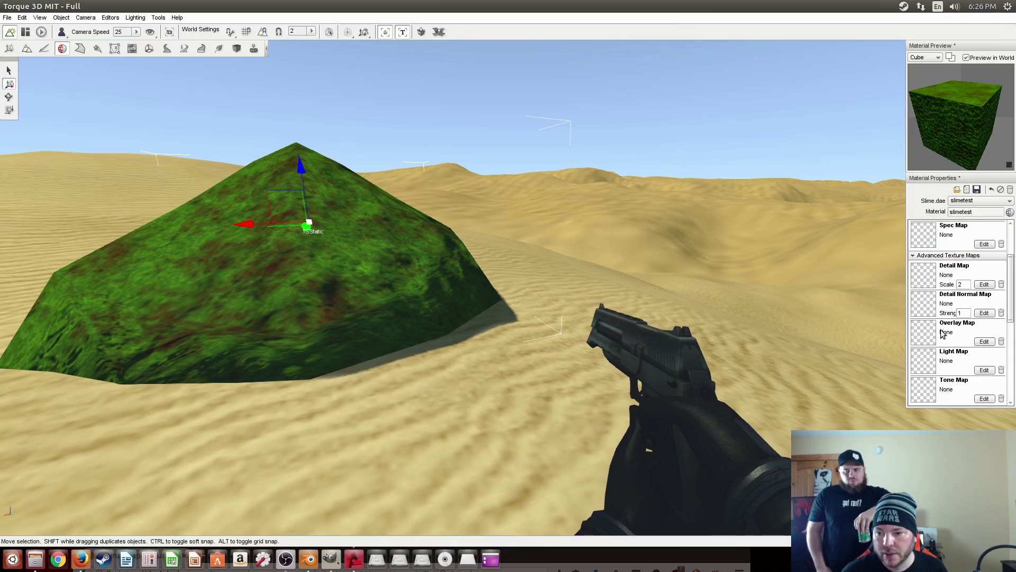
click(926, 280)
Inspect how the detail map looks on the slime from several sides and distances
mouse_move(562, 201)
right_down()
mouse_move(455, 201)
mouse_move(587, 233)
mouse_move(561, 214)
right_up()
key(s)
key(w)
key(w)
key(s)
key(s)
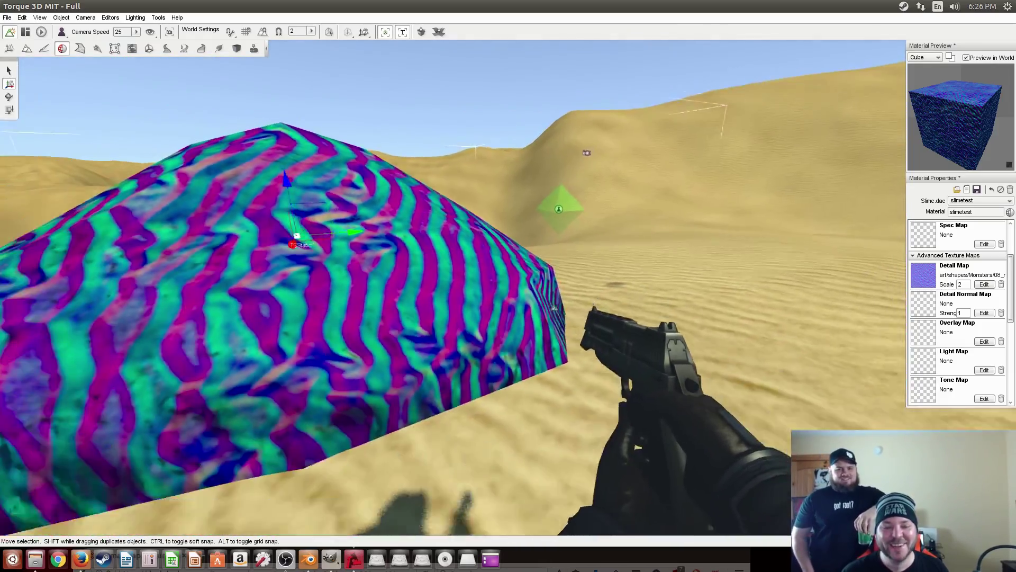
key(w)
key(s)
key(d)
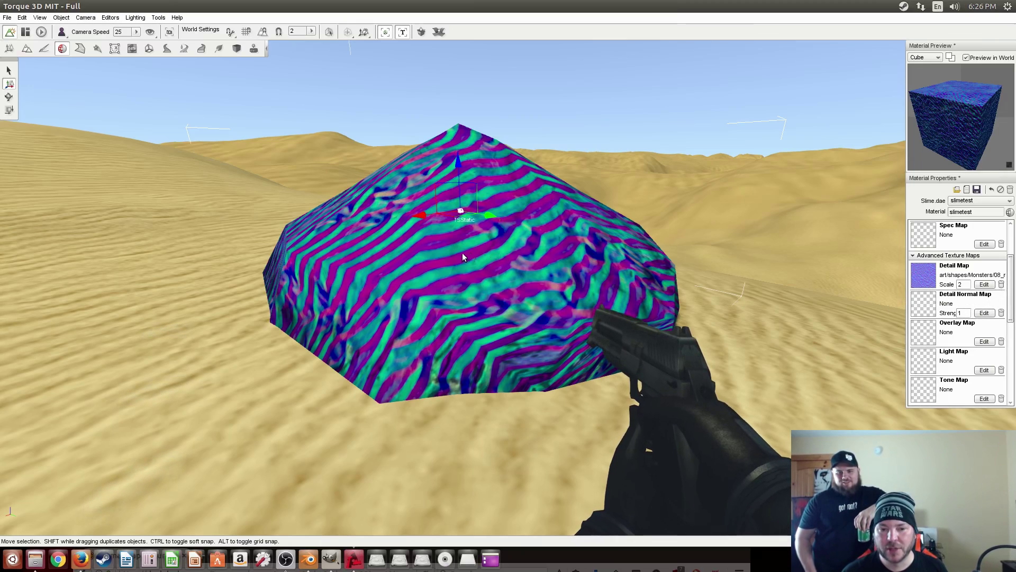
right_drag(464, 253, 429, 234)
key(w)
key(a)
key(s)
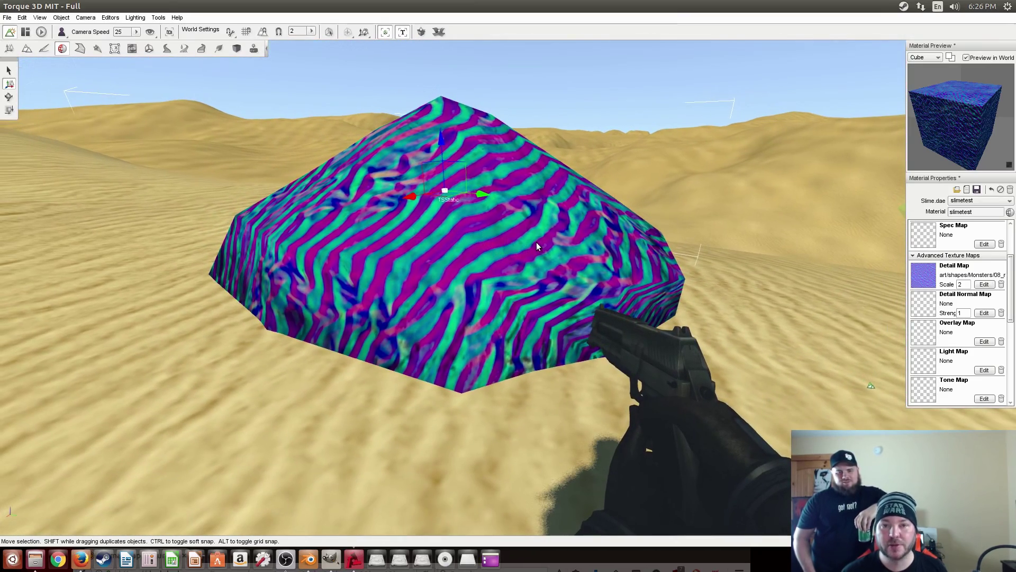
Remove the slimetest detail map and load the same blue 08 texture from art/shapes/Monsters as the Detail Normal Map
click(1001, 285)
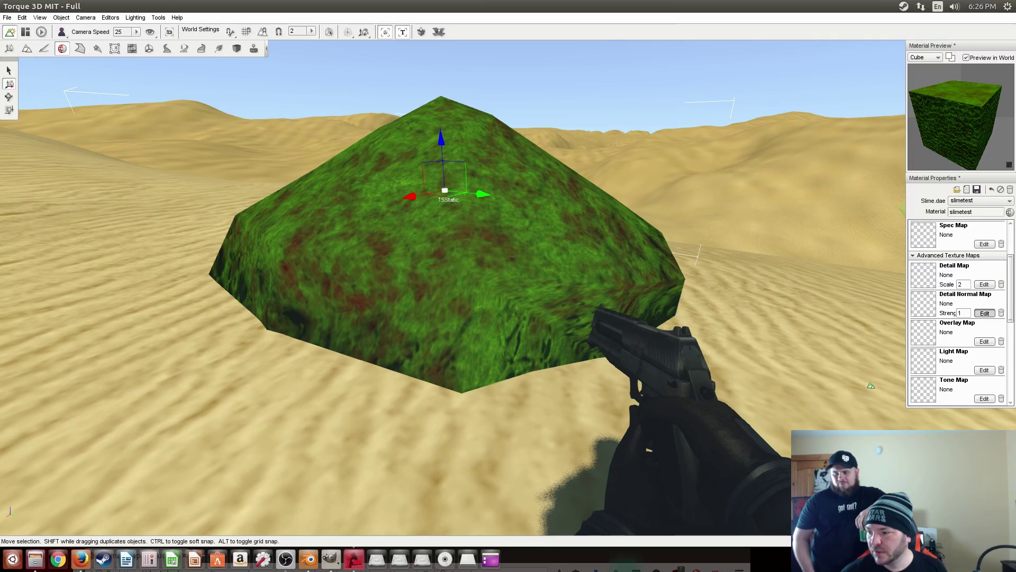
key(Return)
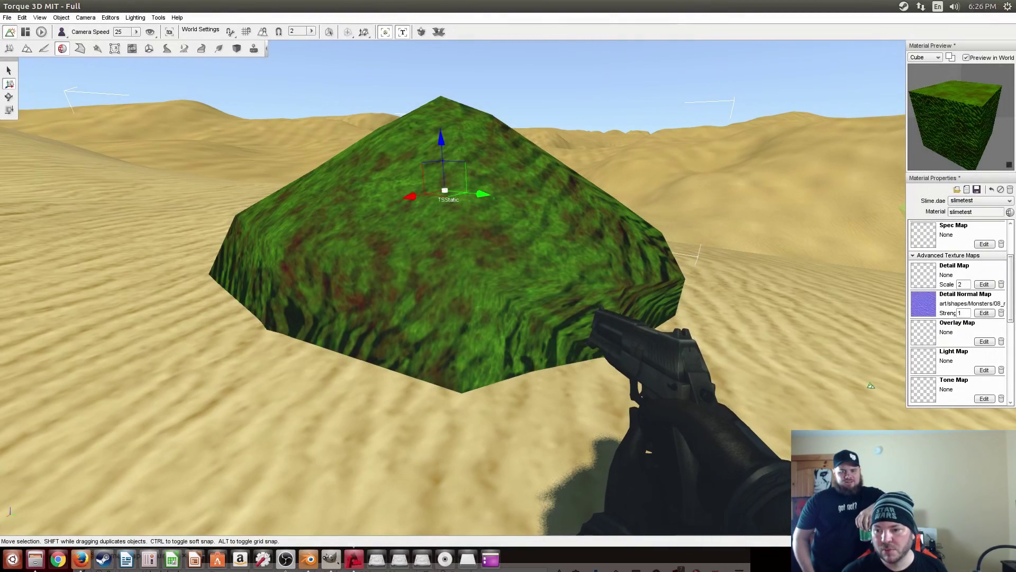
key(w)
right_drag(780, 275, 860, 275)
key(s)
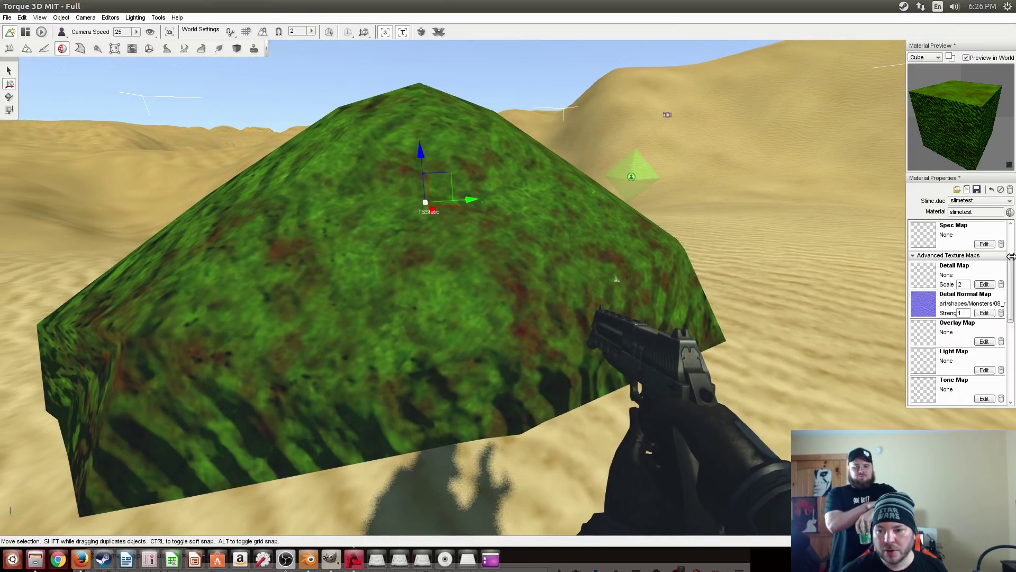
Enable Specular in the slimetest material's lighting properties and set Spec strength to 5
scroll(947, 315, down, 5)
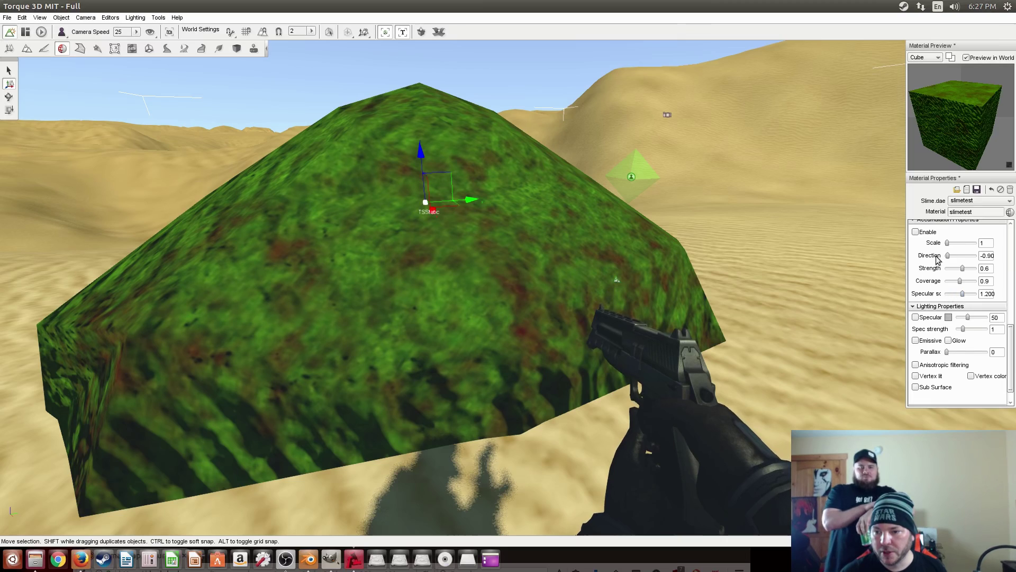
click(915, 317)
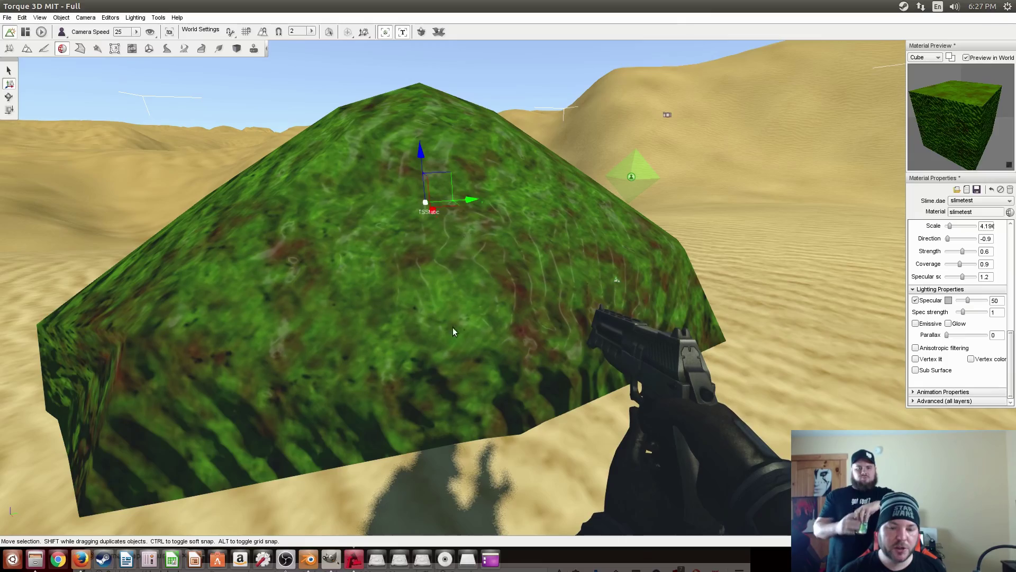
key(w)
mouse_move(551, 292)
right_down()
mouse_move(557, 283)
mouse_move(503, 290)
mouse_move(625, 298)
mouse_move(561, 294)
right_up()
key(d)
key(s)
key(a)
key(d)
drag(962, 313, 994, 316)
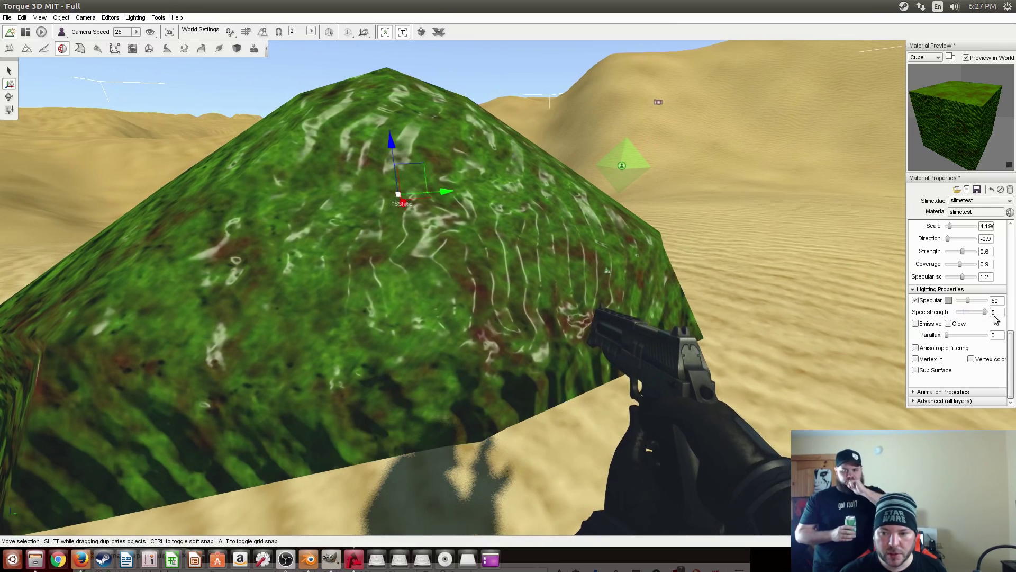
Tint the slime's specular colour yellow-green with a specular power of 101 and a Spec strength of 4.803
key(d)
right_drag(561, 293, 632, 297)
key(s)
key(w)
key(a)
key(s)
mouse_move(967, 301)
mouse_down()
mouse_move(985, 301)
mouse_move(975, 301)
mouse_up()
key(d)
right_drag(577, 272, 527, 268)
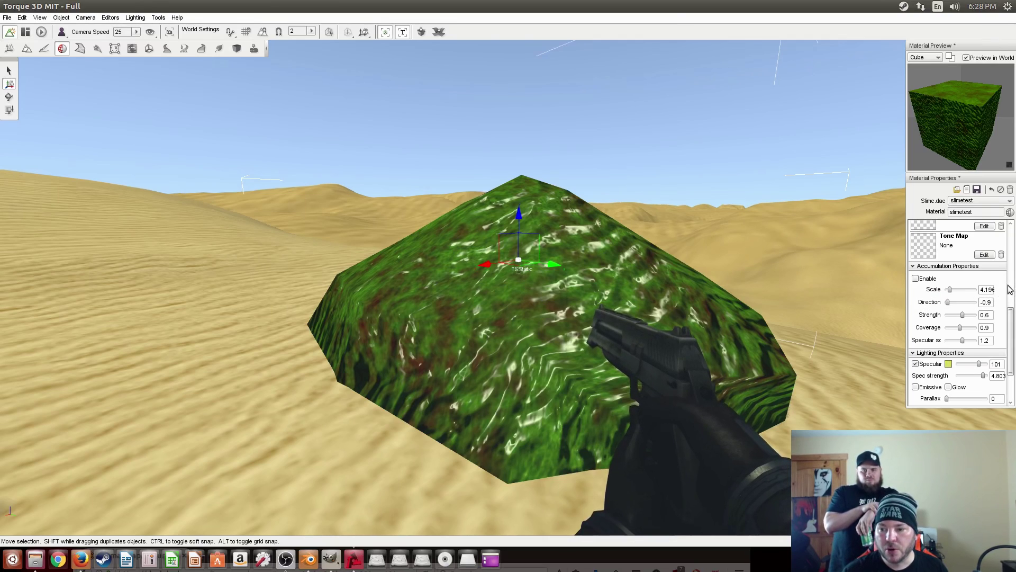
Examine the slime's specular highlights from several angles and review its assigned texture maps
scroll(983, 294, up, 4)
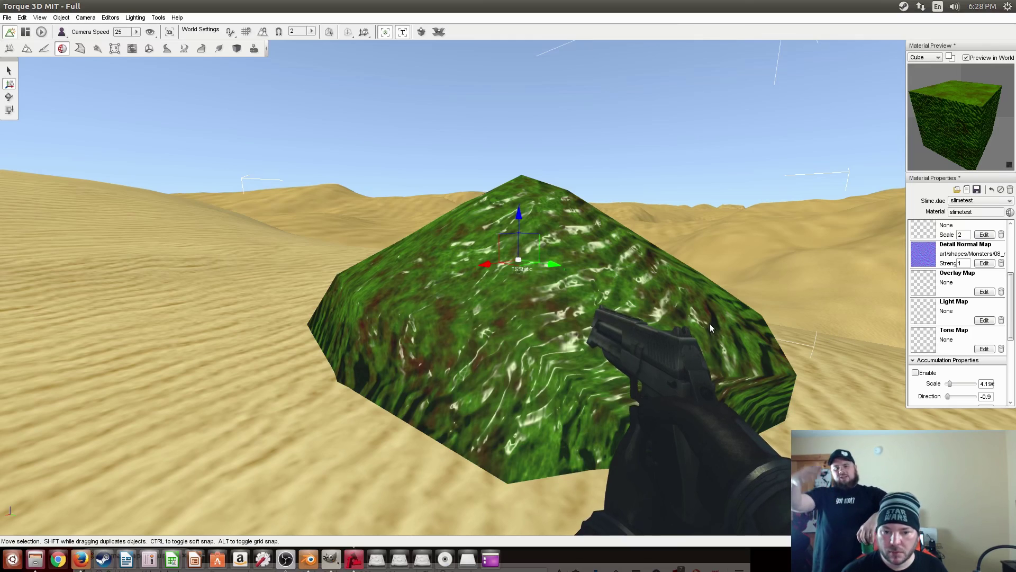
right_drag(659, 316, 635, 310)
right_drag(556, 297, 783, 278)
key(a)
key(s)
right_drag(698, 288, 866, 316)
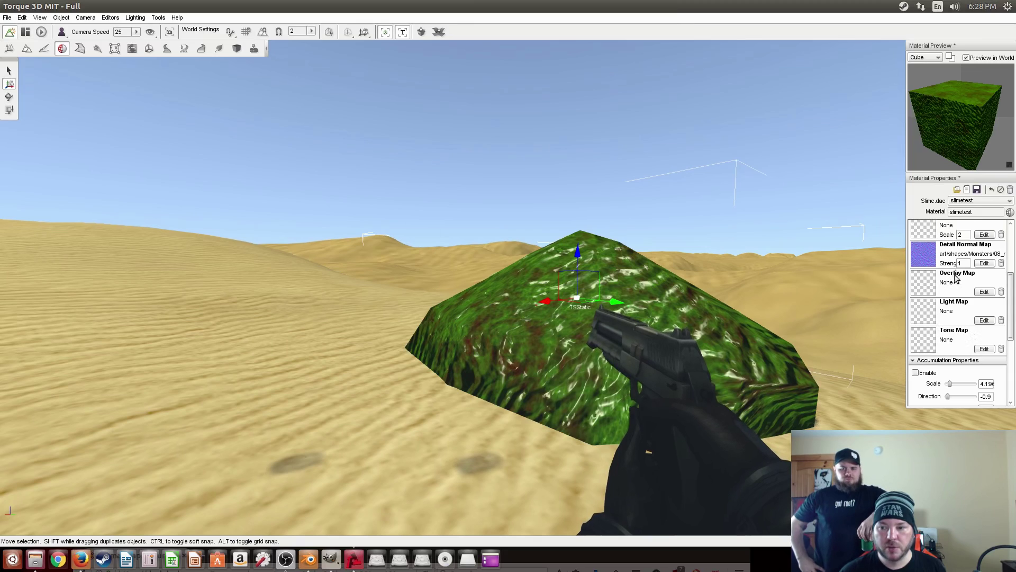
scroll(990, 259, up, 5)
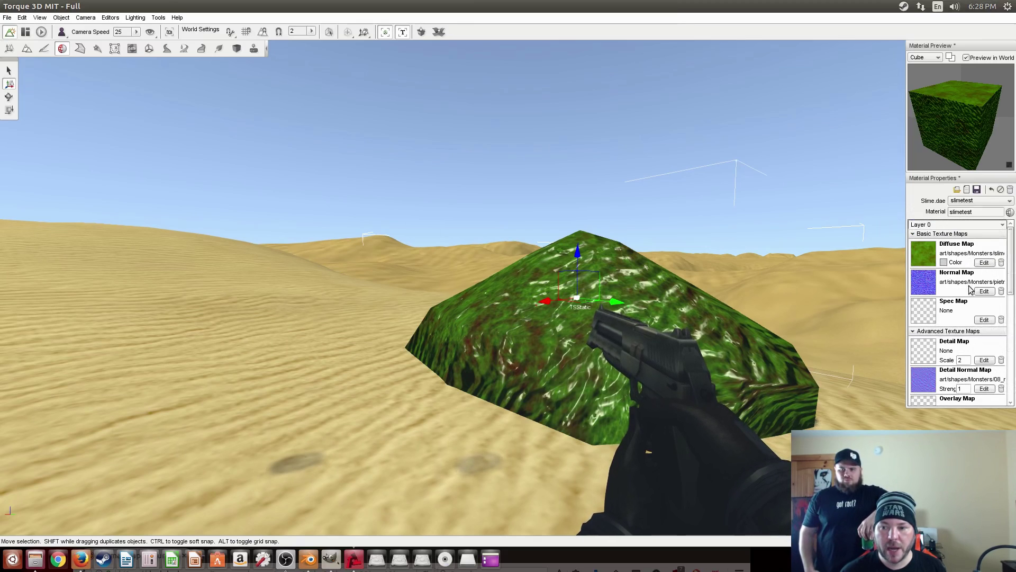
right_drag(672, 319, 762, 319)
key(w)
key(s)
key(d)
key(a)
key(s)
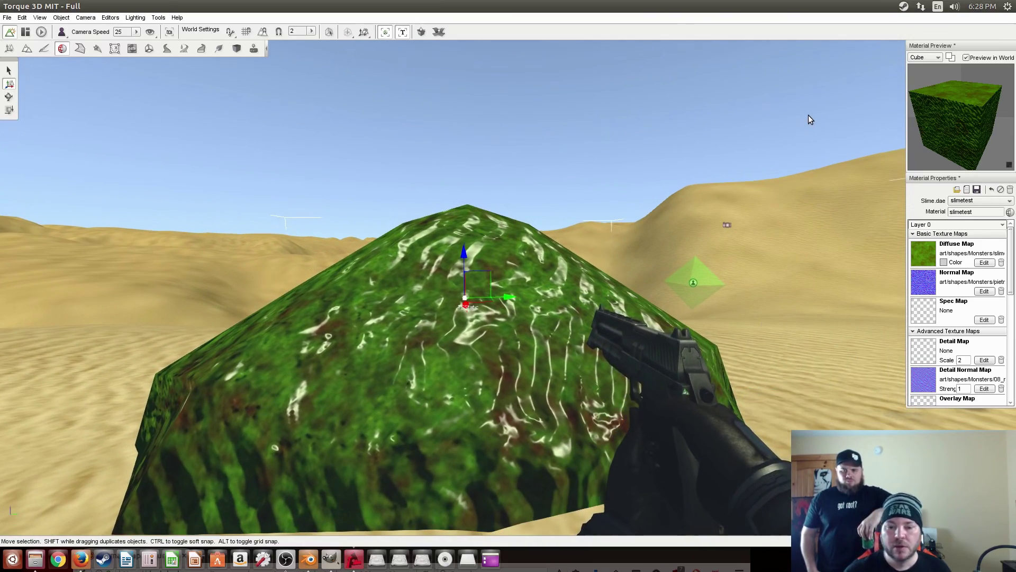
Save the level with the updated slime material
click(6, 18)
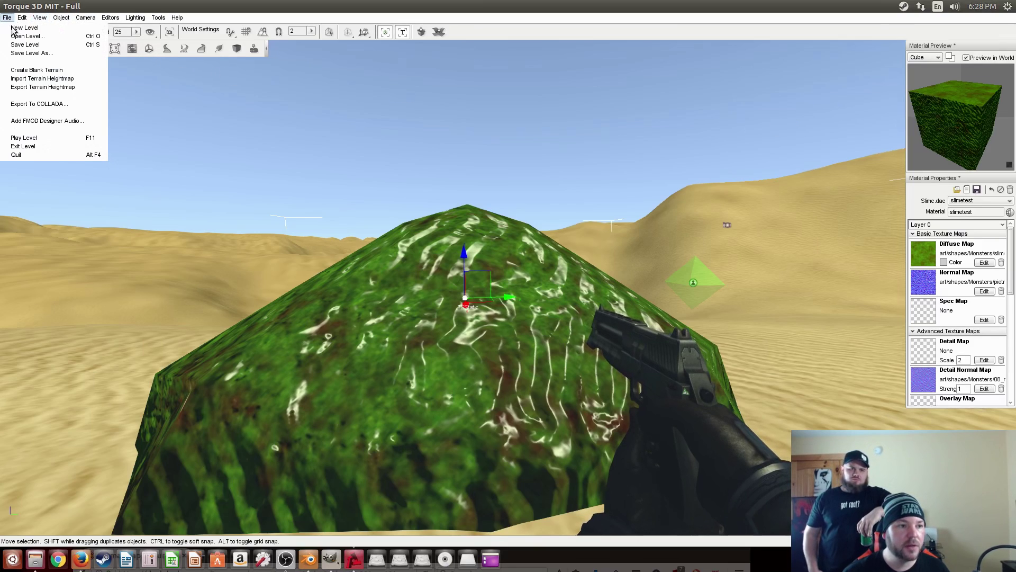
click(31, 45)
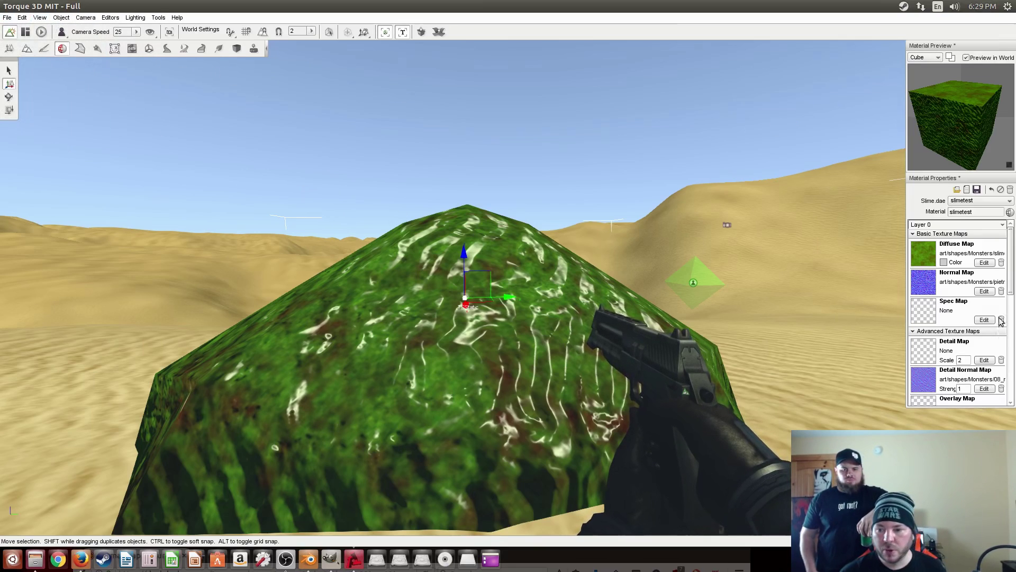
Look through the slimetest material's remaining settings, expanding Animation Properties and Advanced (all layers)
drag(1013, 279, 985, 393)
scroll(987, 397, up, 5)
scroll(969, 394, down, 5)
scroll(1003, 373, up, 1)
scroll(1007, 366, down, 1)
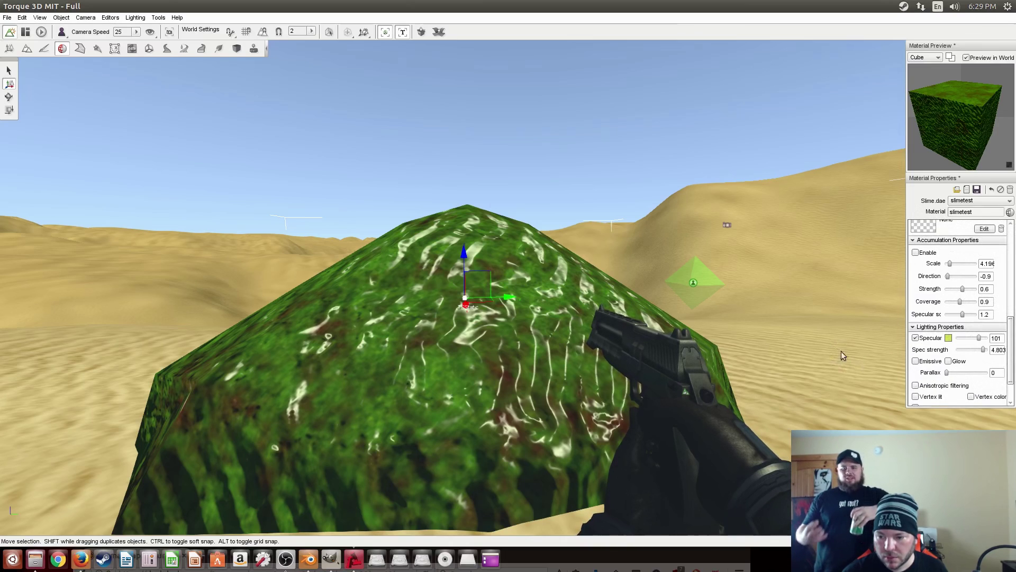
scroll(1012, 371, down, 3)
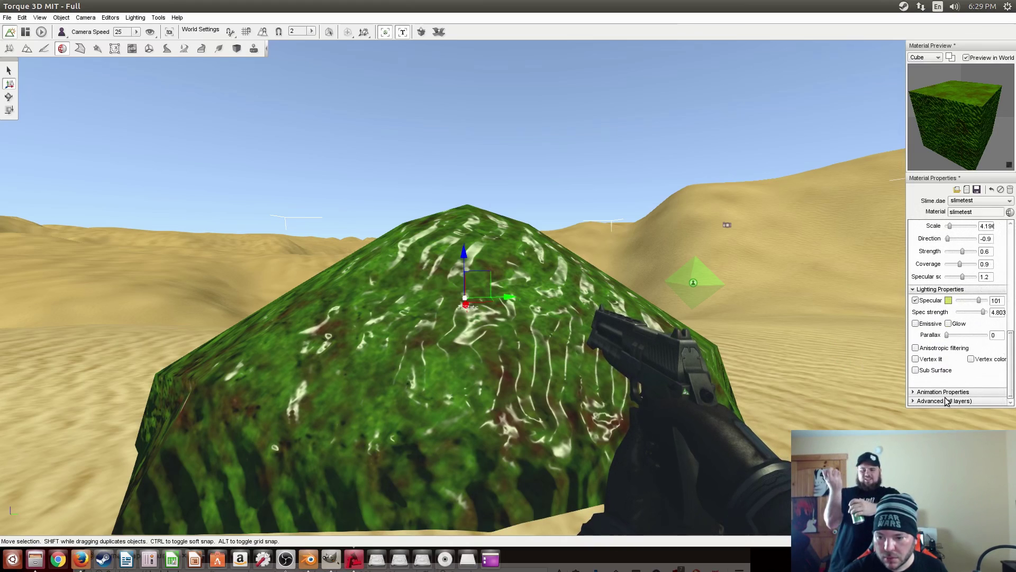
click(915, 392)
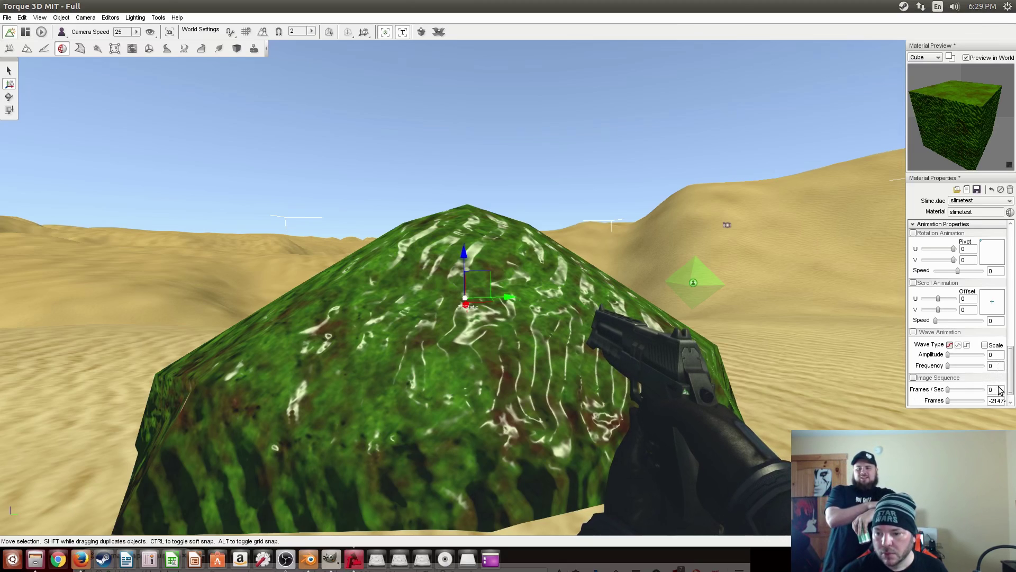
scroll(1008, 383, down, 1)
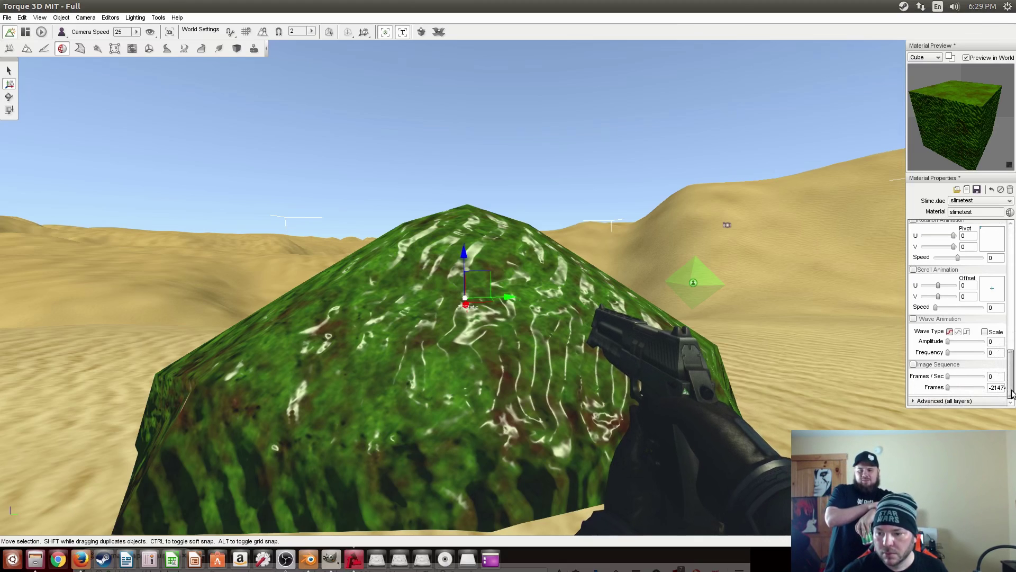
click(914, 401)
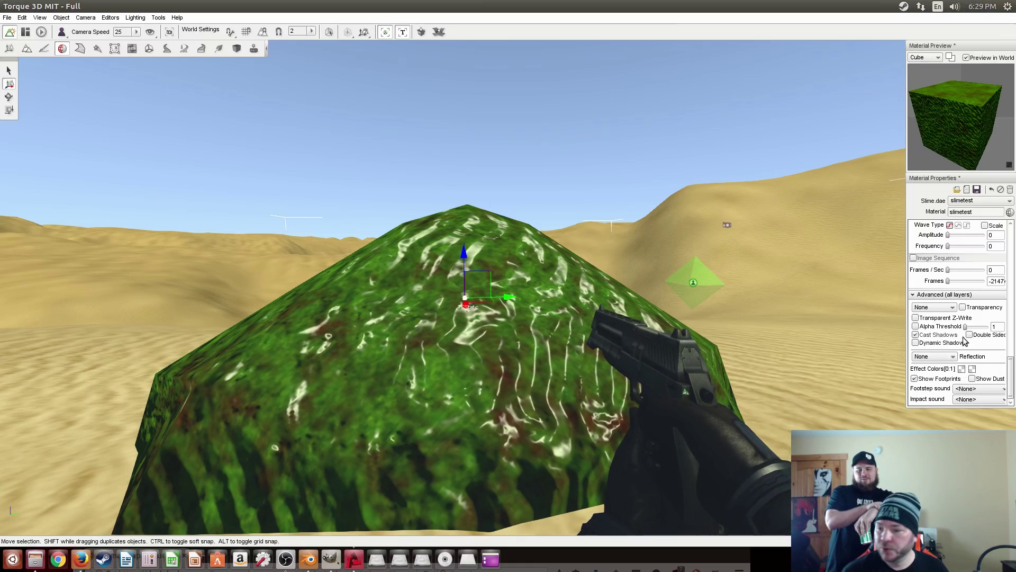
Make slimetest transparent with AddAlpha blending, Transparent Z-Write, Alpha Threshold and Double Sided on, and Cast Shadows off
click(953, 307)
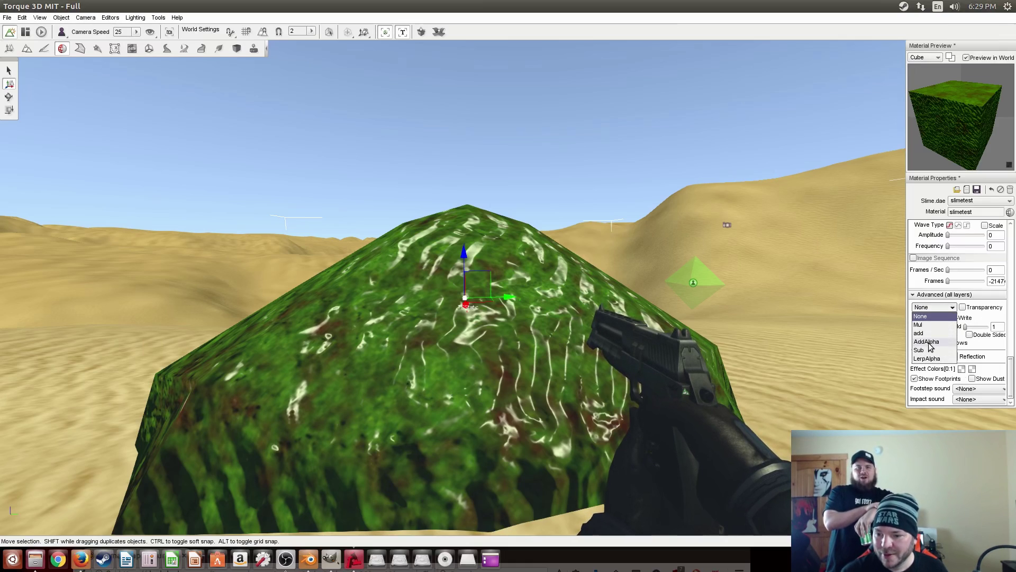
click(927, 341)
click(962, 307)
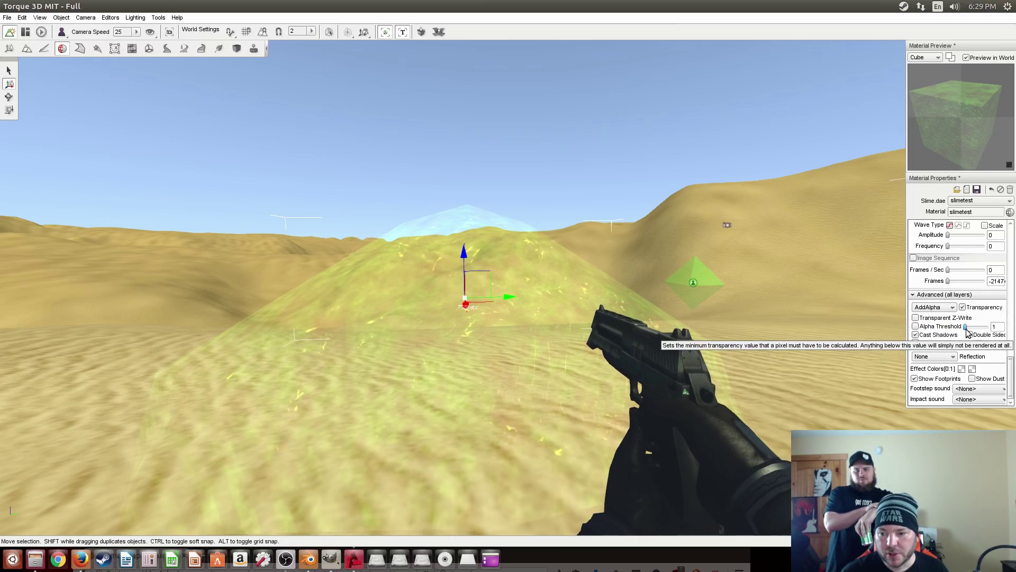
click(915, 326)
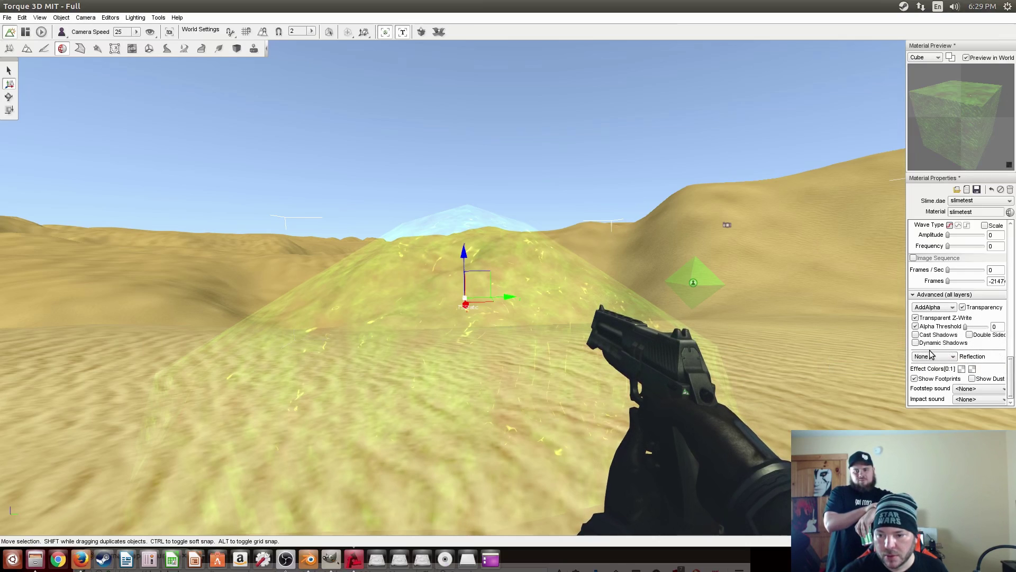
click(970, 336)
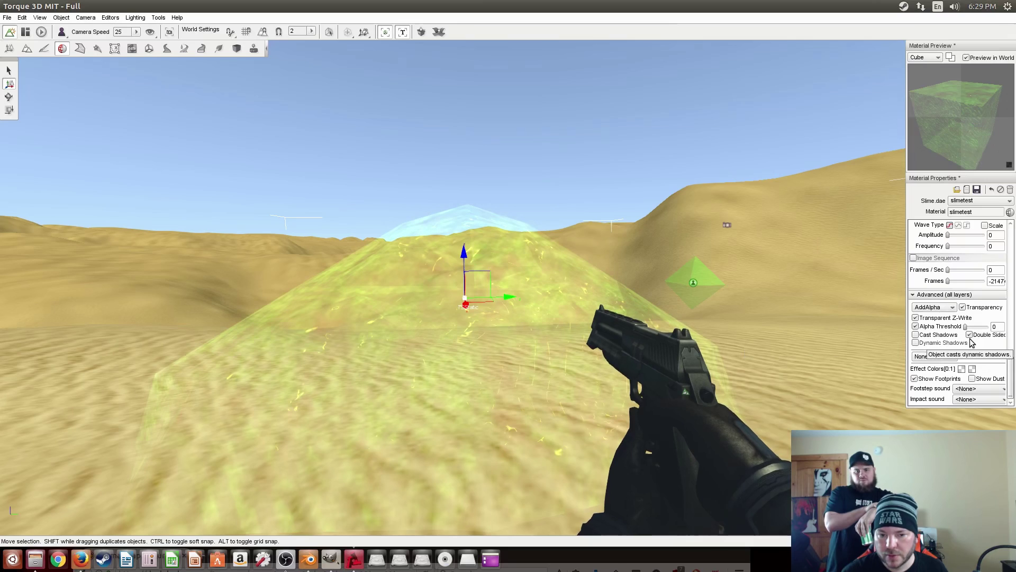
Compare the add, LerpAlpha and AddAlpha blend modes on the slime, try adjusting the alpha threshold, and end on LerpAlpha
click(933, 307)
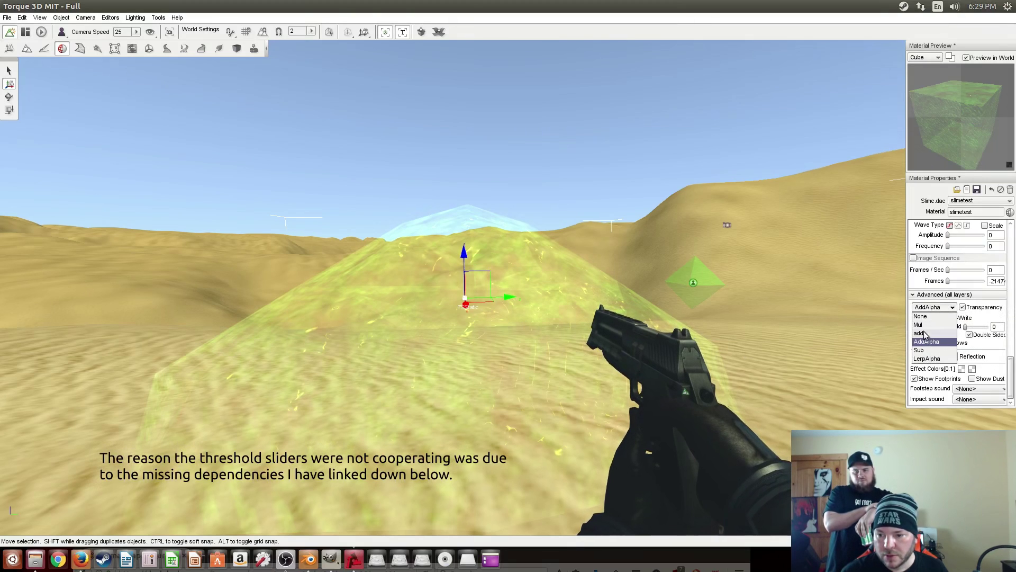
click(924, 333)
click(933, 307)
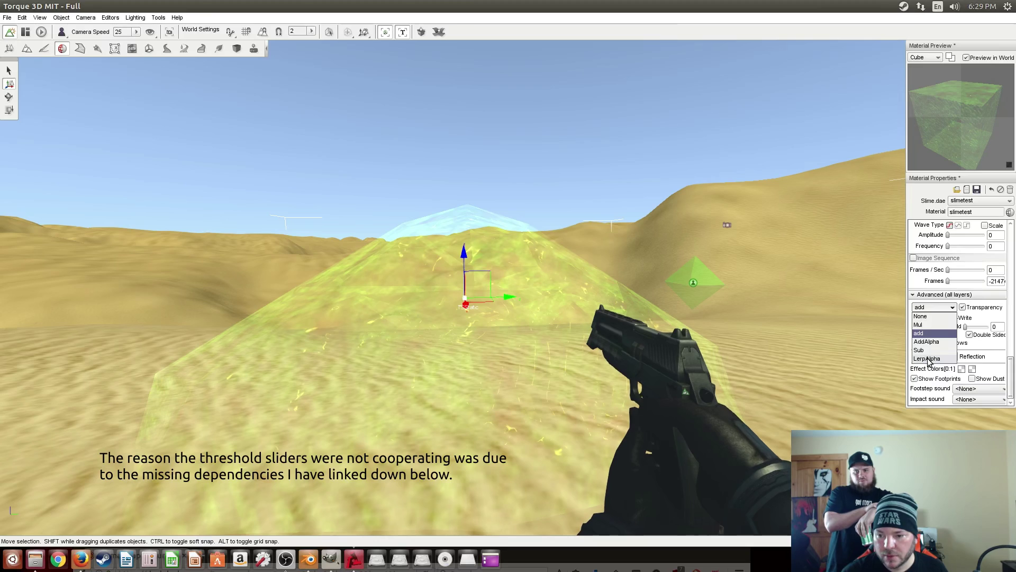
click(927, 358)
drag(966, 327, 946, 330)
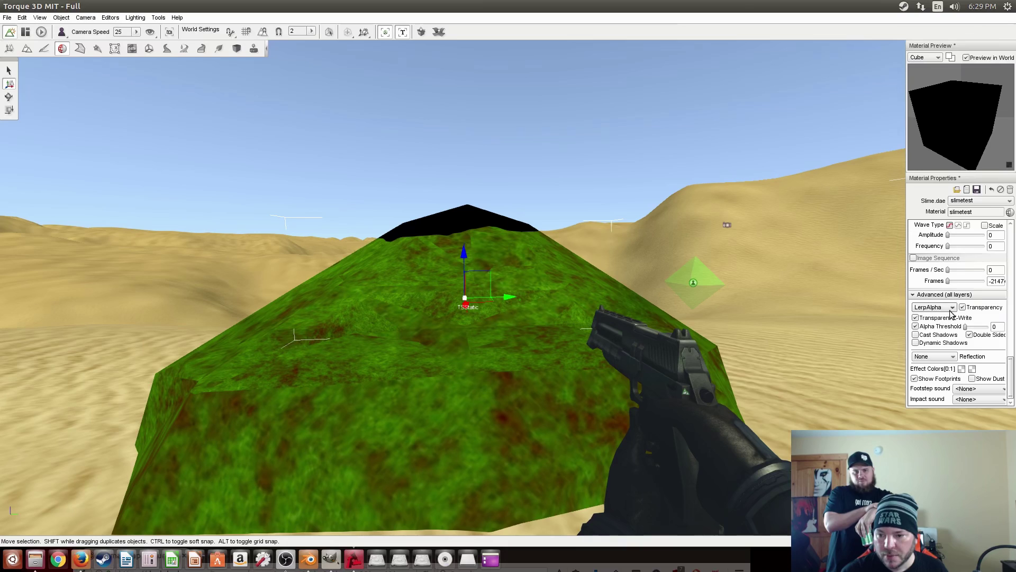
click(951, 309)
click(927, 345)
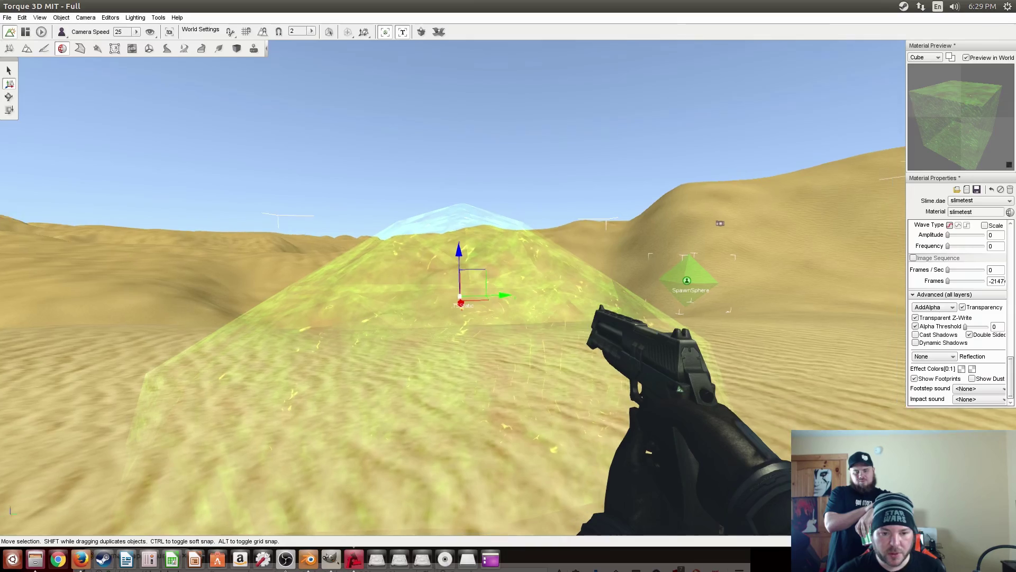
right_drag(710, 301, 721, 305)
click(941, 309)
click(926, 358)
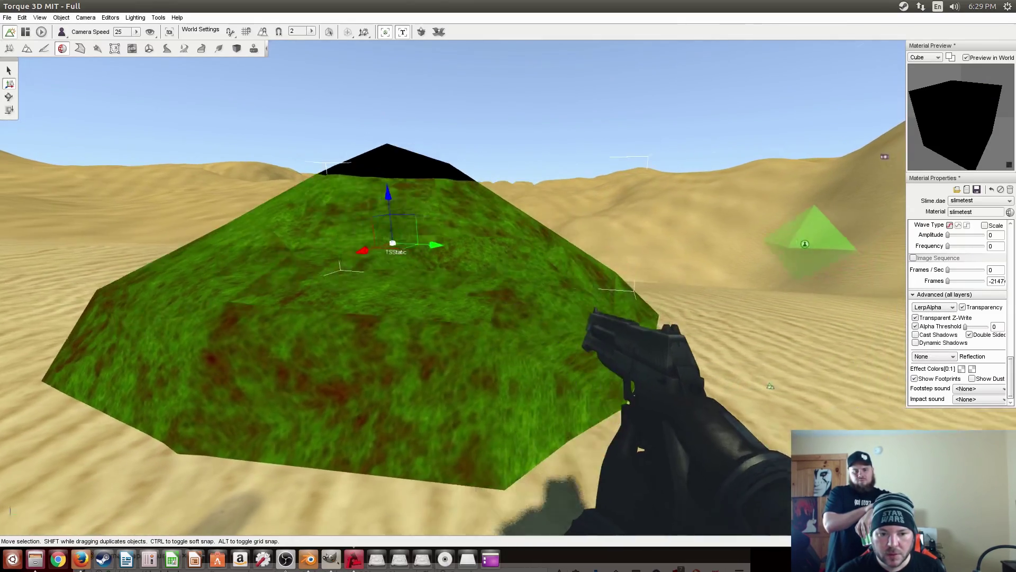
Examine the LerpAlpha-blended slime from several sides, checking its transparency and the black area at the peak
key(d)
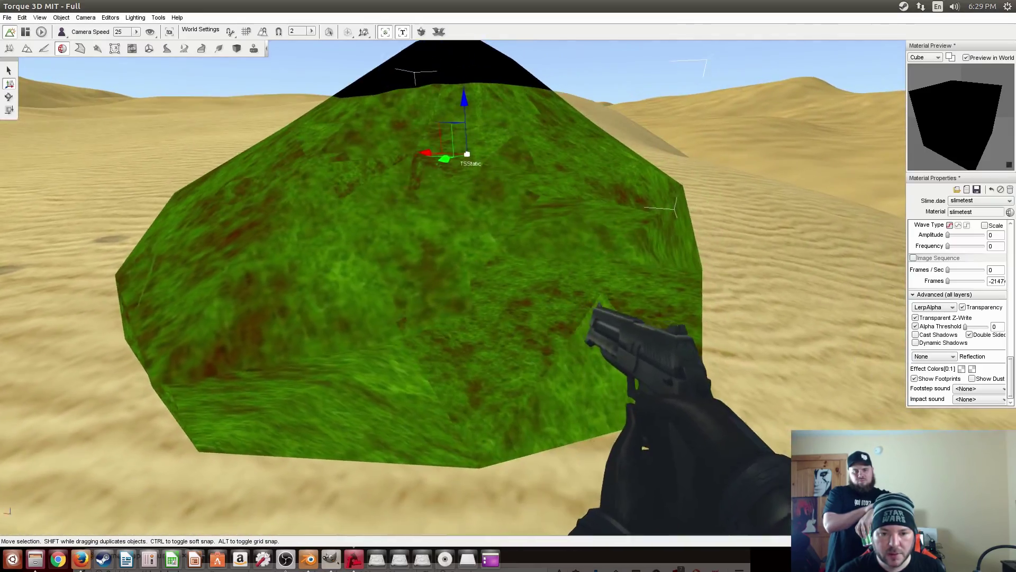
key(s)
key(d)
key(w)
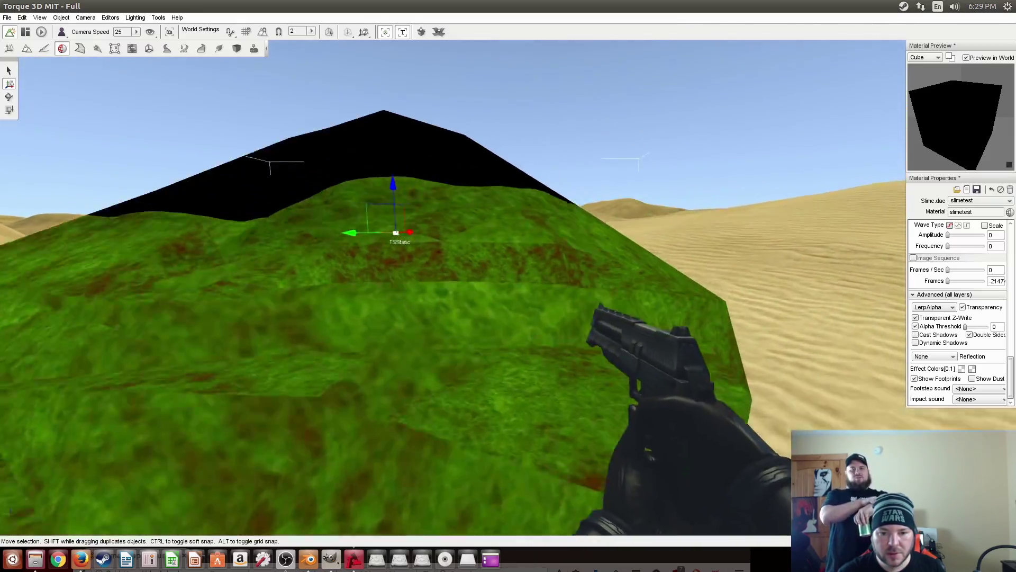
key(a)
key(w)
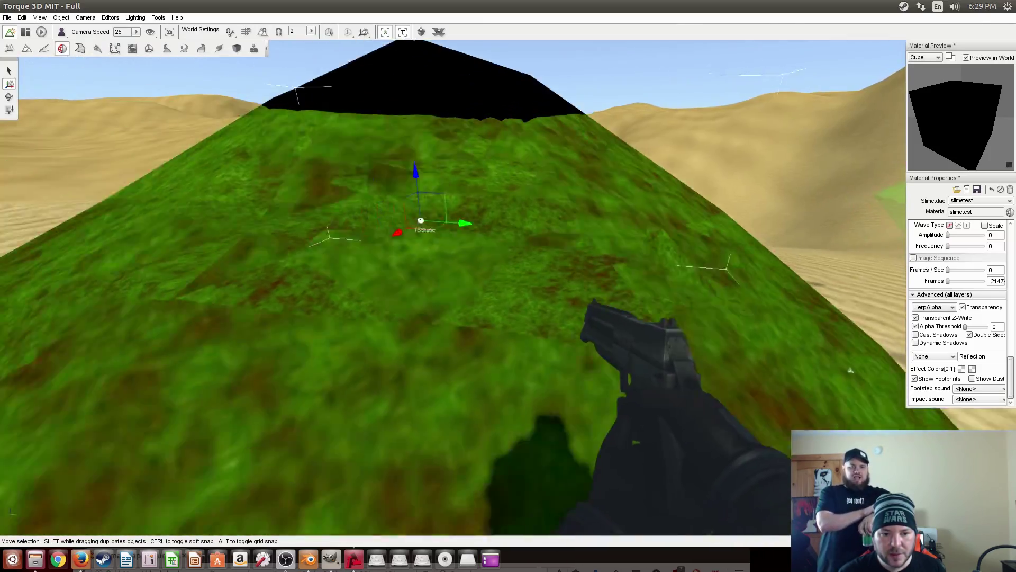
key(s)
key(d)
key(w)
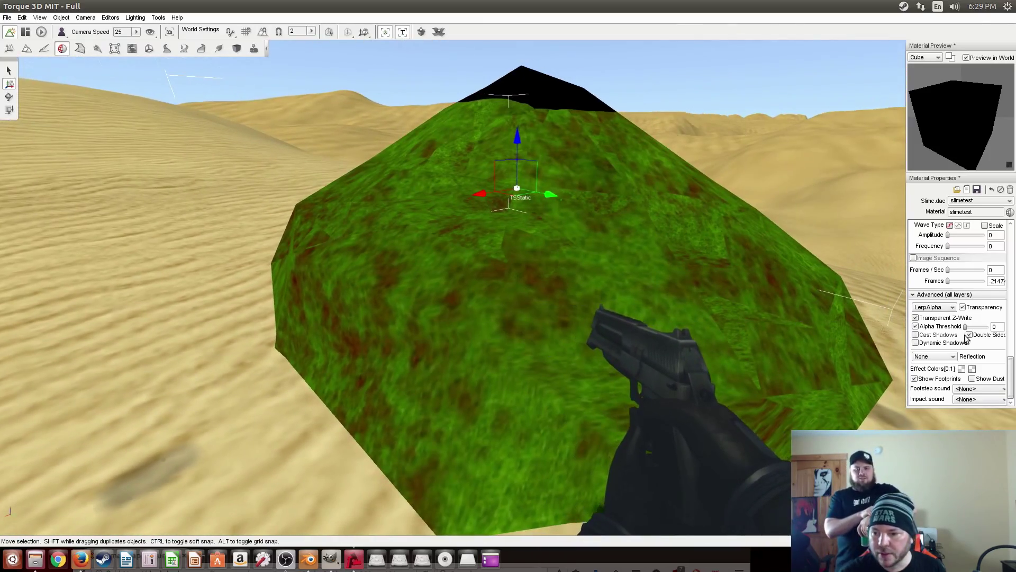
Try slimetest with Transparency, Transparent Z-Write and Alpha Threshold off, and check the slime from other angles
click(915, 333)
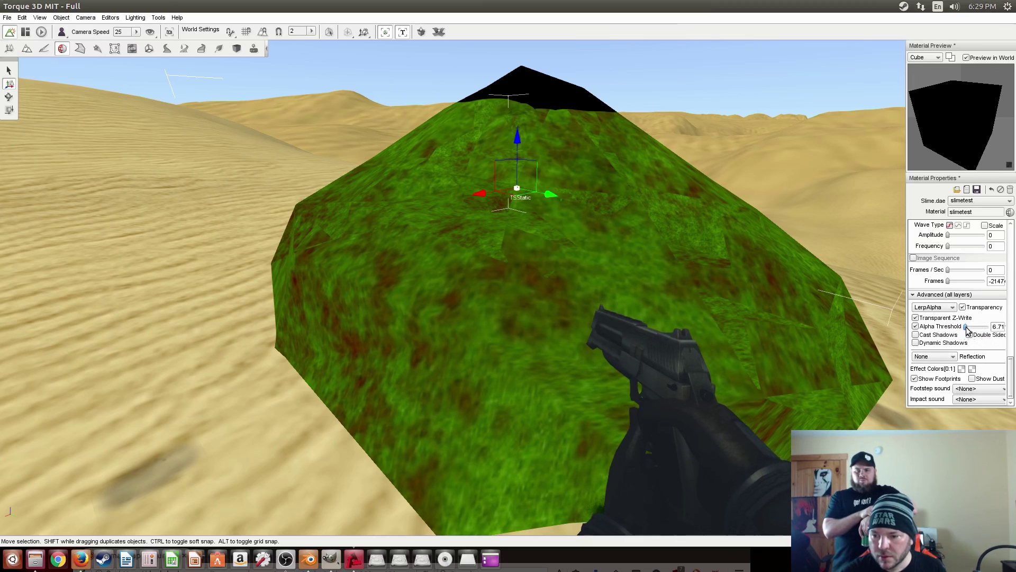
click(915, 326)
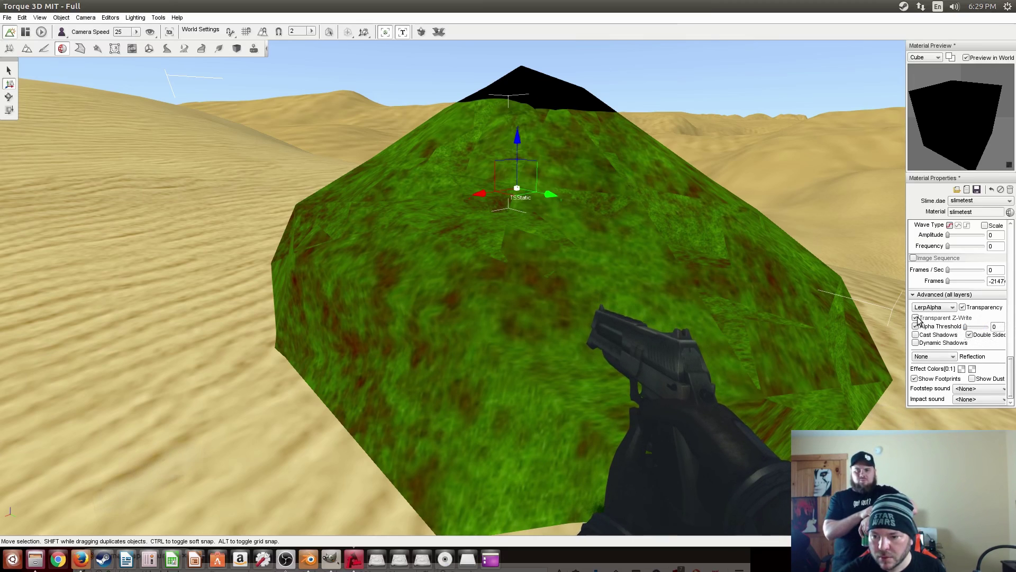
click(915, 318)
key(s)
right_drag(781, 297, 824, 310)
key(d)
key(w)
key(s)
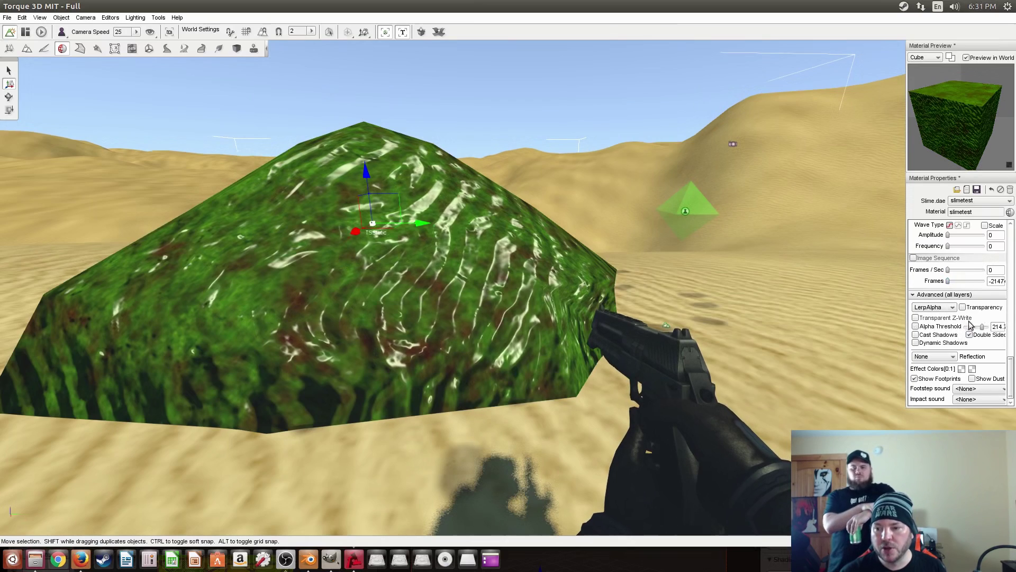
Switch from Torque 3D to GIMP with the slimetest.png texture open
double_click(845, 6)
drag(755, 26, 761, 284)
click(330, 559)
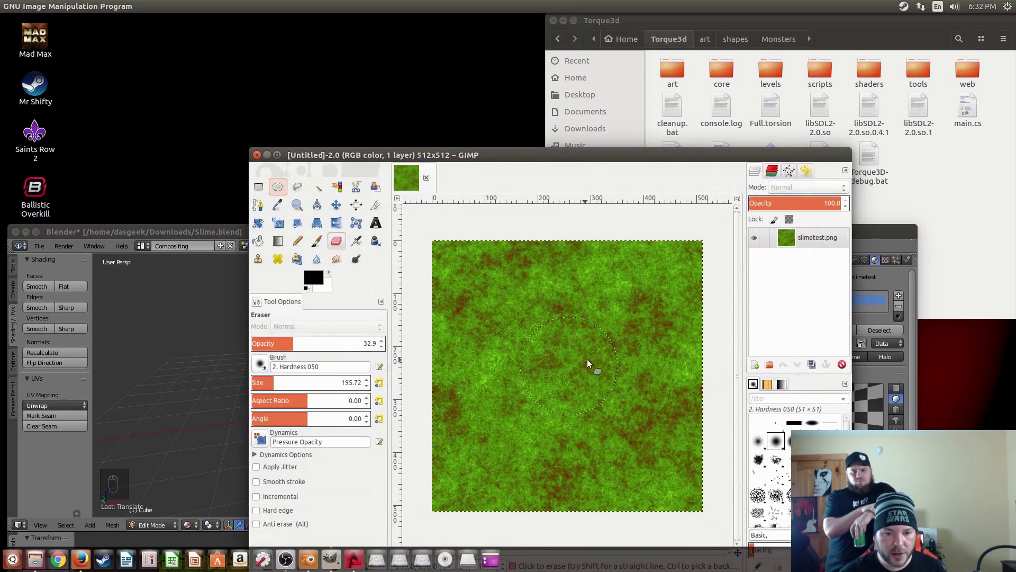
drag(533, 158, 471, 54)
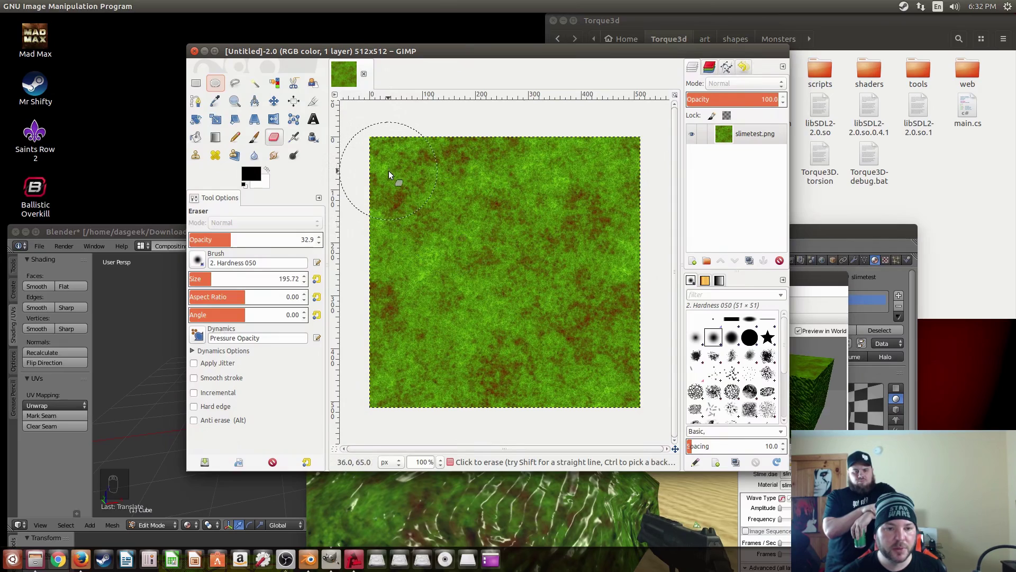
Try erasing a band across the upper part of slimetest.png at 32.9 opacity, check the layer's transparency options, and undo the erasing
mouse_move(396, 169)
mouse_down()
mouse_move(593, 204)
mouse_move(526, 205)
mouse_up()
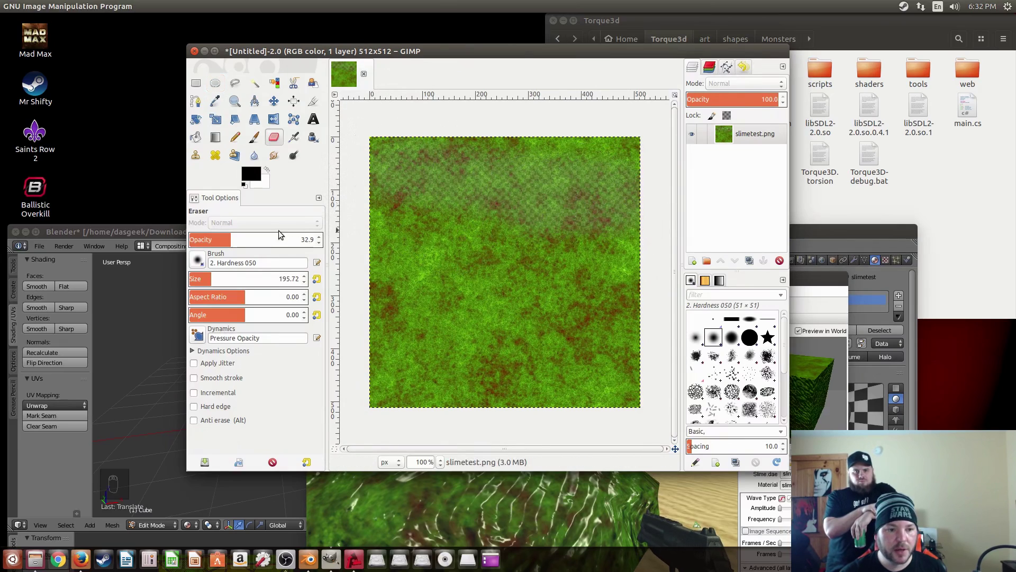
double_click(349, 51)
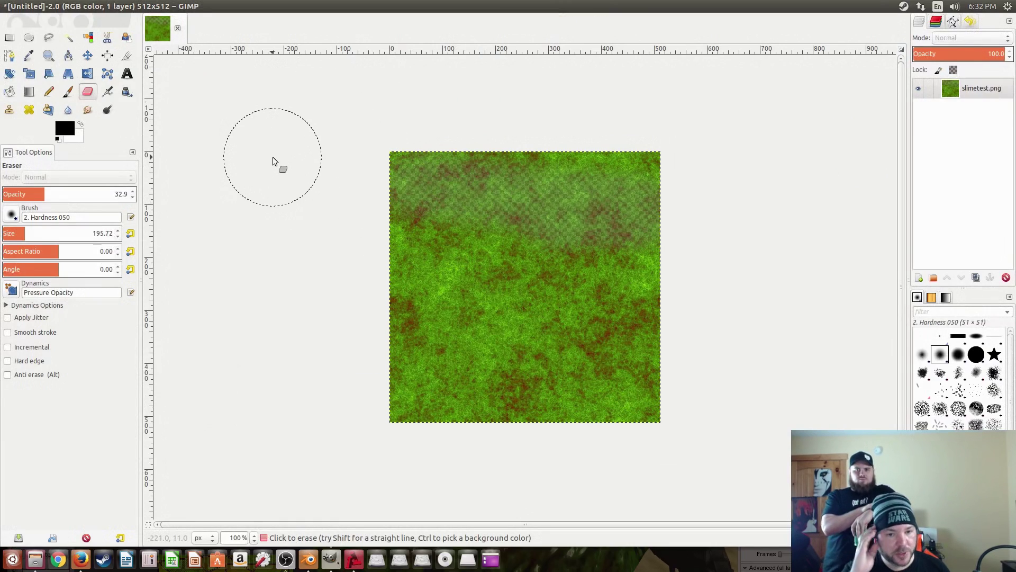
mouse_move(117, 5)
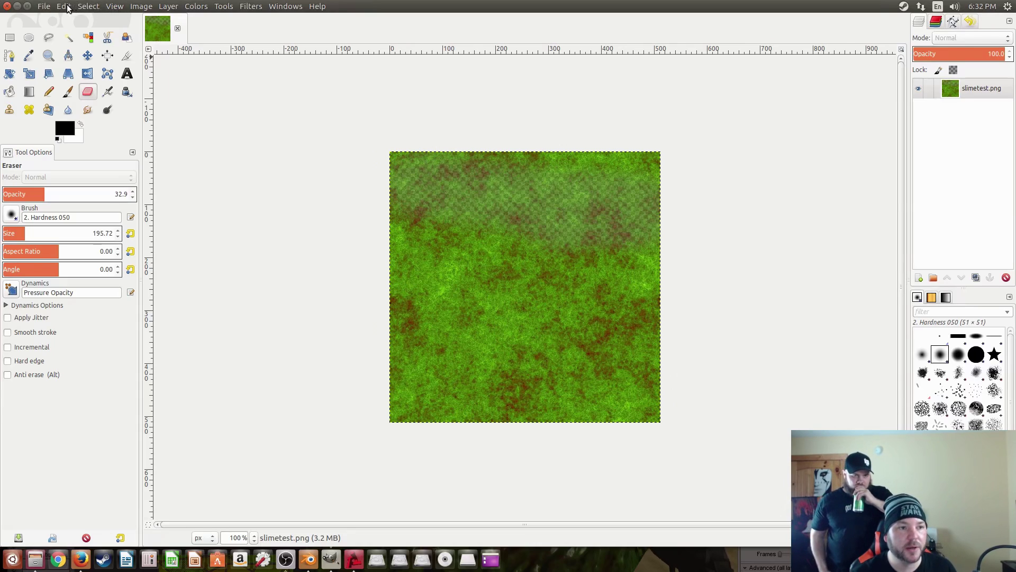
click(168, 7)
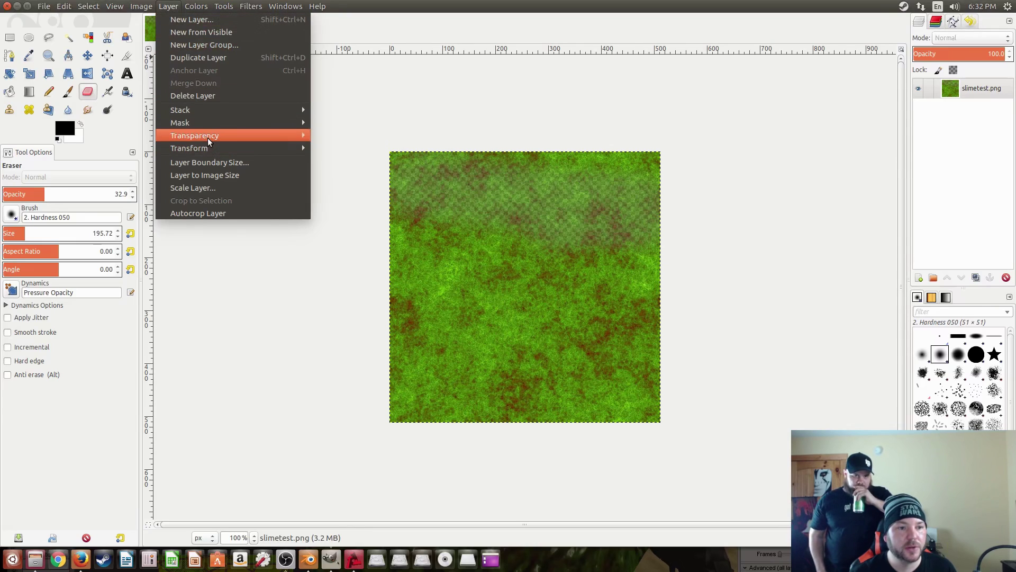
mouse_move(299, 136)
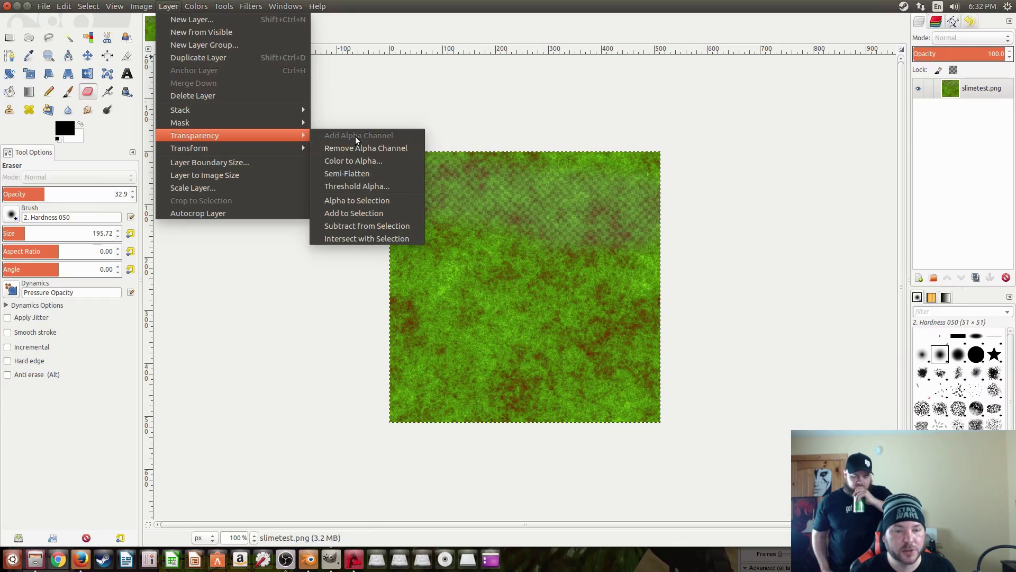
click(323, 241)
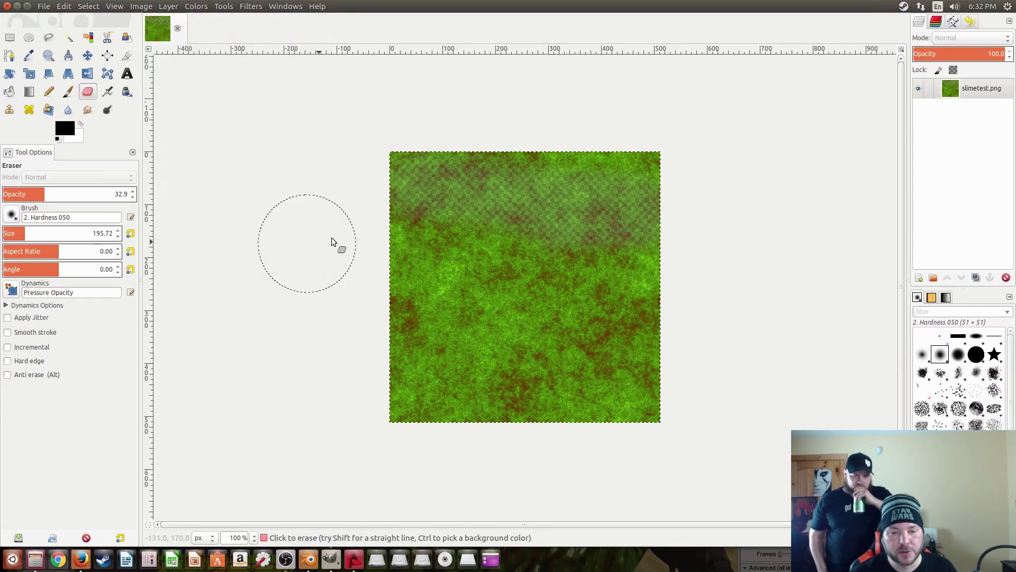
click(63, 6)
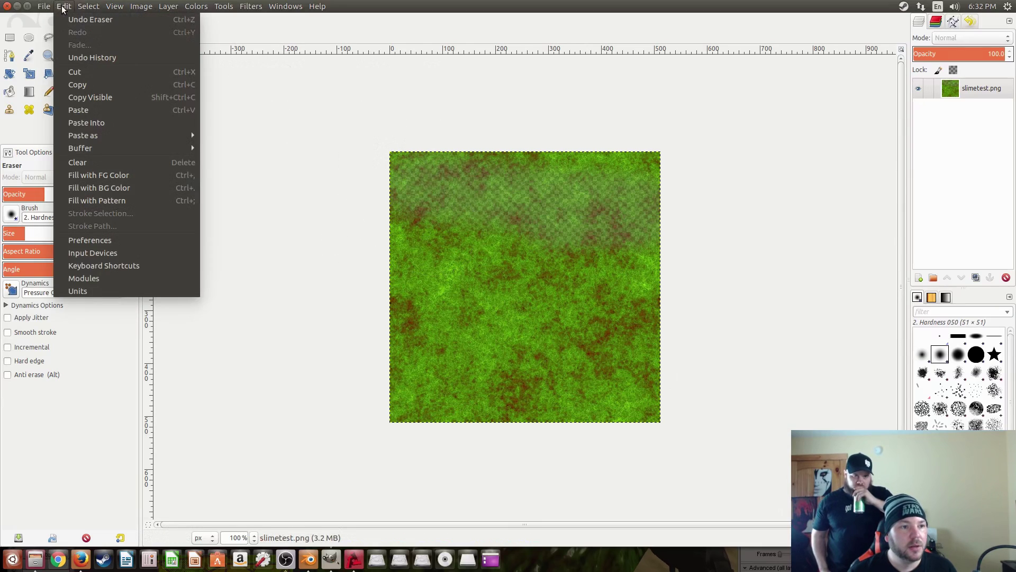
click(74, 19)
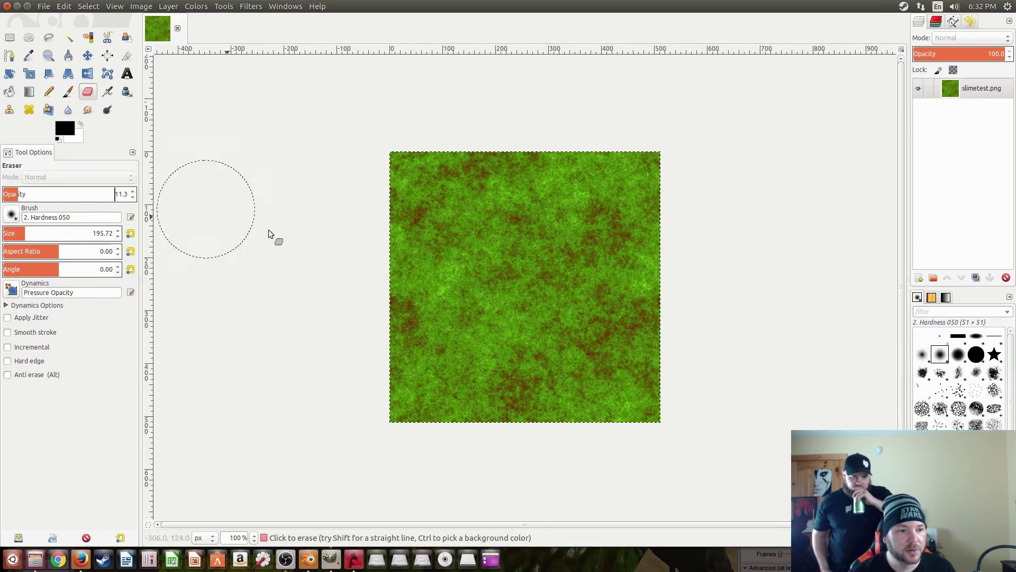
Try erasing a band across the upper part of the texture at 100 opacity and undo the stroke
click(101, 195)
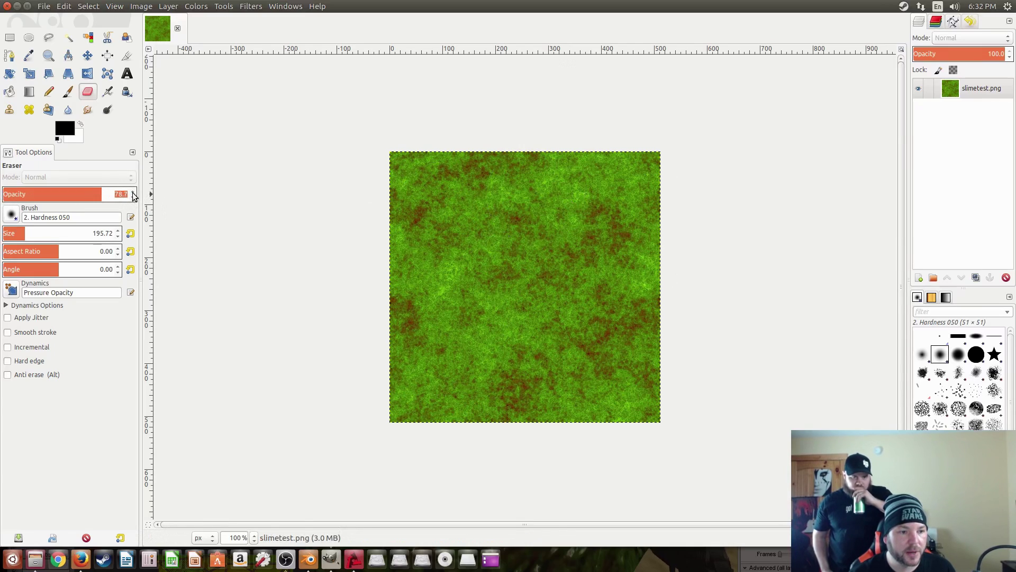
drag(357, 195, 709, 204)
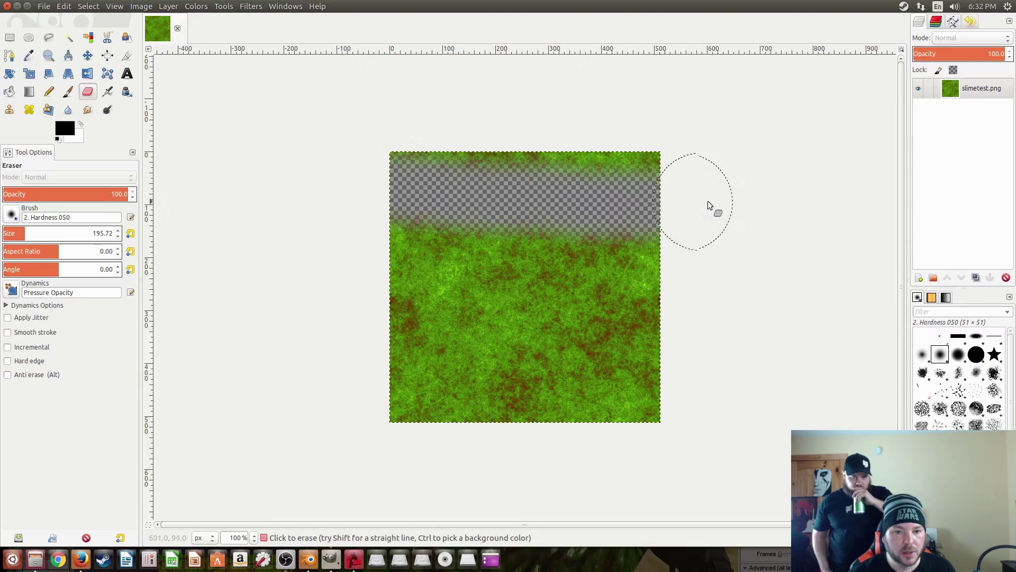
click(64, 7)
click(69, 18)
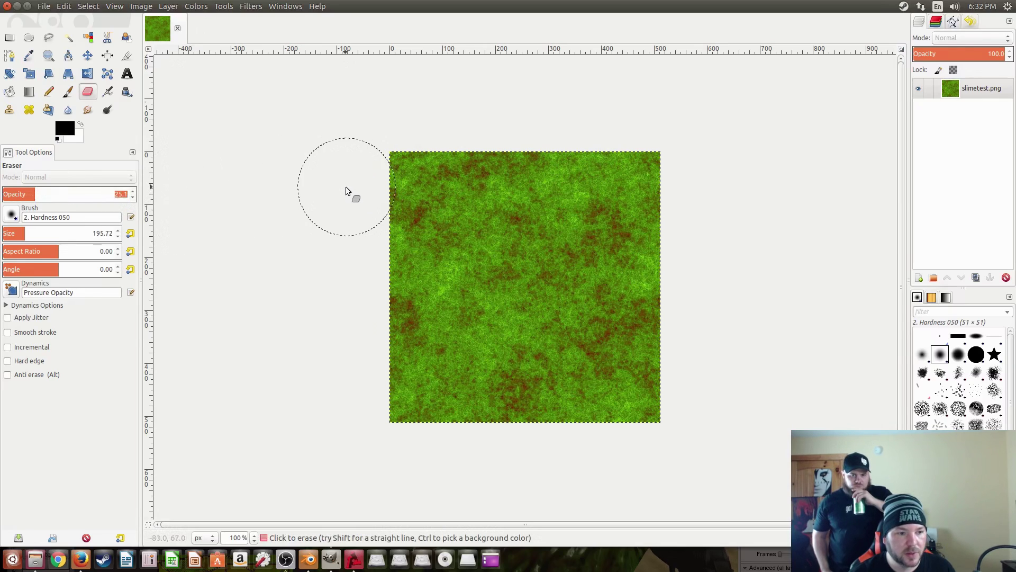
Erase over the whole slimetest.png texture at 25.1 opacity to make it semi-transparent and export it to the same file
mouse_move(356, 175)
mouse_down()
mouse_move(724, 186)
mouse_move(692, 267)
mouse_move(356, 390)
mouse_move(358, 420)
mouse_move(767, 295)
mouse_up()
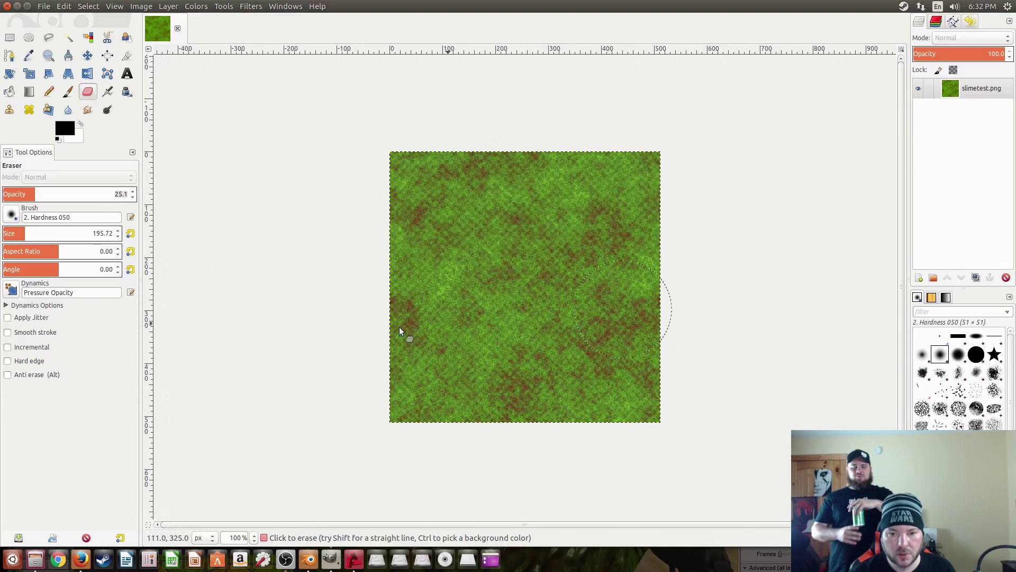
click(44, 6)
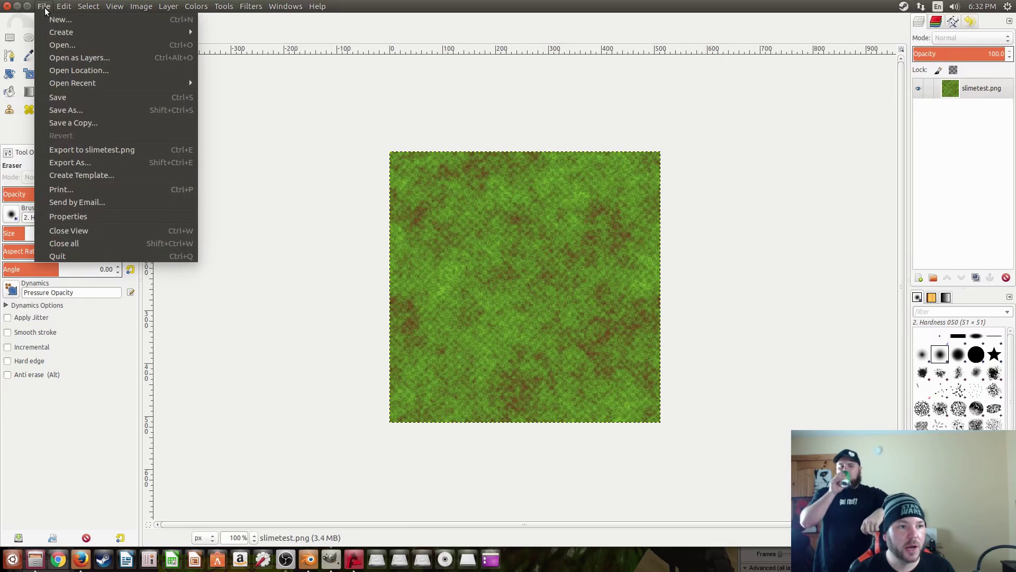
click(74, 153)
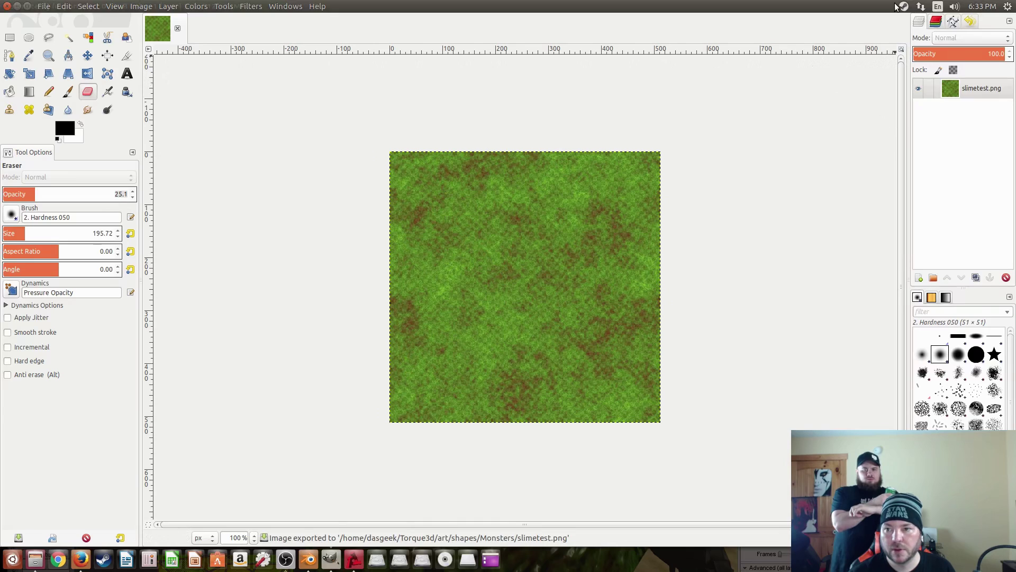
Switch back to the Torque 3D editor and restore its full-size window with the slimetest material settings
double_click(873, 11)
drag(707, 54, 433, 321)
click(689, 241)
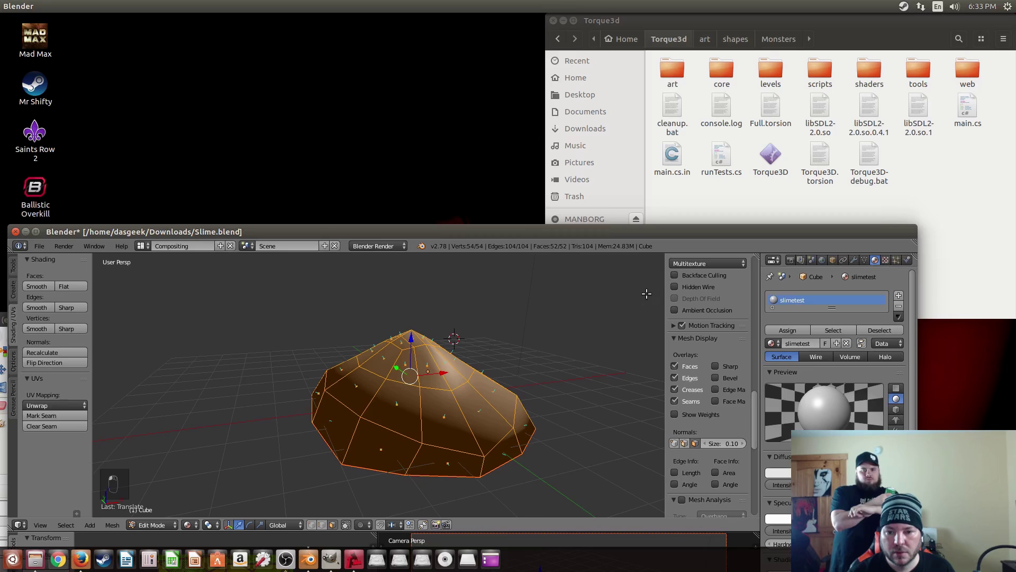
click(354, 562)
drag(561, 284, 505, 6)
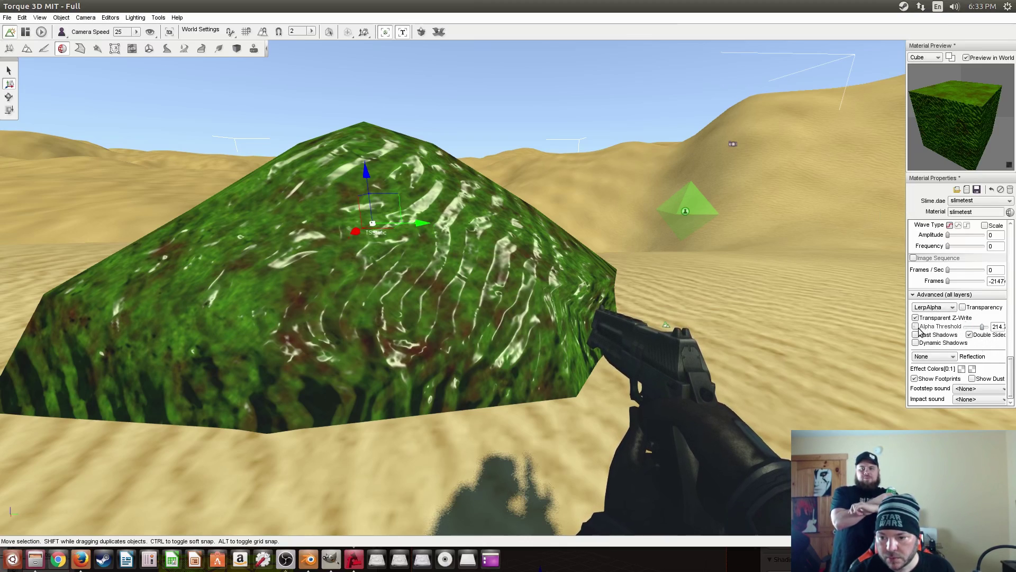
Turn on Alpha Threshold at about 120 and Transparency for slimetest, and turn off Transparent Z-Write
drag(972, 328, 966, 330)
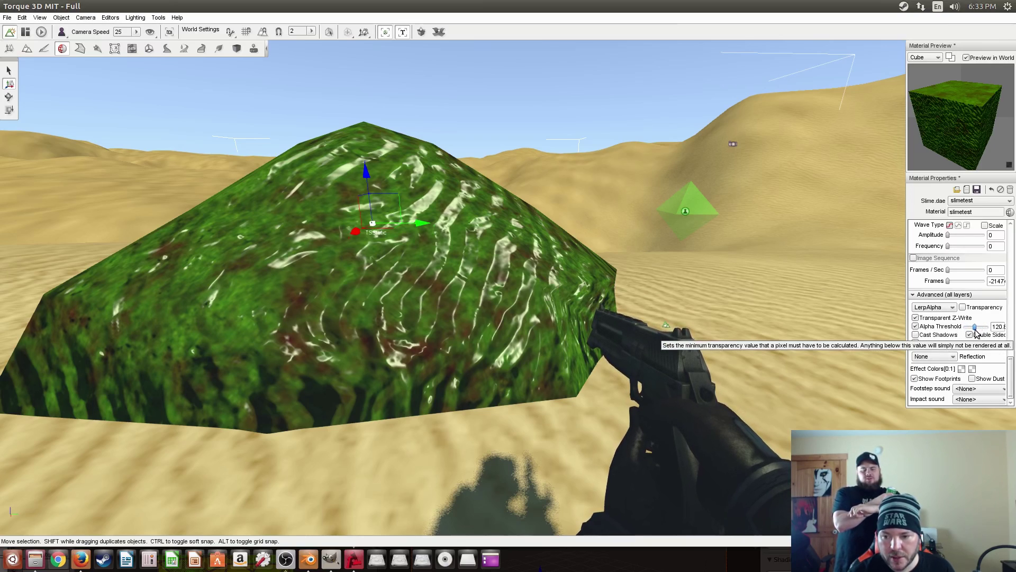
click(962, 307)
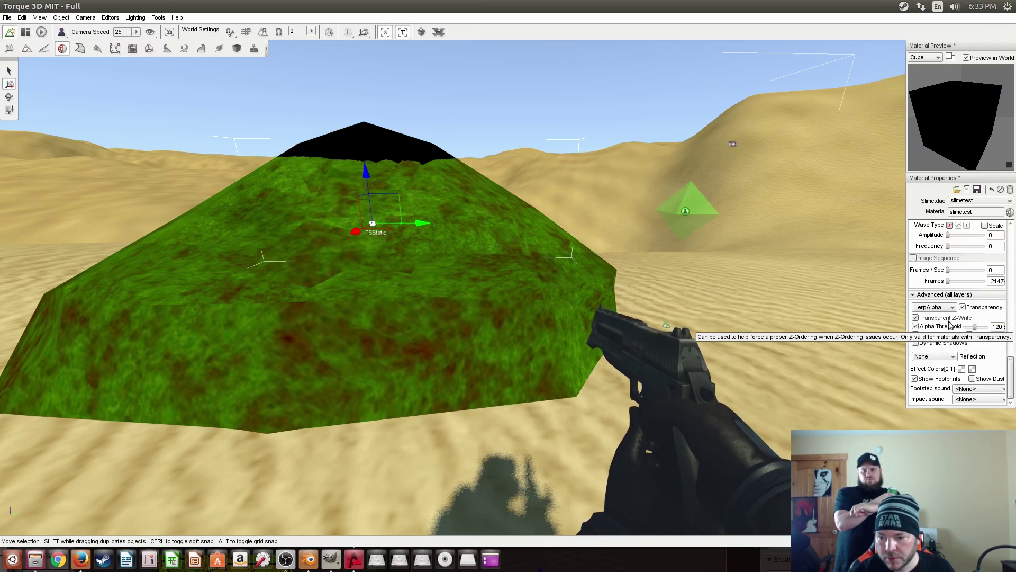
click(916, 318)
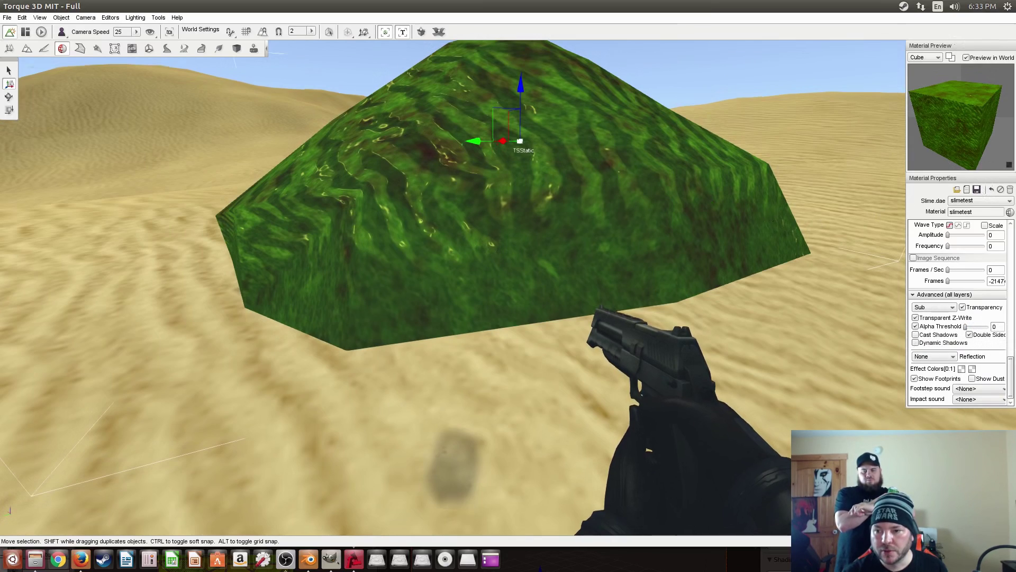
Use Sub blending with Transparent Z-Write on slimetest, set an image sequence of 34.38 frames at 8.906 frames per second, and view the slime
mouse_move(902, 246)
right_down()
mouse_move(921, 212)
mouse_move(901, 246)
right_up()
key(a)
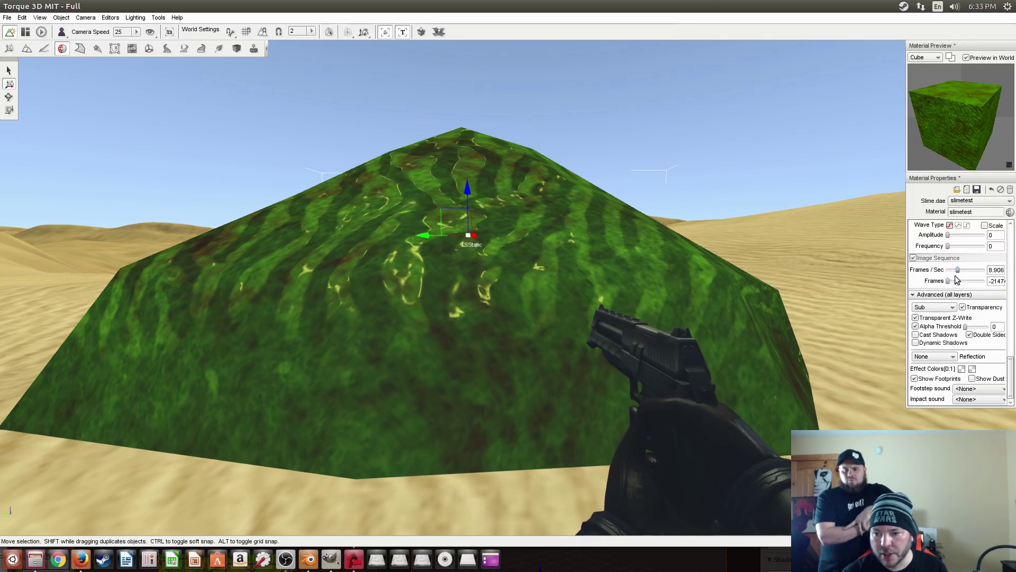
click(959, 280)
mouse_move(598, 258)
right_down()
mouse_move(551, 258)
mouse_move(609, 257)
mouse_move(598, 258)
right_up()
key(a)
key(s)
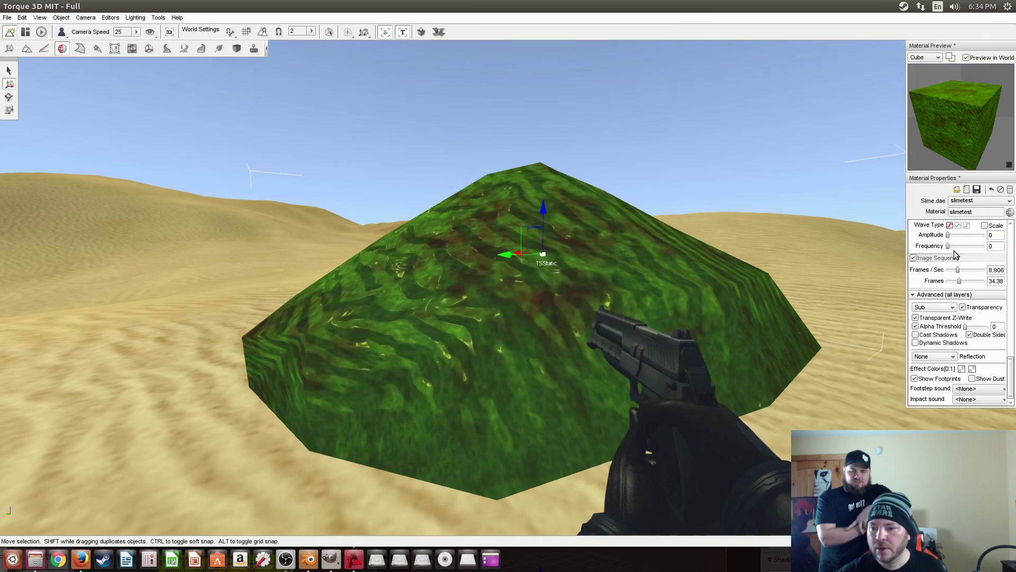
Set slimetest's second wave type with amplitude 0.297 and frequency 2.031, and its image sequence to 100 frames at 2.812 frames per second
click(913, 257)
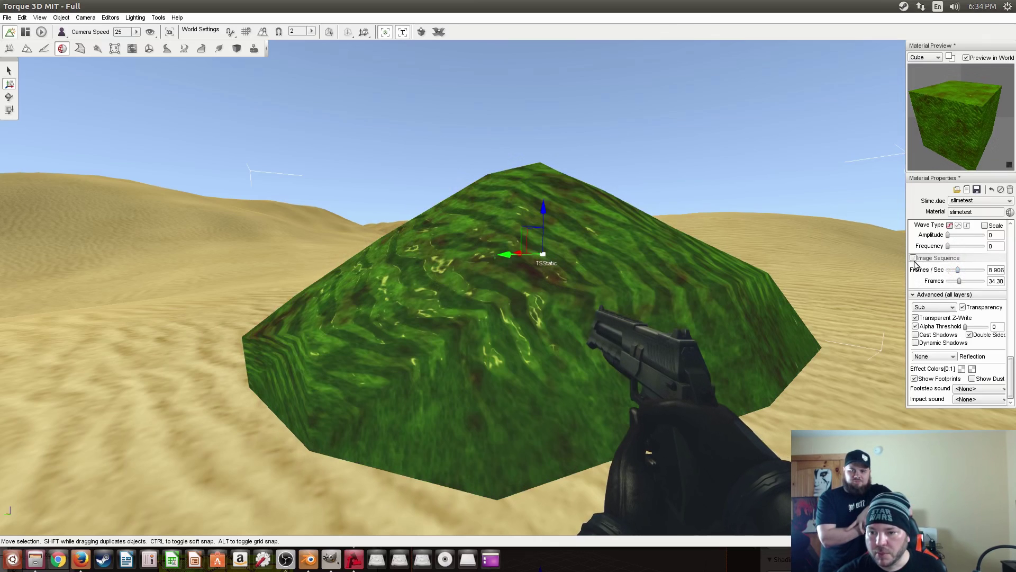
click(959, 226)
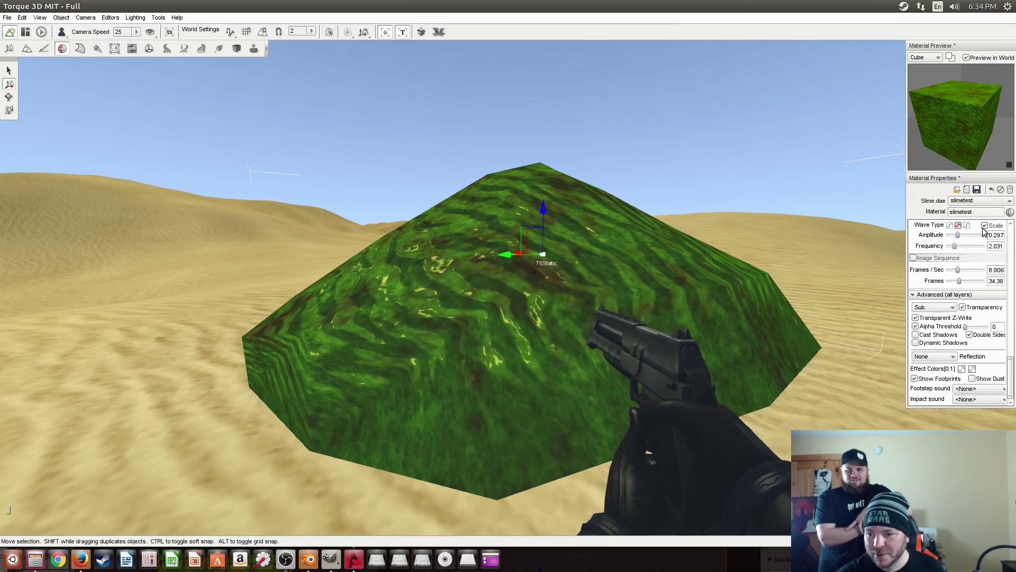
click(914, 259)
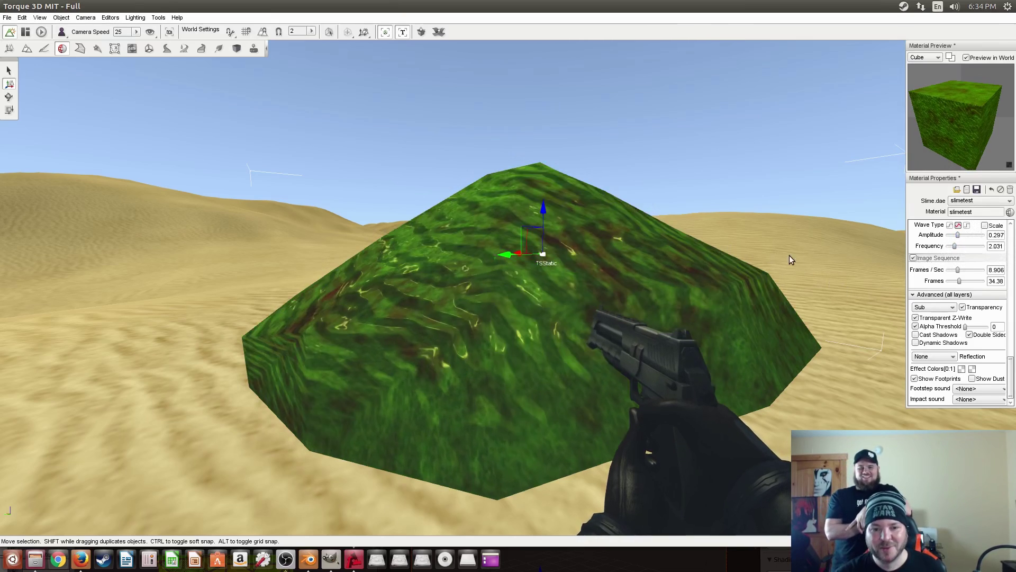
mouse_move(955, 272)
mouse_down()
mouse_move(983, 274)
mouse_move(952, 271)
mouse_up()
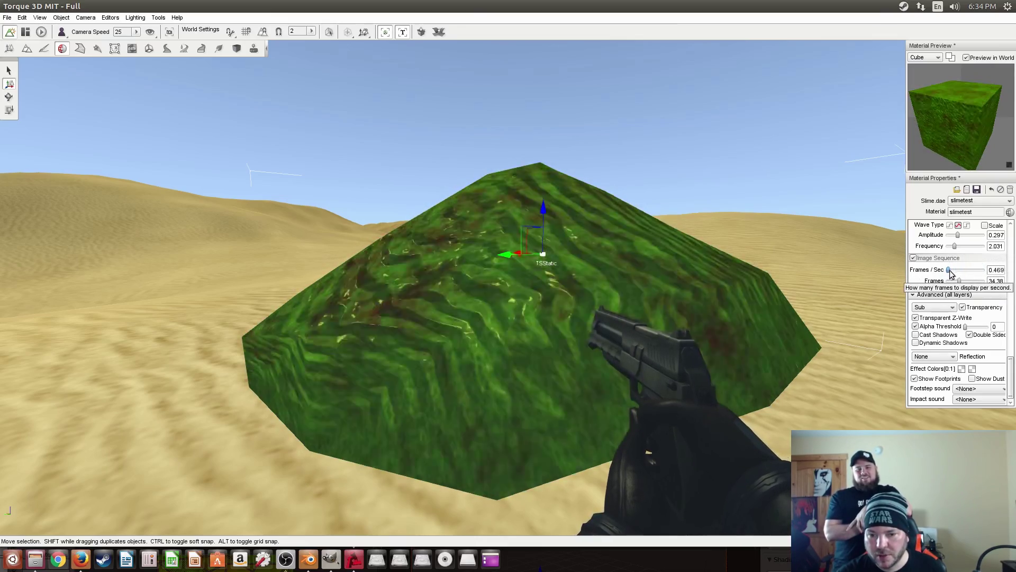
drag(958, 281, 983, 284)
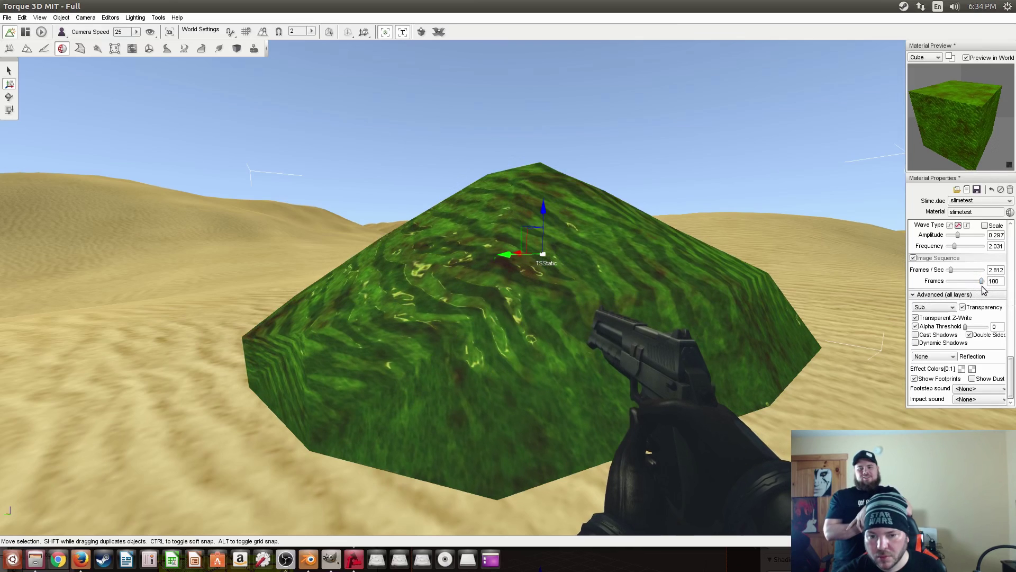
Set slimetest's image sequence speed to 8.438 frames per second and view the slime from another side
click(955, 272)
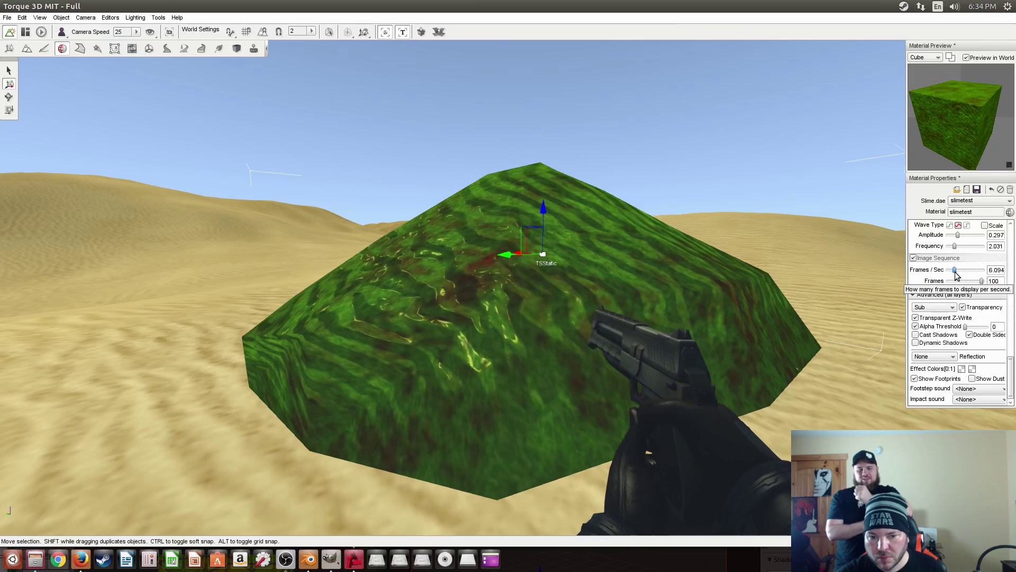
drag(956, 270, 958, 272)
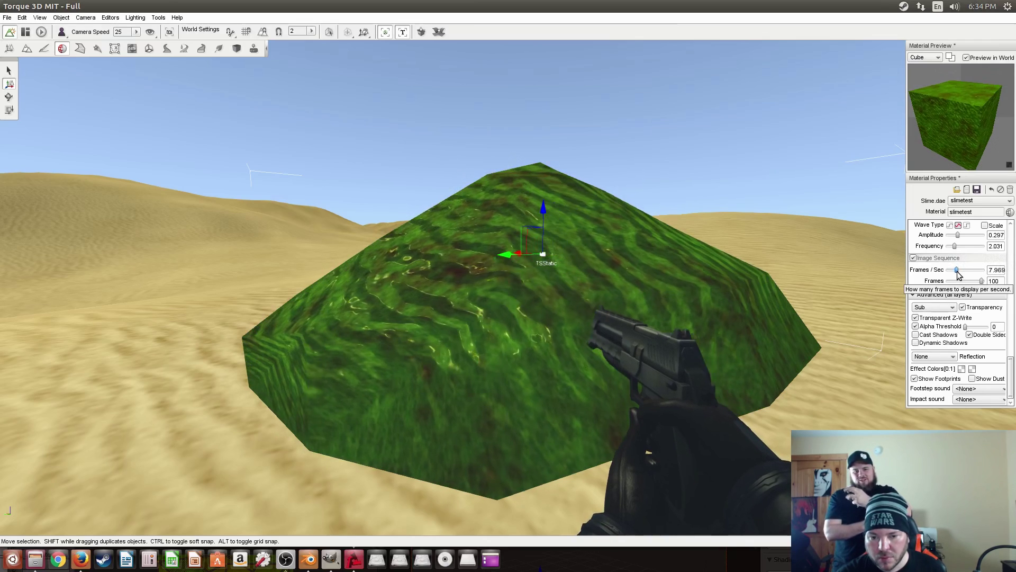
mouse_move(801, 268)
right_down()
mouse_move(645, 250)
mouse_move(671, 265)
mouse_move(576, 266)
mouse_move(650, 266)
mouse_move(612, 267)
right_up()
key(s)
key(w)
key(s)
key(w)
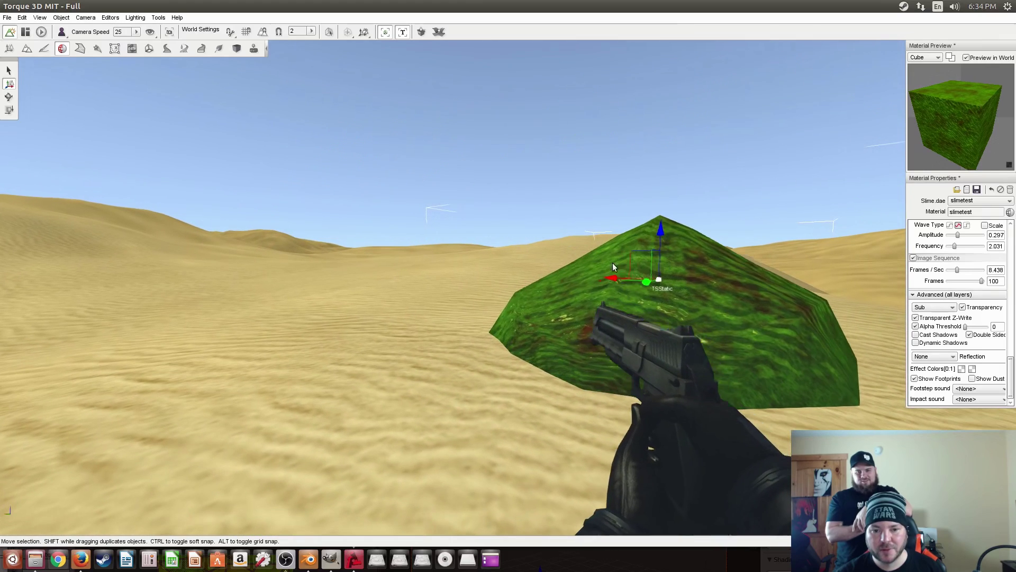
Save the level and examine the slime from several sides
click(7, 19)
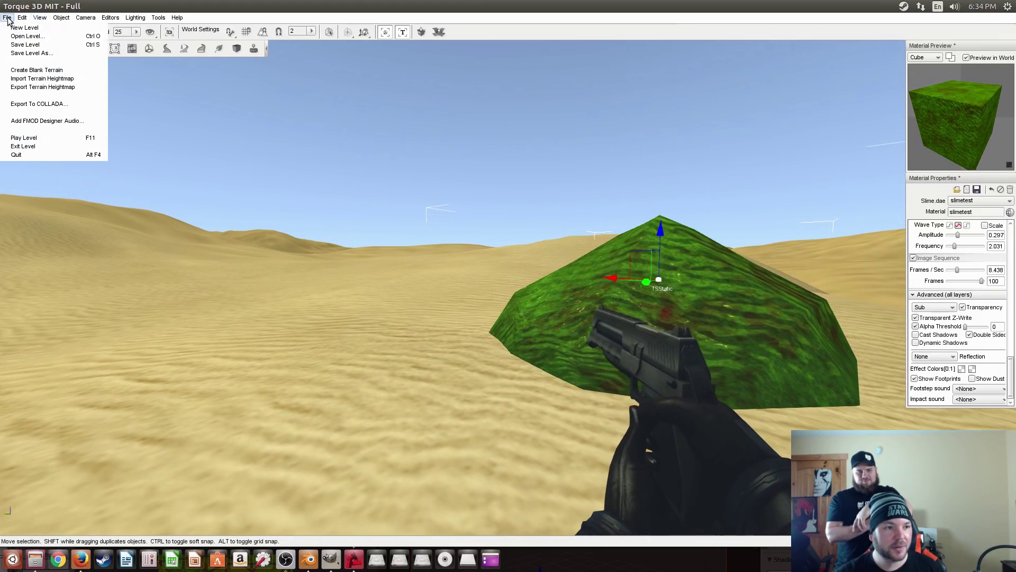
click(31, 45)
right_drag(159, 142, 236, 145)
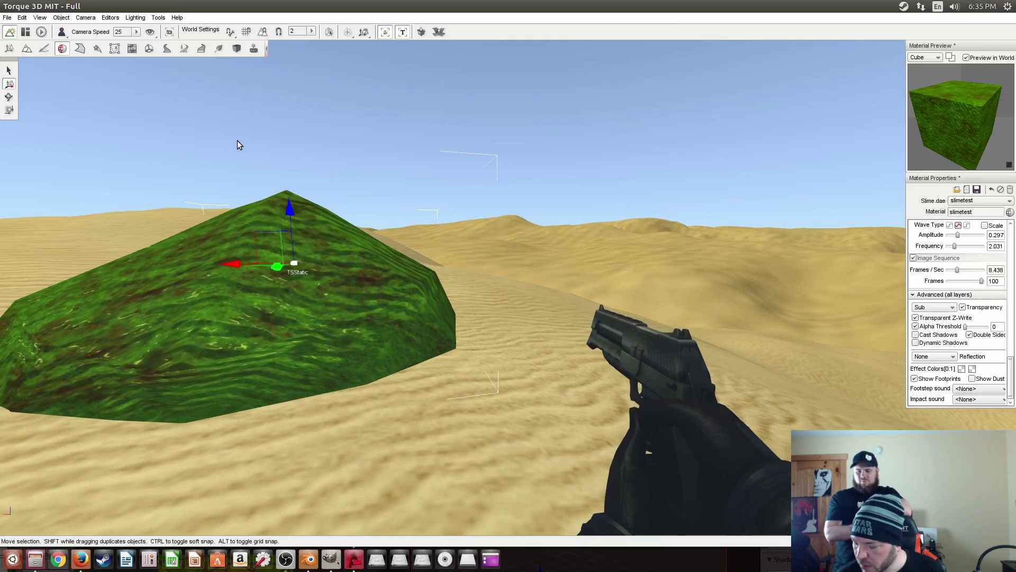
key(s)
mouse_move(412, 66)
right_down()
mouse_move(318, 67)
mouse_move(418, 65)
right_up()
key(w)
key(s)
key(a)
key(s)
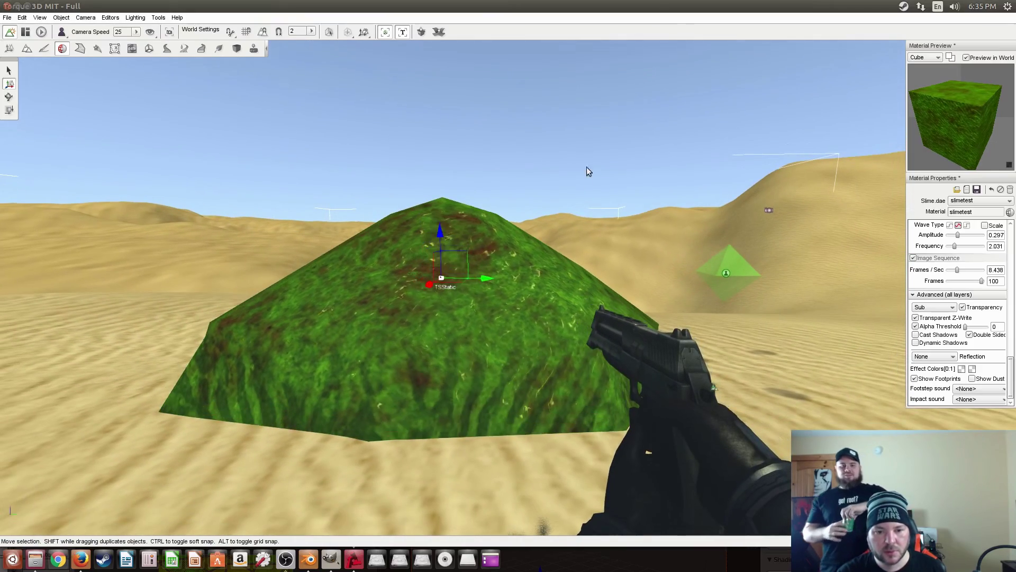
click(331, 558)
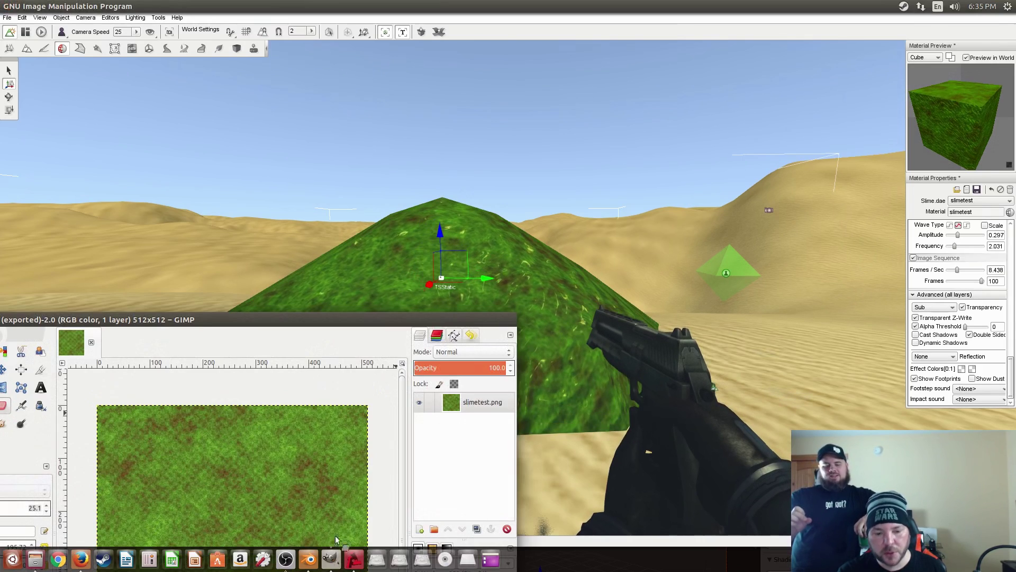
double_click(456, 320)
double_click(827, 7)
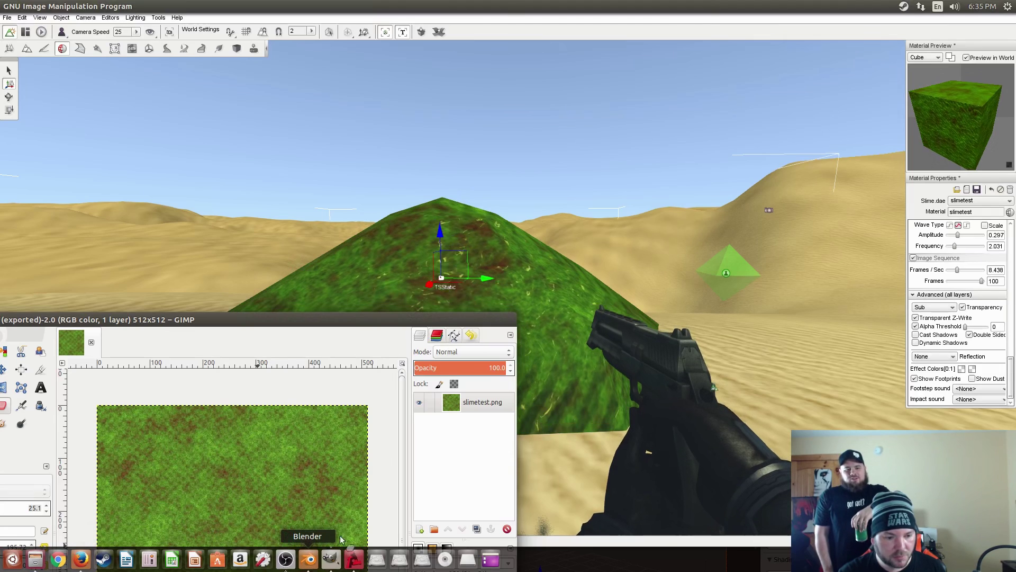
click(512, 293)
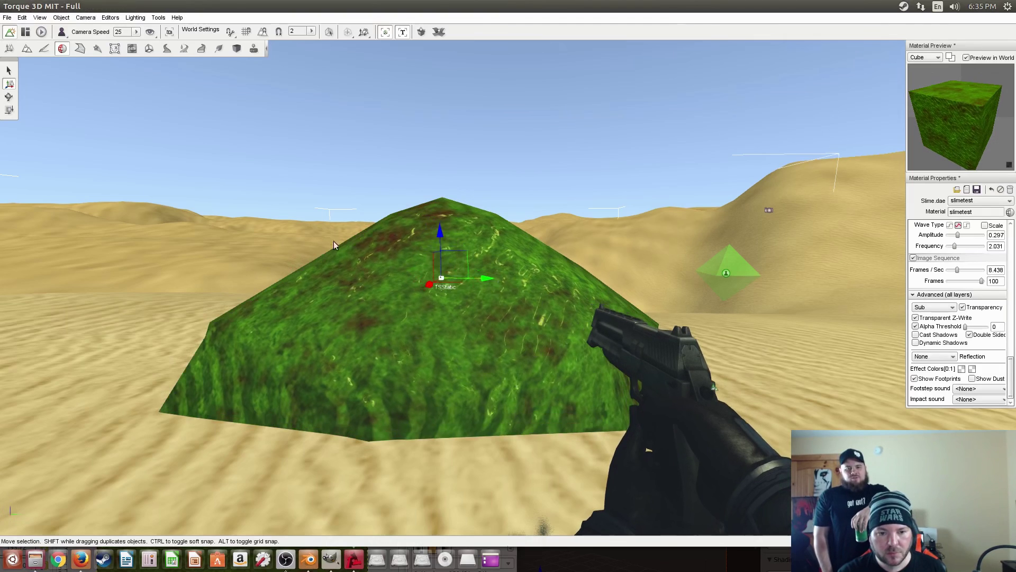
Scale the slime's TSStatic object to 0.5 0.5 0.5 in the object editor and view it up close
click(9, 48)
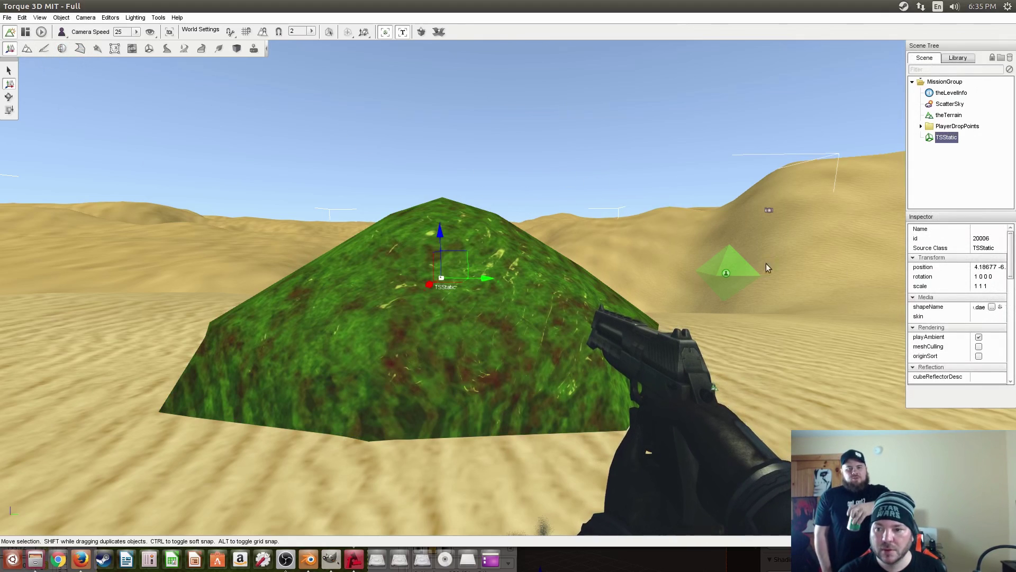
click(957, 286)
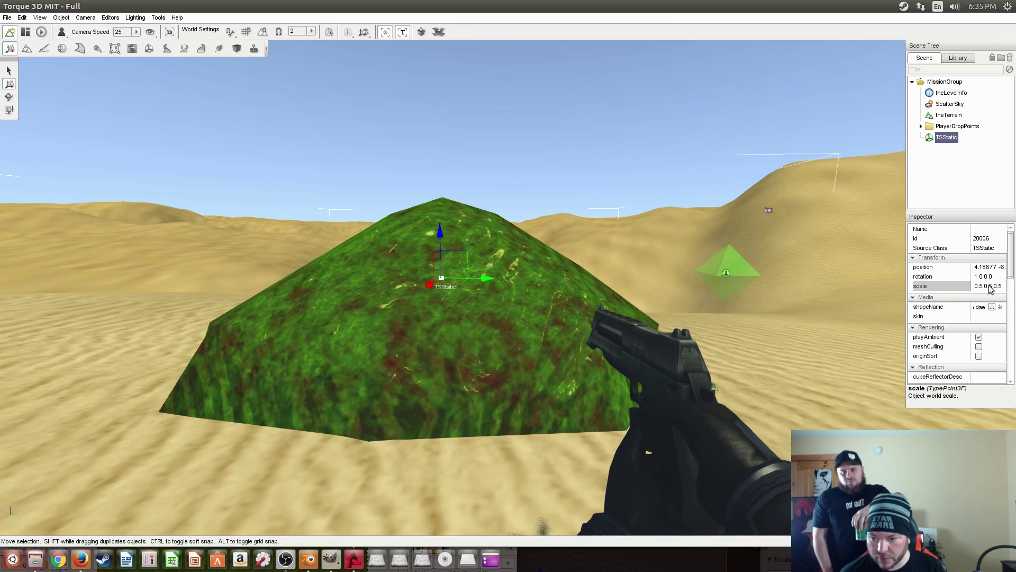
click(982, 277)
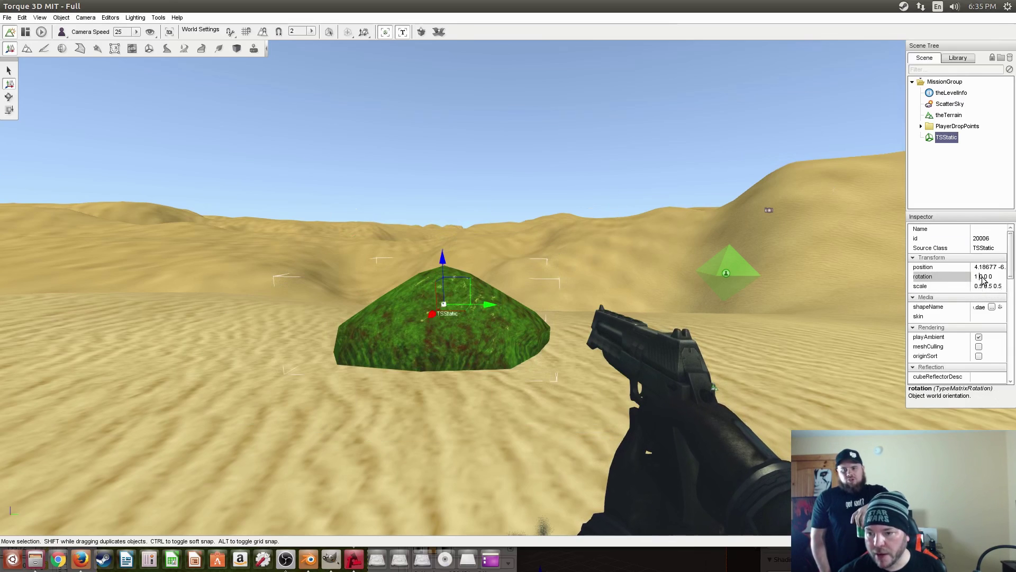
right_drag(571, 319, 490, 345)
key(s)
key(w)
right_drag(350, 267, 430, 271)
key(s)
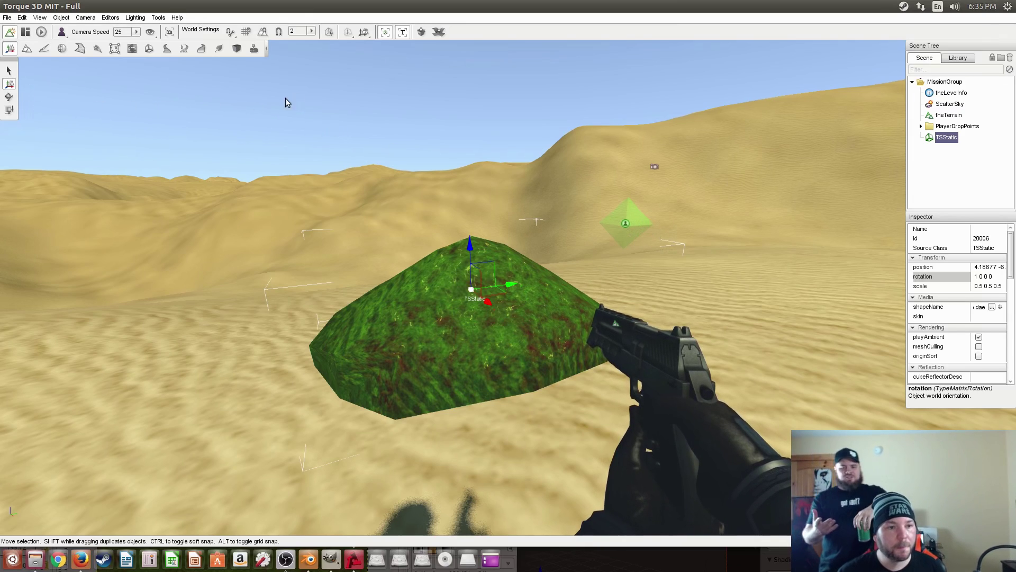
Set slimetest's image sequence to 98.44 frames at 9.844 frames per second in the material editor and save the material
click(62, 49)
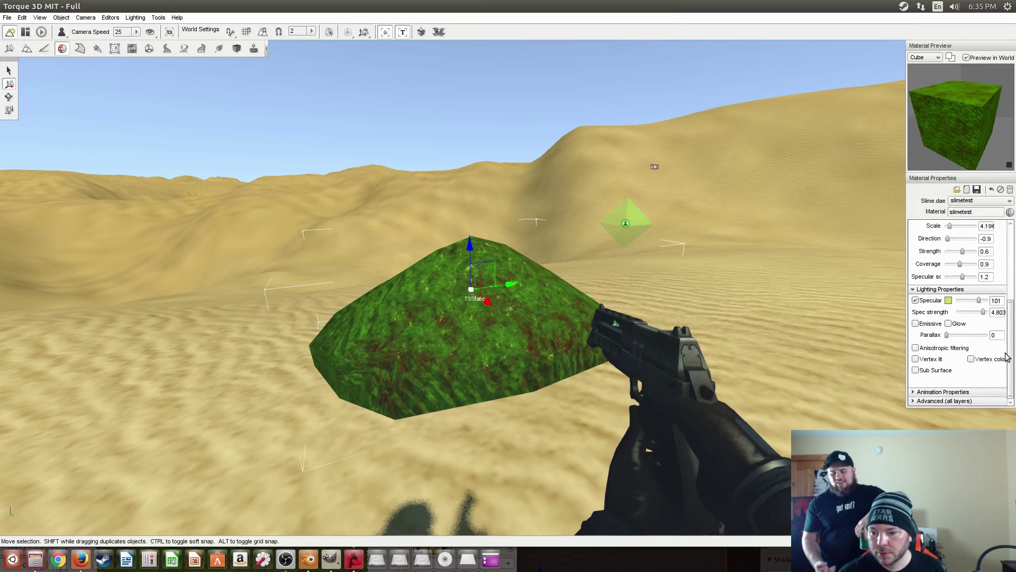
click(919, 402)
scroll(973, 359, down, 3)
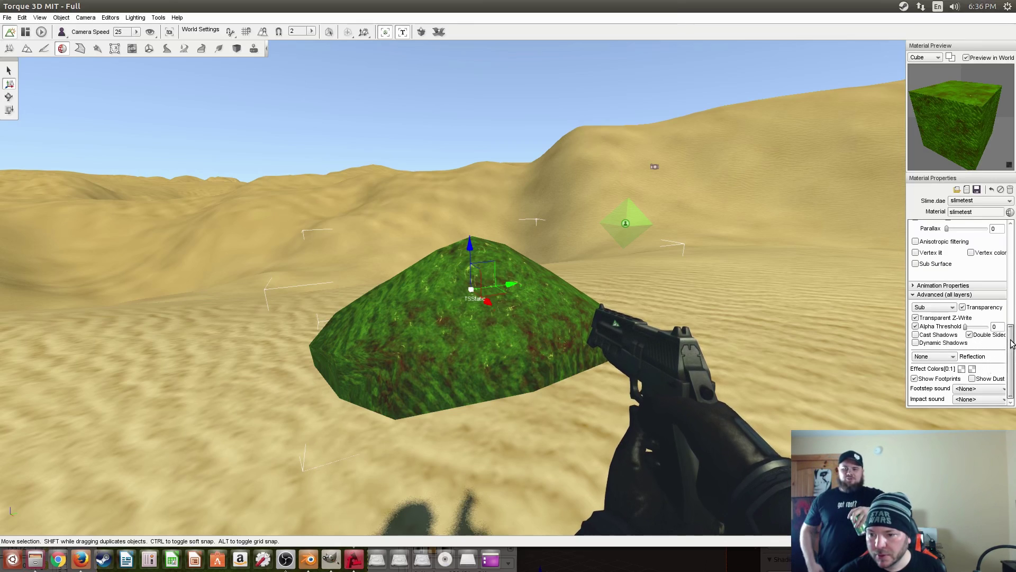
scroll(1011, 344, up, 6)
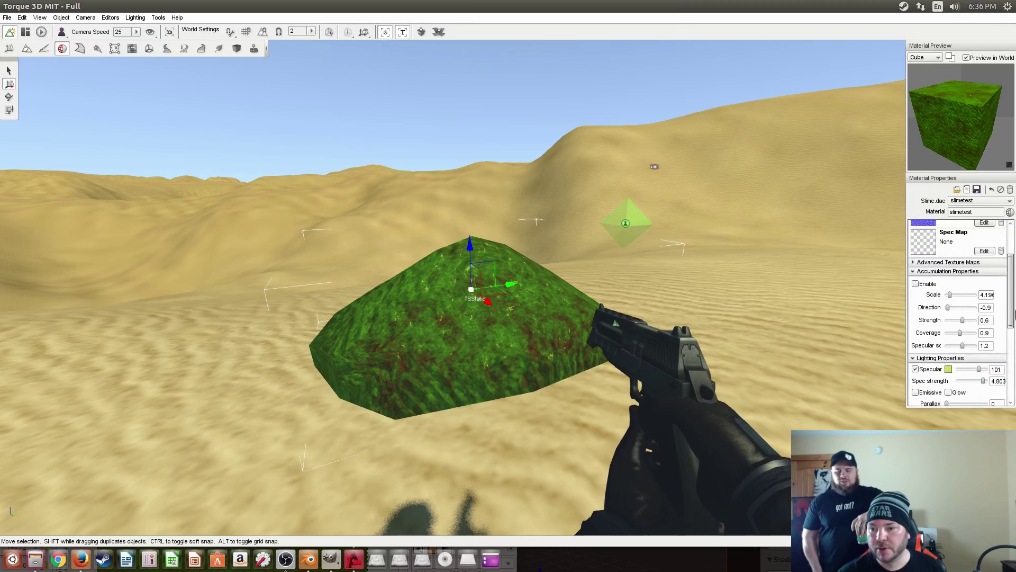
drag(1014, 314, 1012, 393)
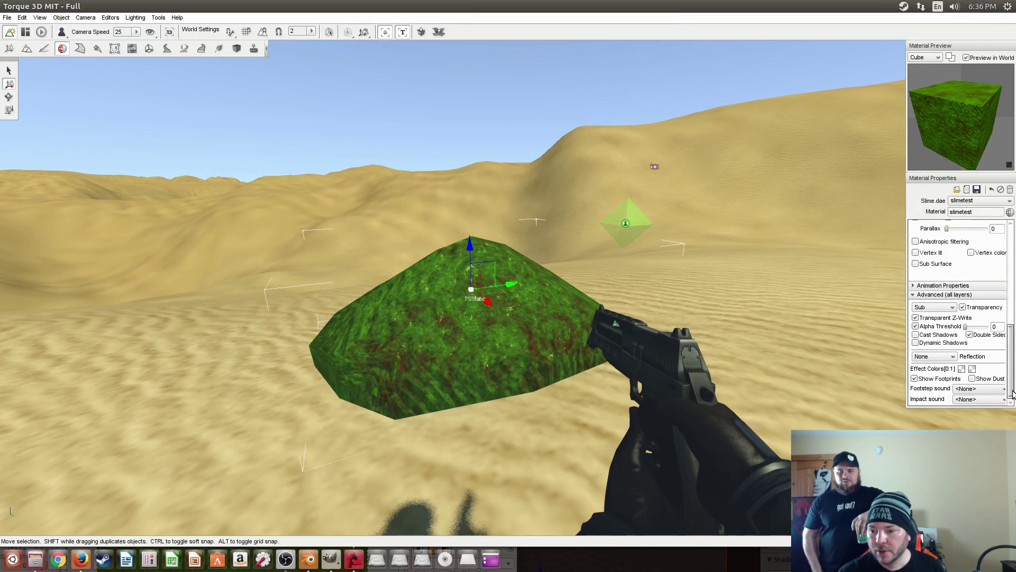
click(914, 286)
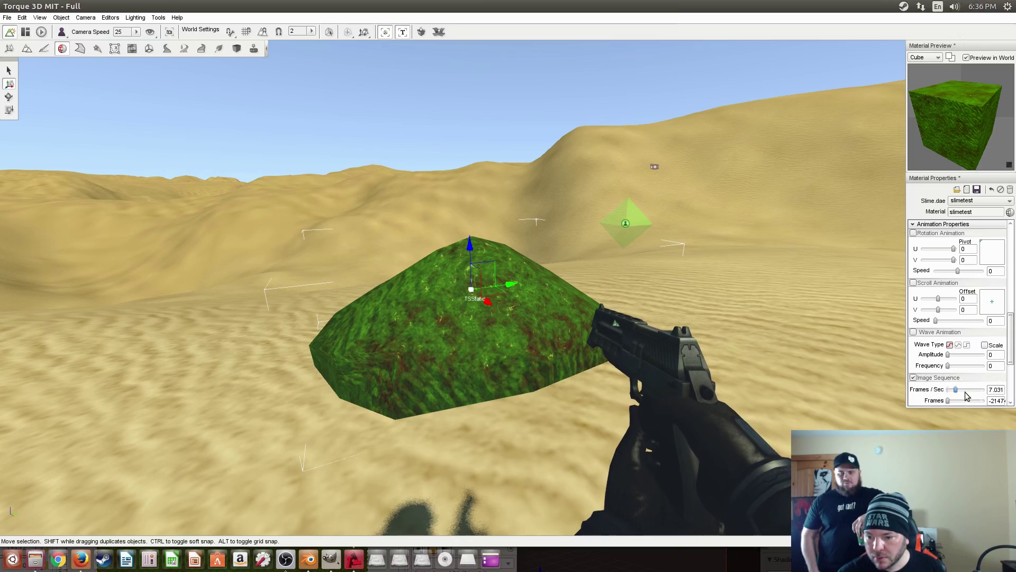
drag(948, 400, 958, 390)
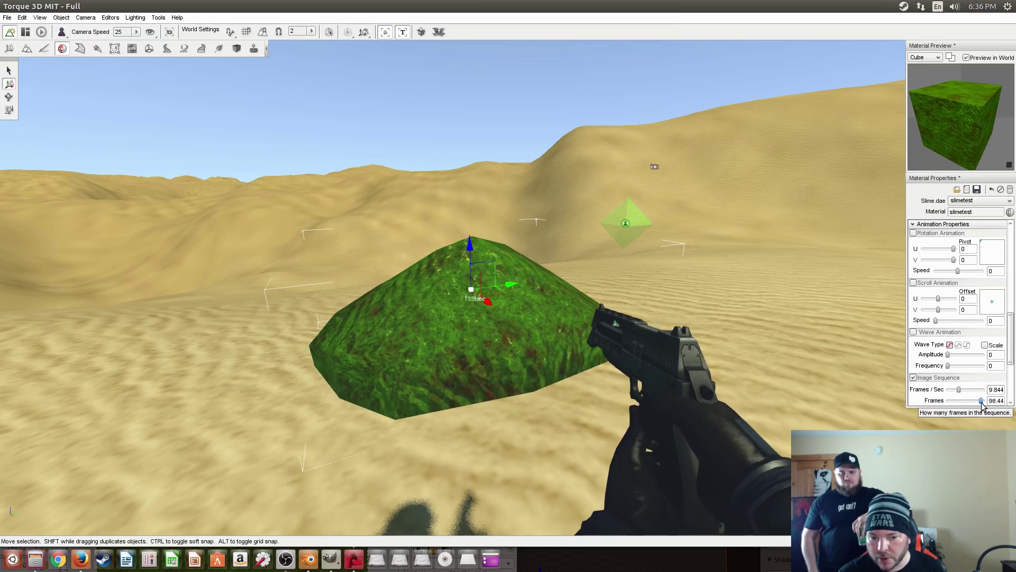
drag(959, 400, 981, 401)
click(977, 189)
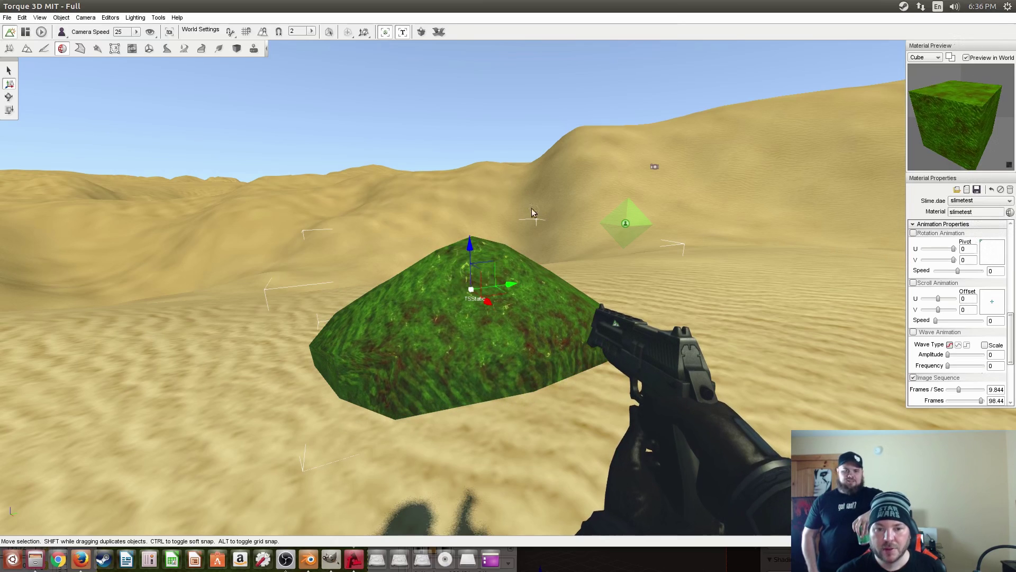
Return to the object editor and examine the slime from several sides and distances, firing a few pistol shots
click(10, 50)
right_drag(262, 196, 233, 196)
key(s)
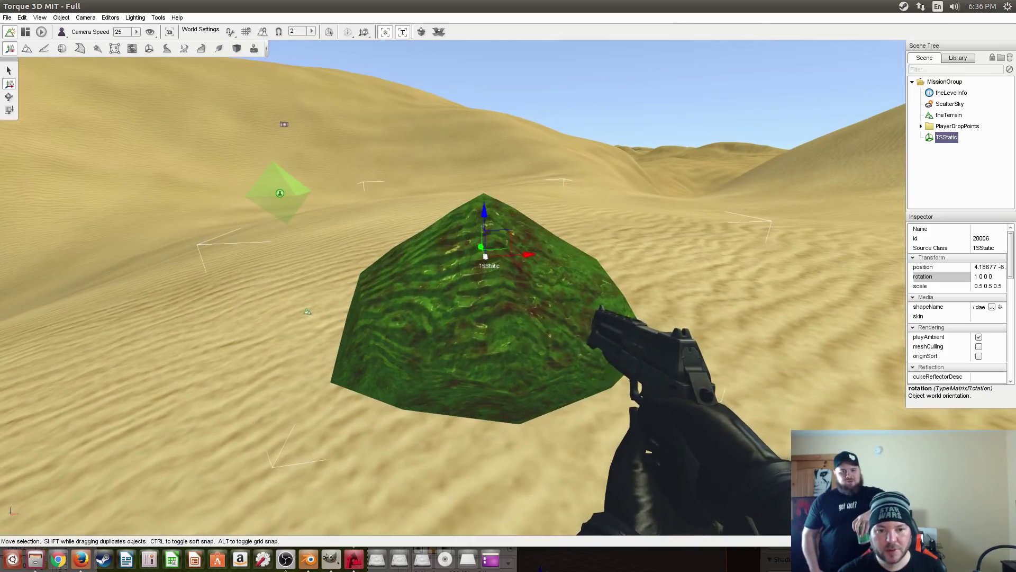
click(233, 195)
click(233, 196)
key(s)
click(233, 195)
click(233, 196)
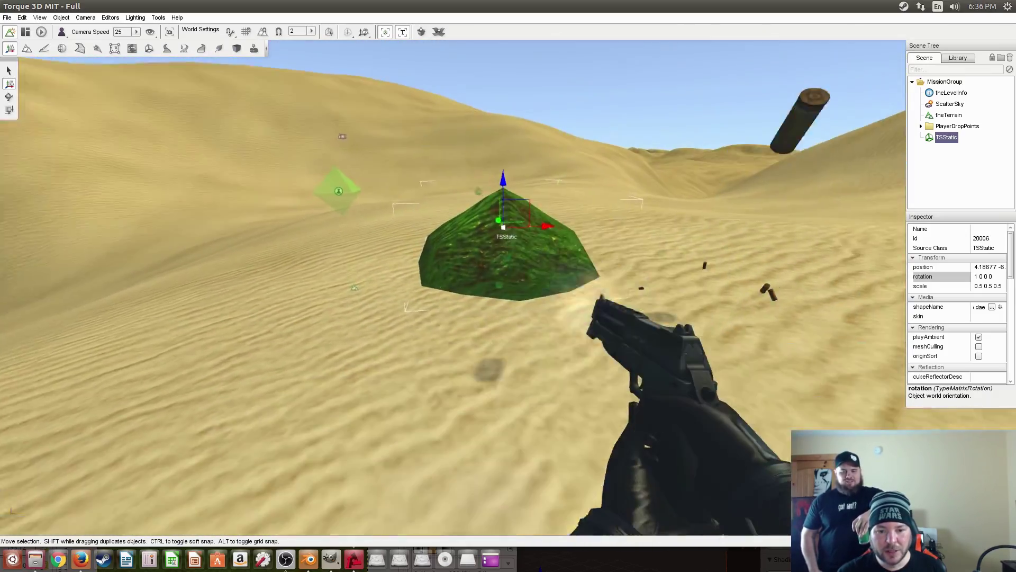
right_drag(233, 196, 225, 154)
click(338, 211)
right_drag(312, 158, 270, 196)
key(d)
key(d)
click(280, 196)
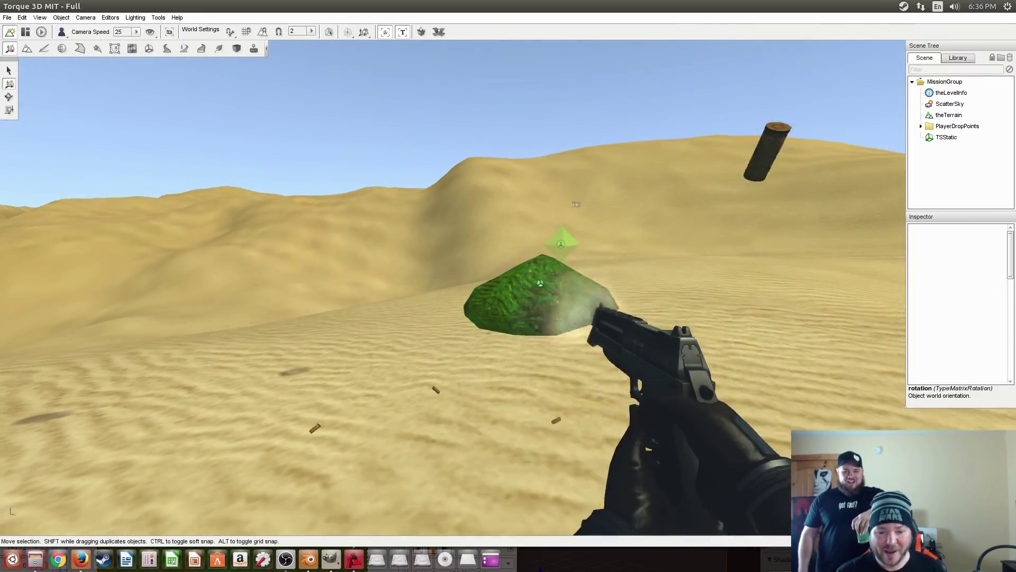
key(s)
right_drag(280, 196, 179, 171)
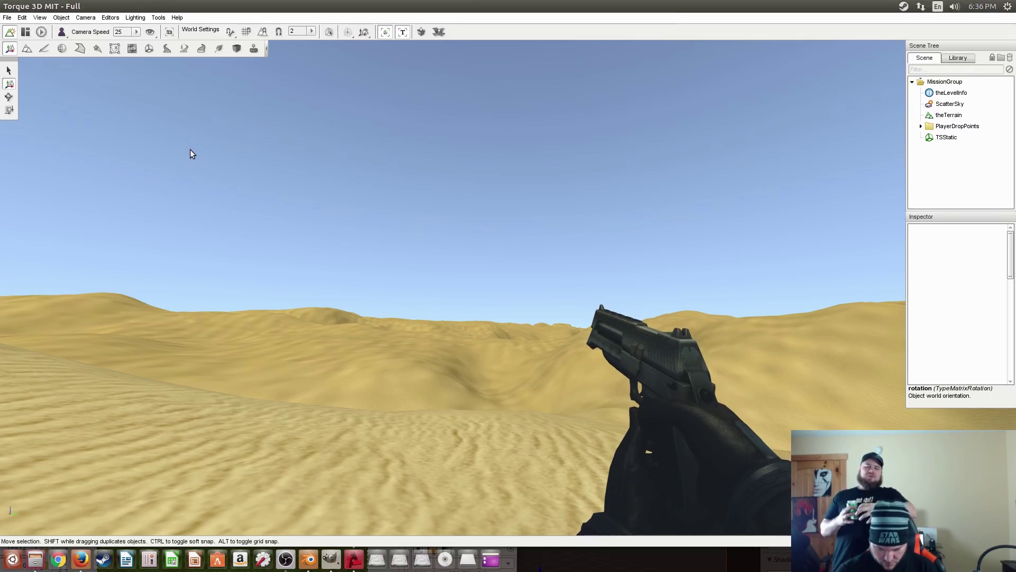
Play the level, select the Lurker and fire at the slime from different distances
key(F11)
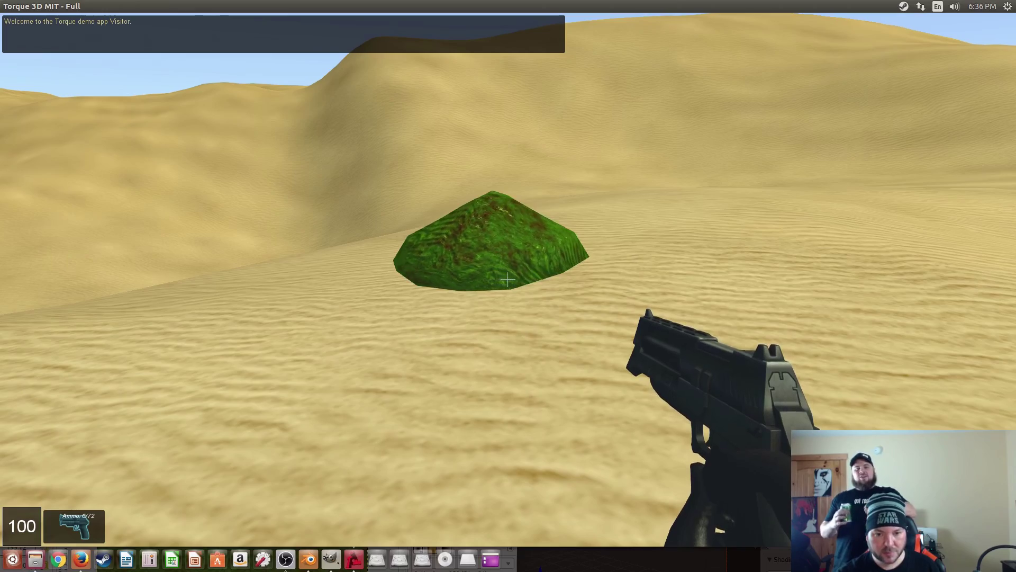
key(2)
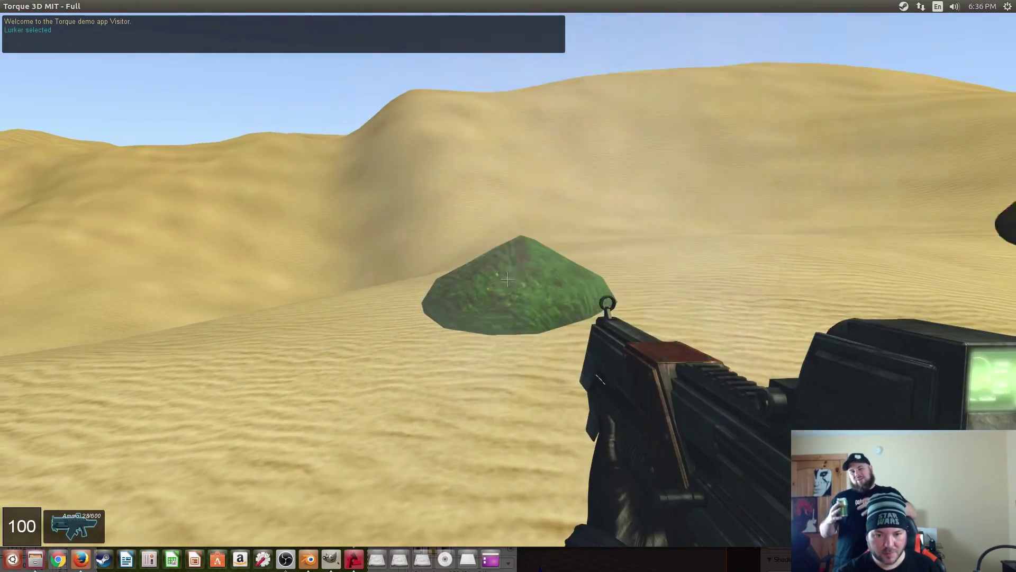
click(507, 279)
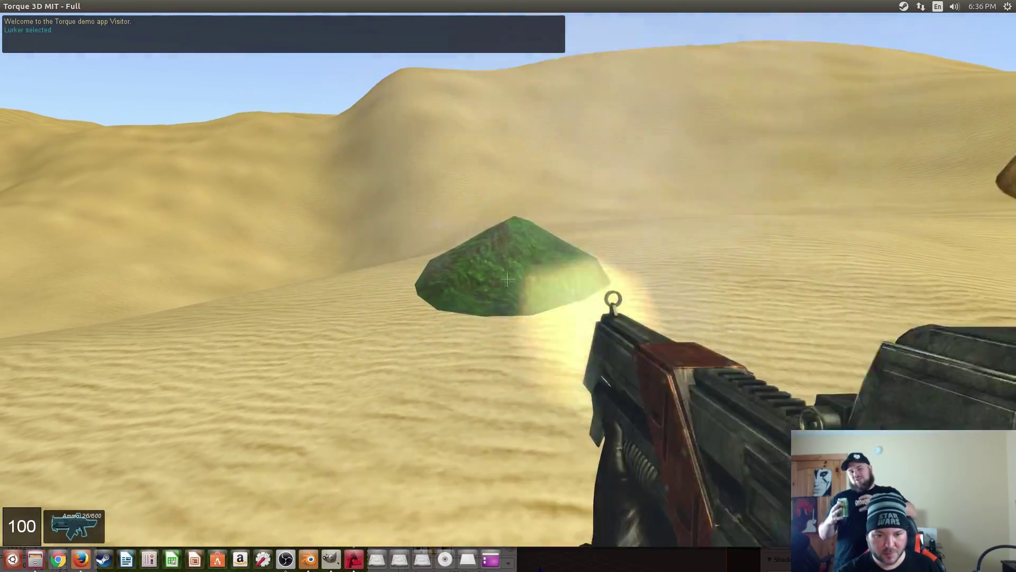
key(w)
key(s)
click(507, 279)
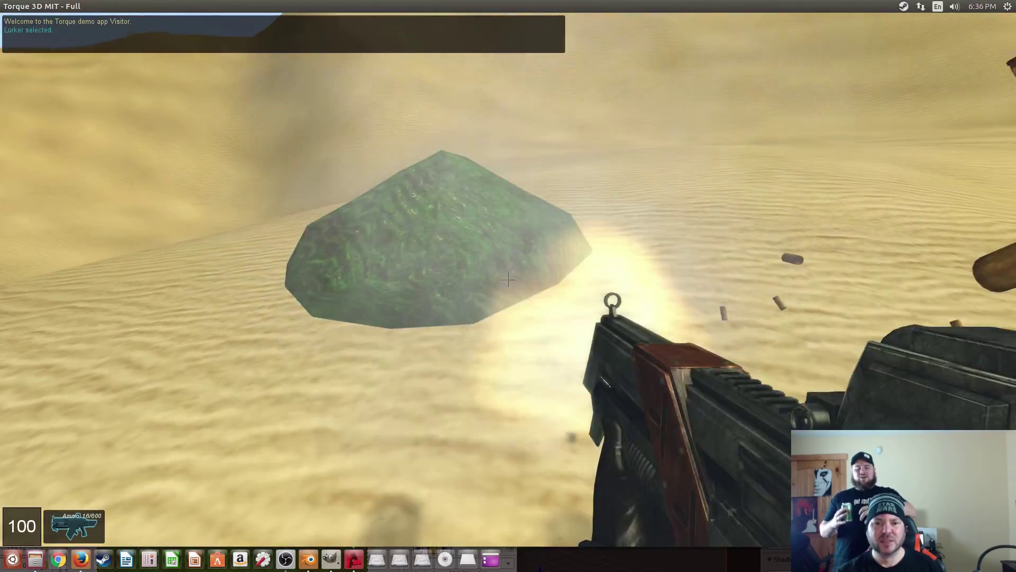
Select the Deployable Turret and place two turrets on the sand around the slime
key(s)
key(1)
scroll(508, 279, up, 1)
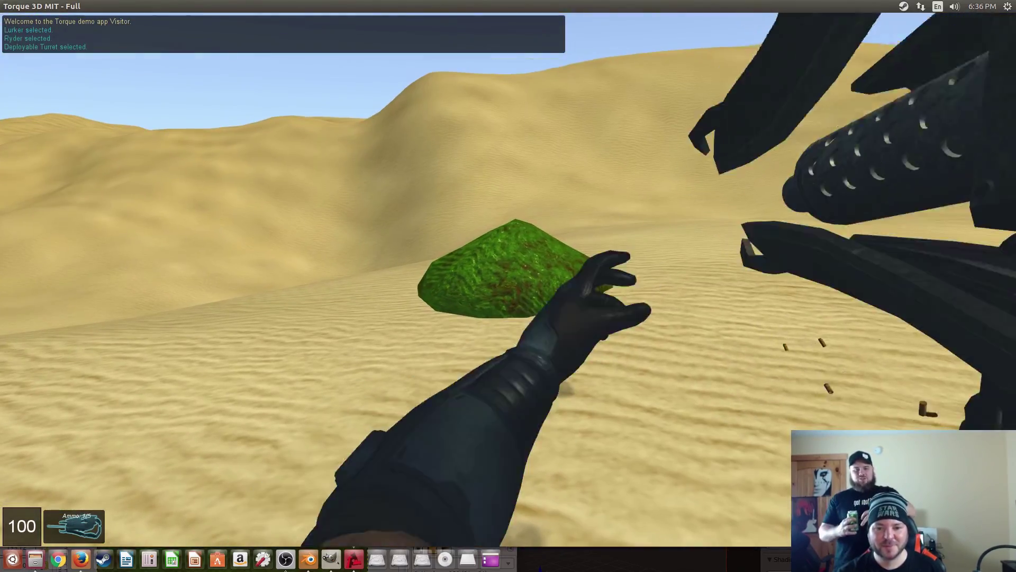
key(s)
click(507, 279)
click(507, 279)
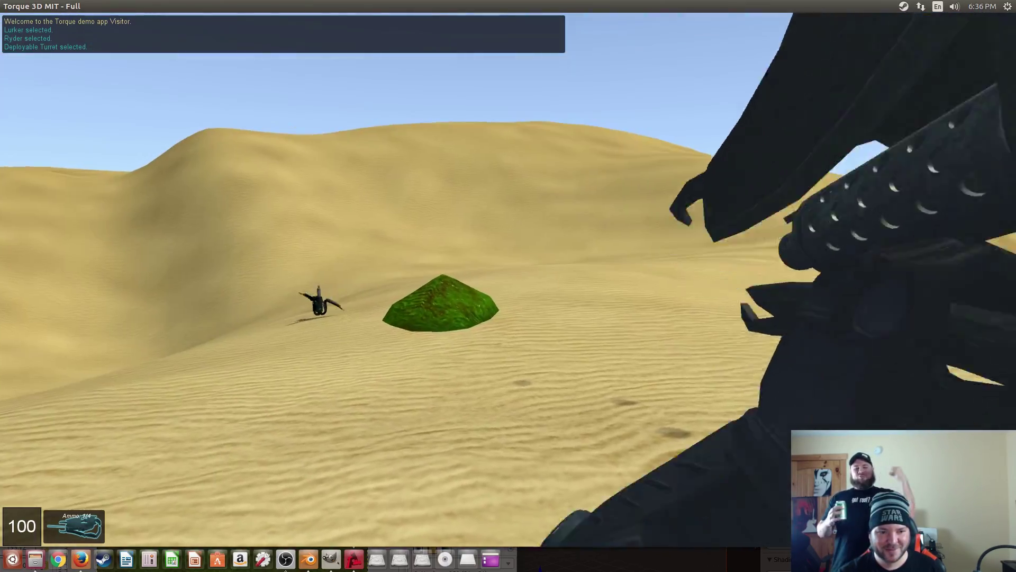
click(507, 279)
Select the Lurker Grenade Launcher and fire a grenade toward the slime
scroll(507, 279, up, 2)
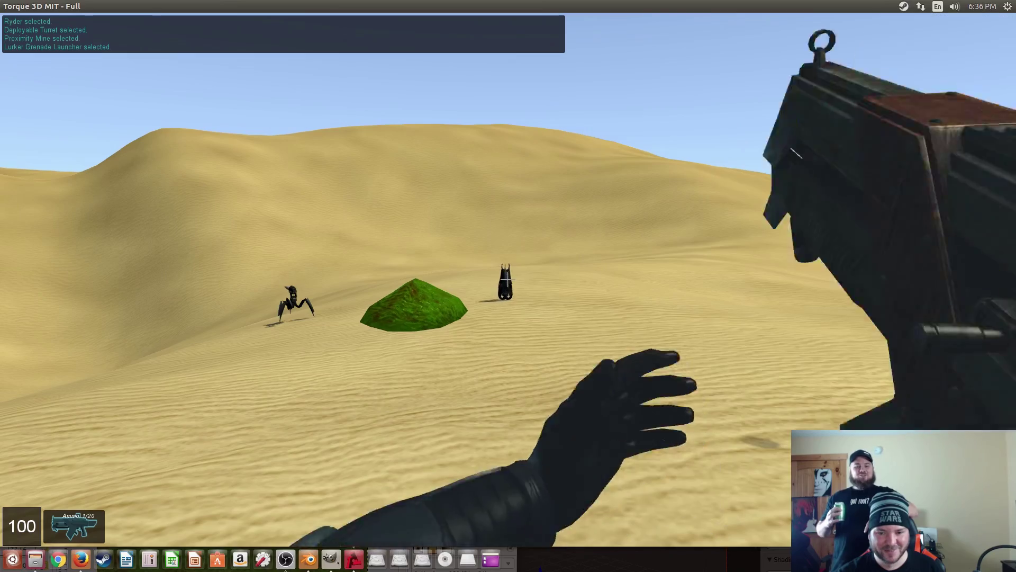
click(507, 279)
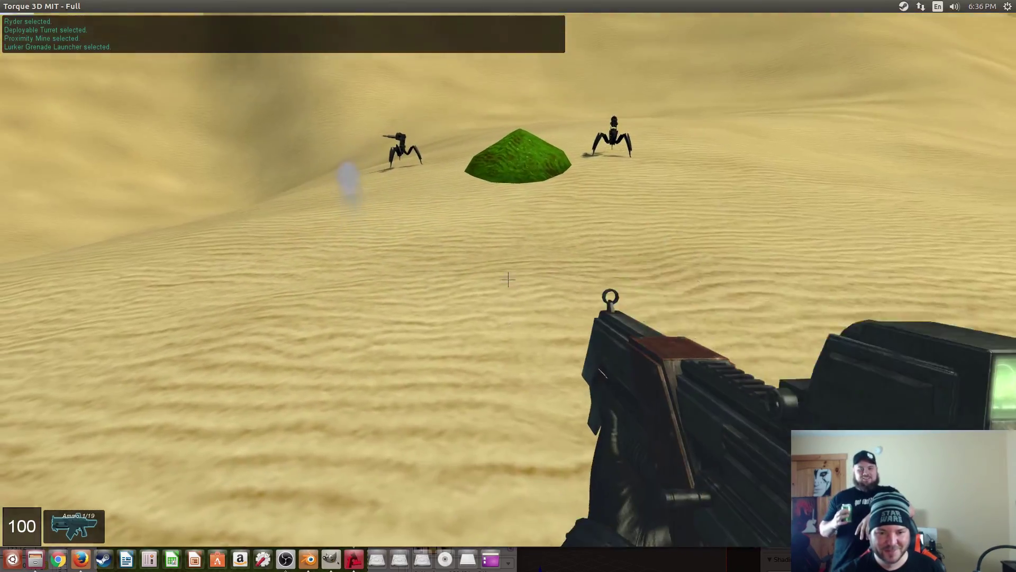
scroll(507, 279, up, 2)
scroll(508, 279, down, 1)
scroll(507, 279, up, 1)
Select the Proximity Mine, throw one near the slime and back away to view the scene
key(5)
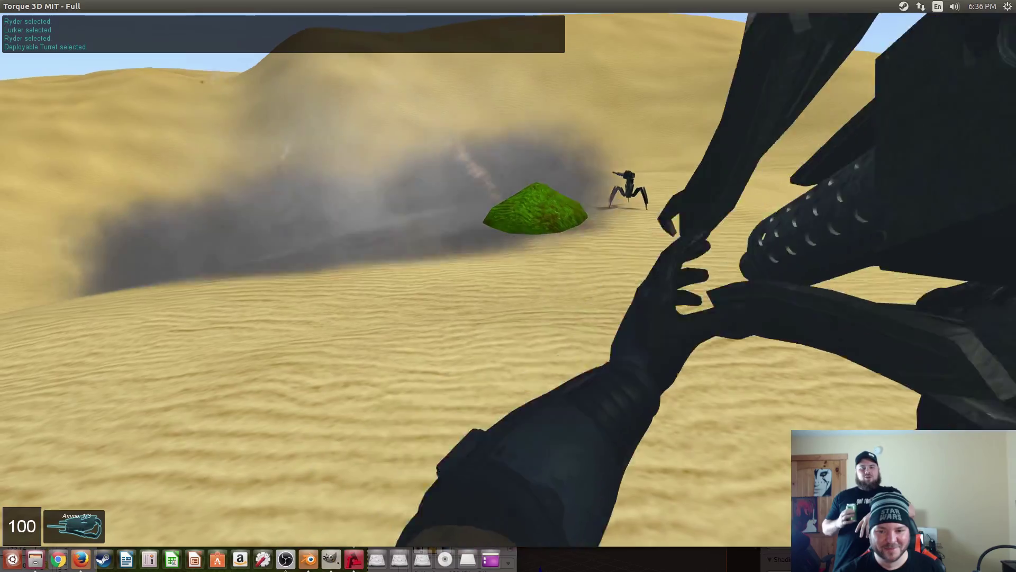
key(4)
key(w)
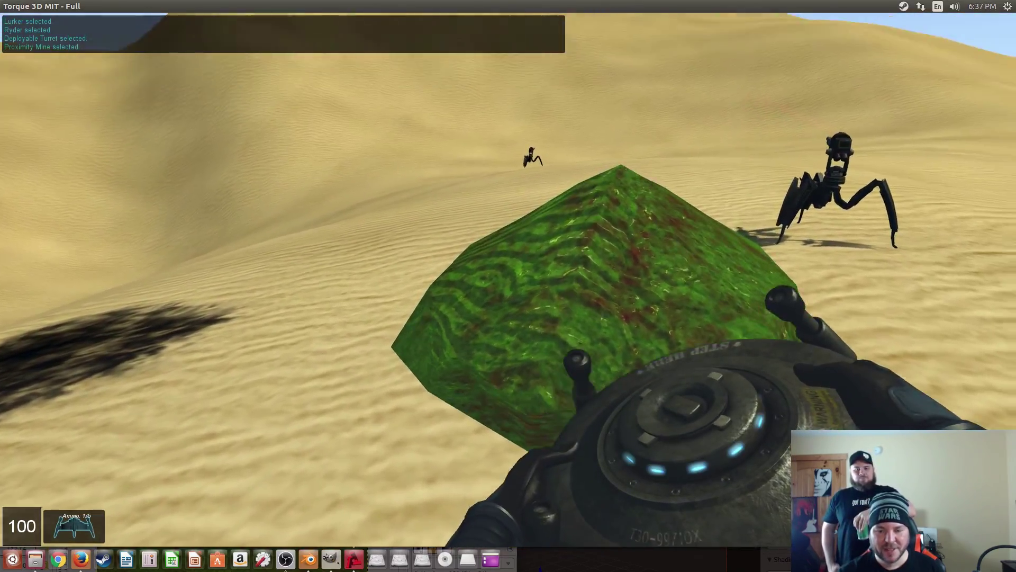
click(507, 279)
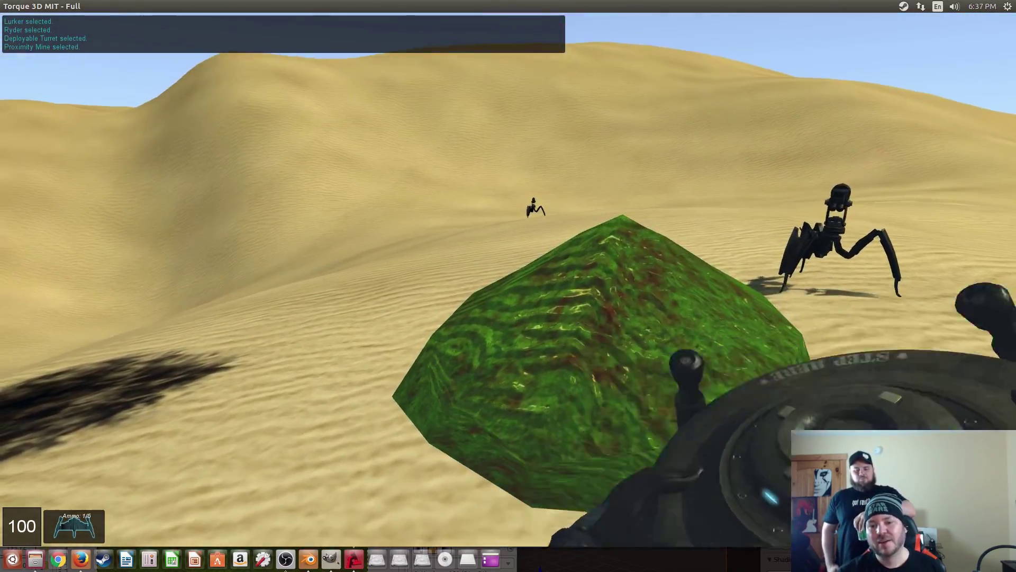
key(s)
key(s)
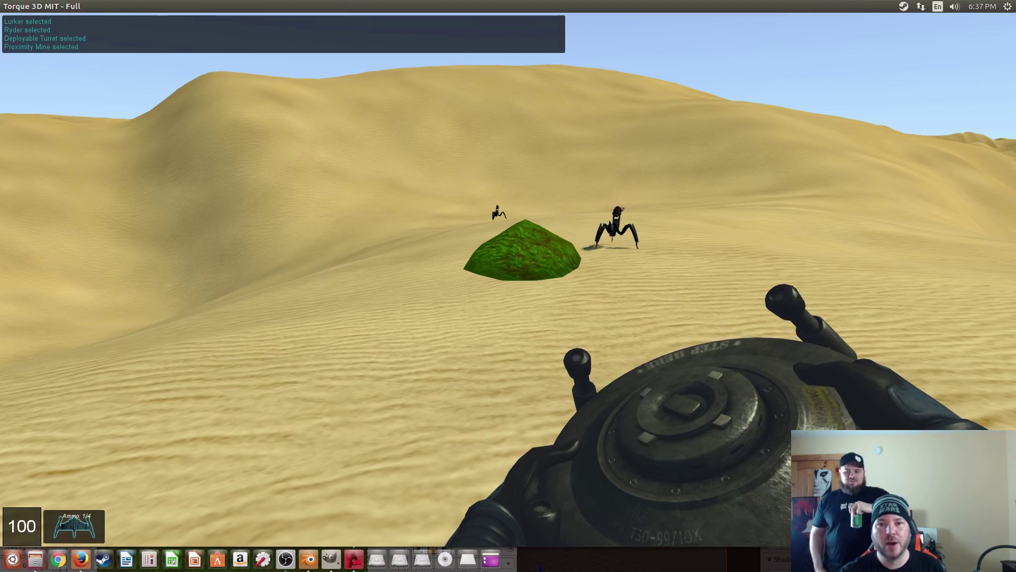
Walk back past the slime onto the thrown Proximity Mine to set it off, and respawn the player
key(w)
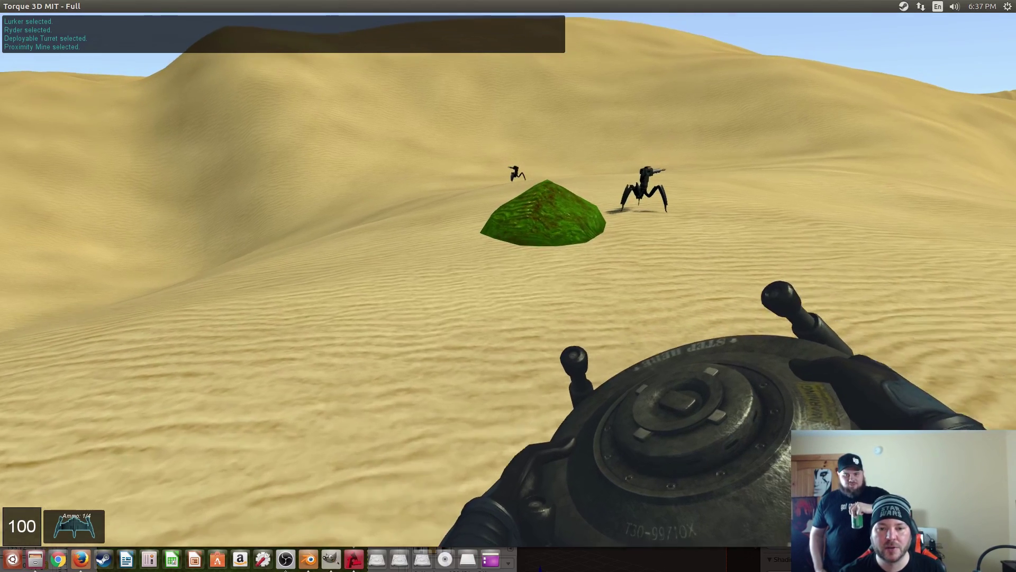
key(d)
key(d)
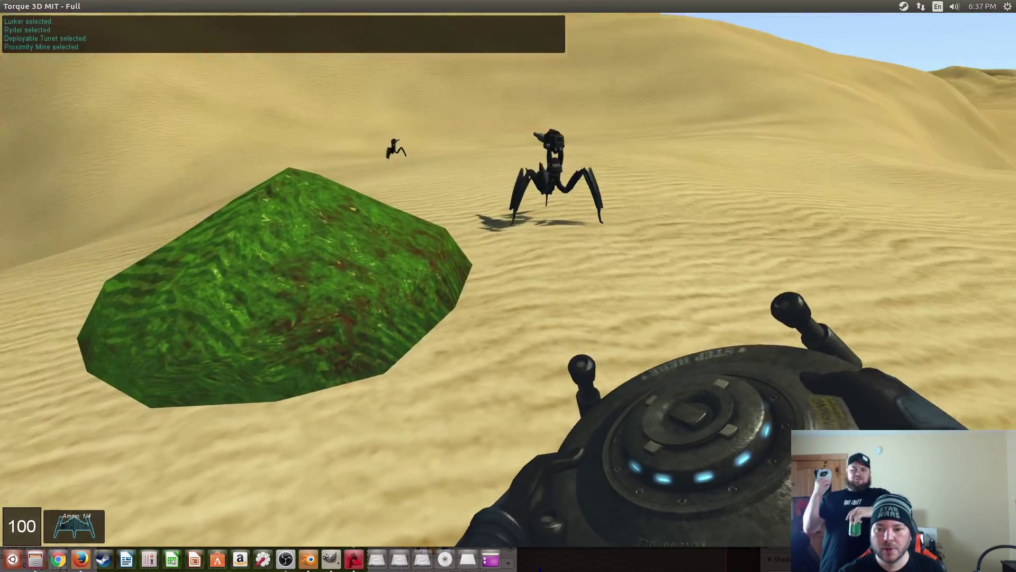
key(w)
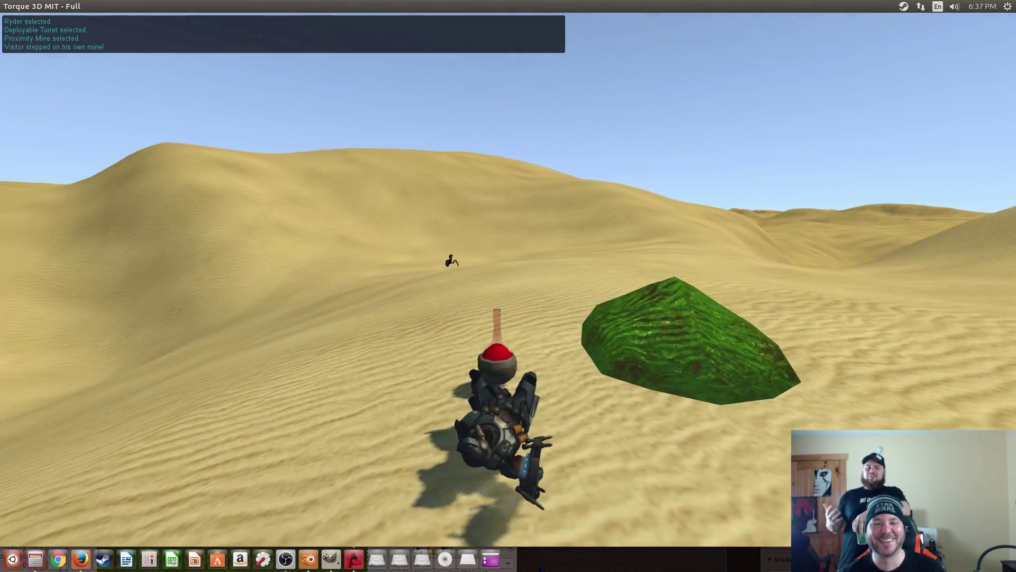
click(508, 279)
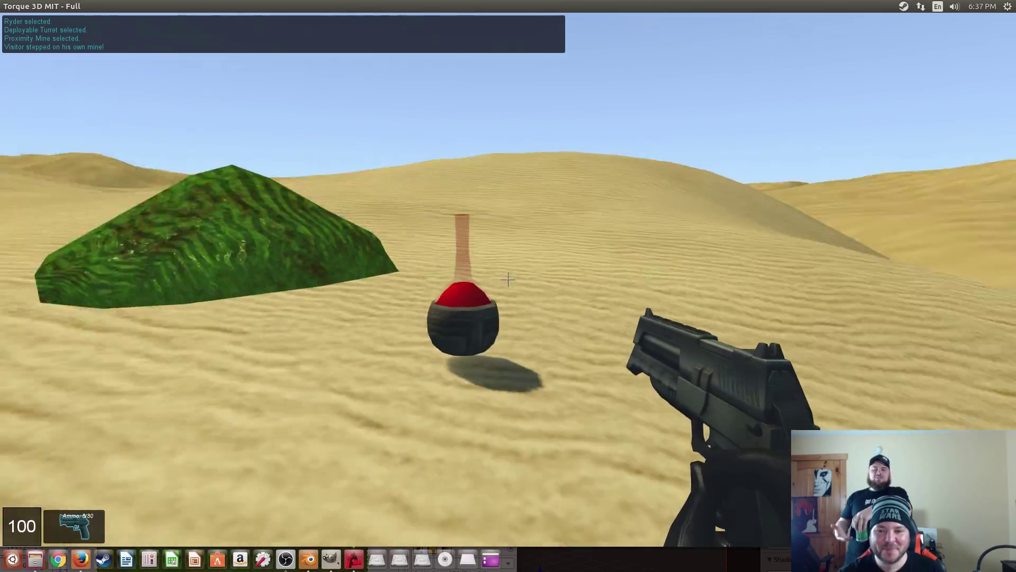
Circle the slime with the pistol in hand and examine its animated surface from all sides and several distances
key(w)
key(s)
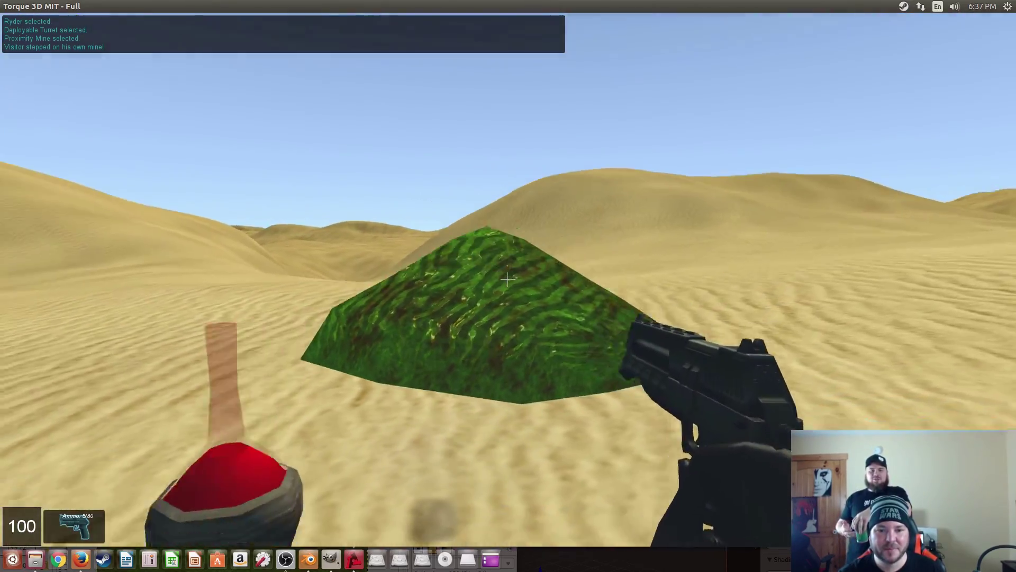
key(s)
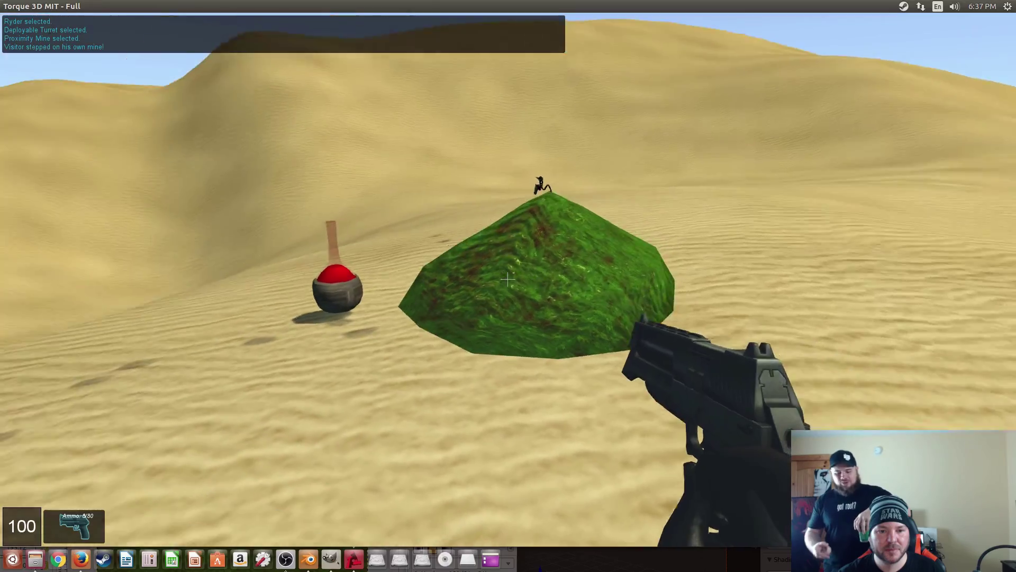
key(d)
key(s)
key(w)
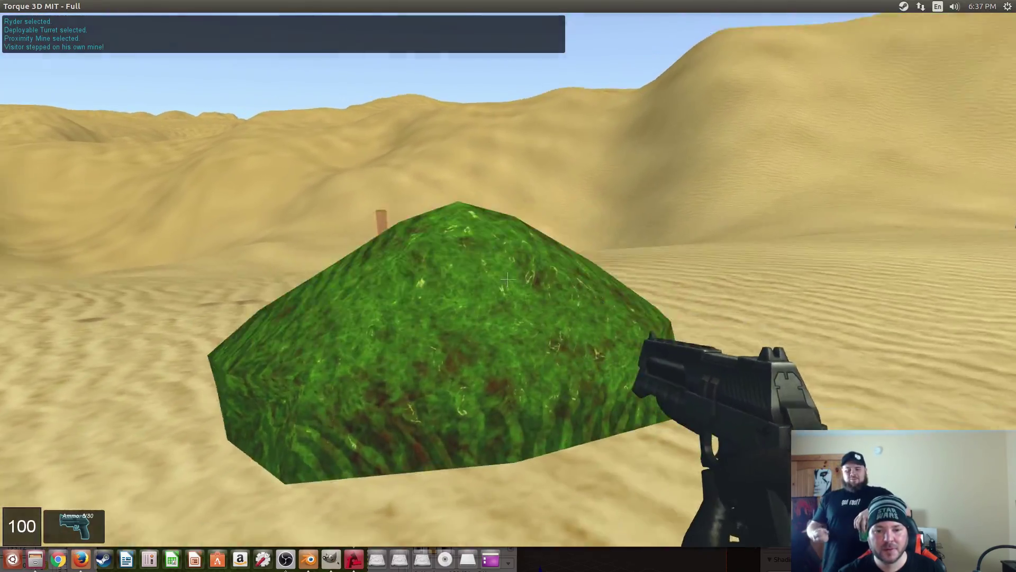
key(s)
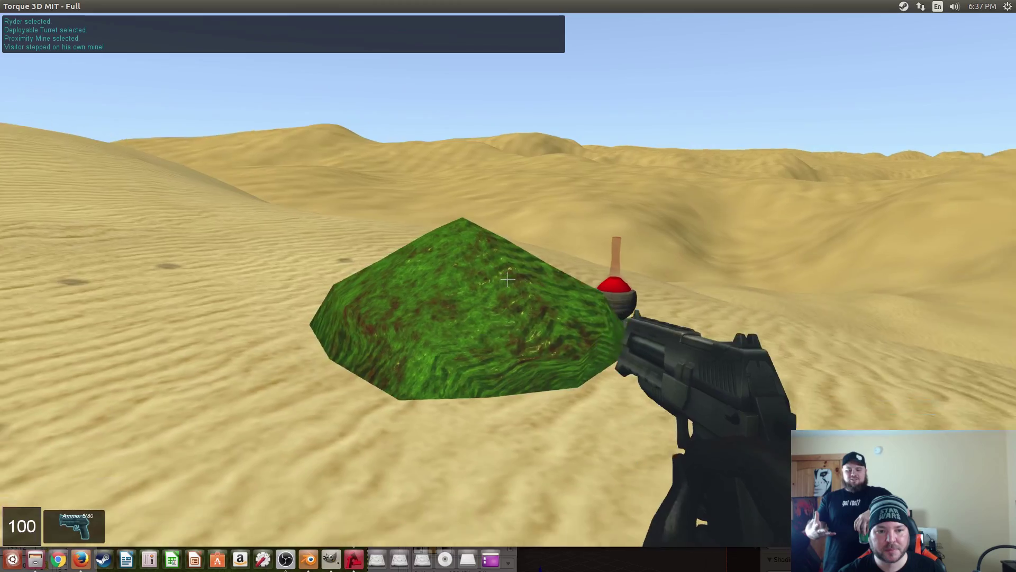
key(a)
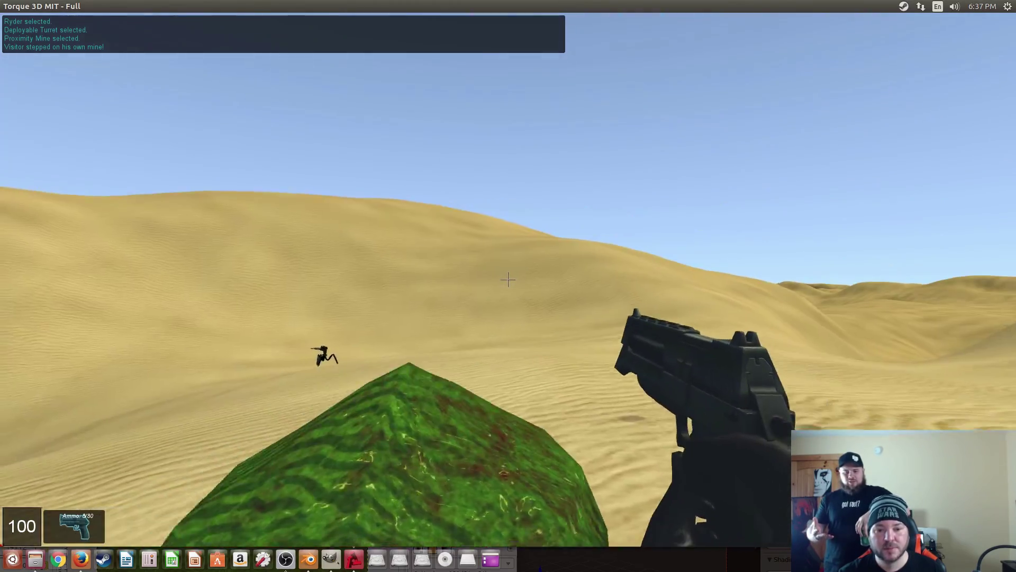
key(a)
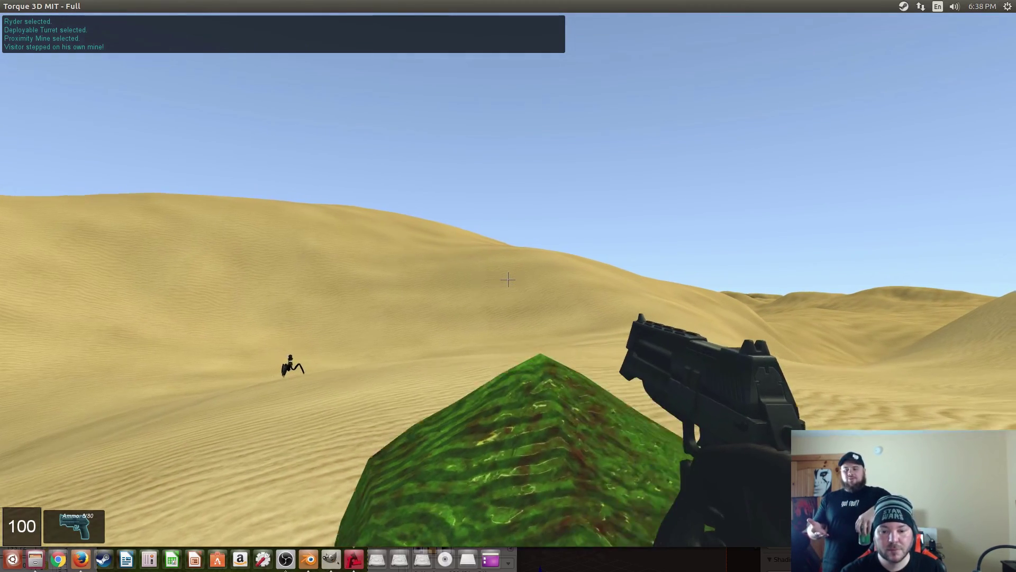
key(s)
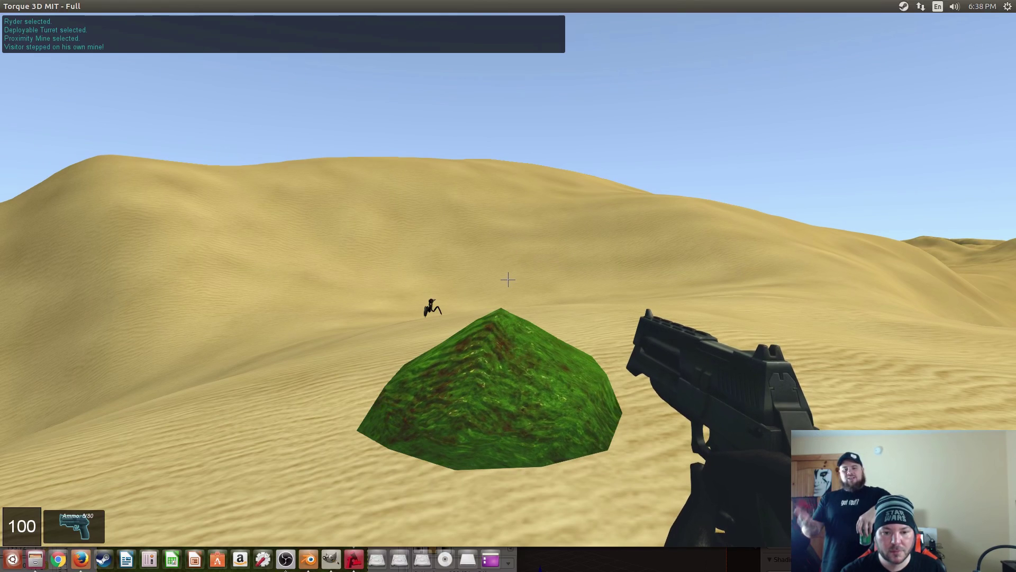
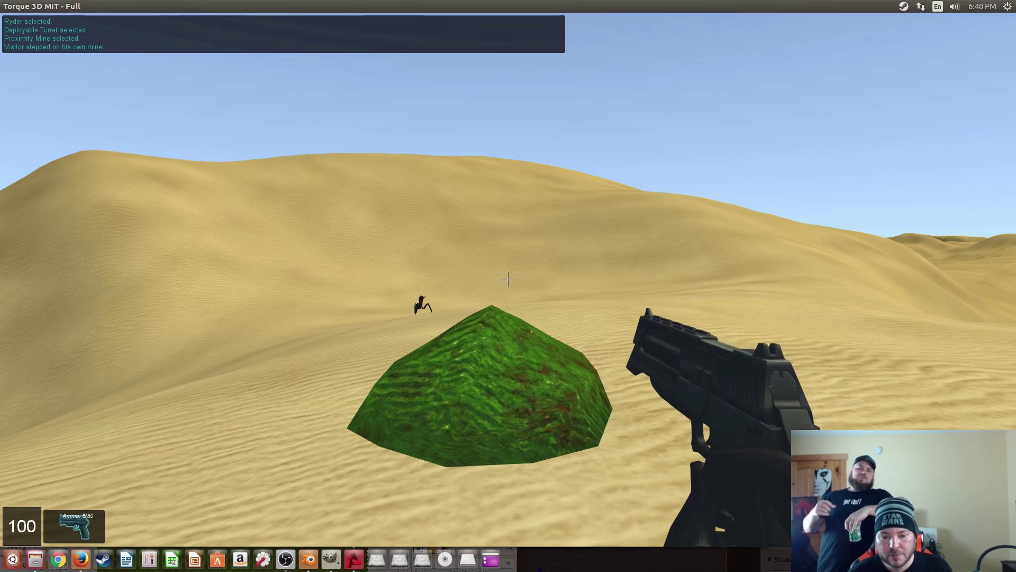
Move around the slime with the Ryder pistol and fire several shots at it to test its response
key(w)
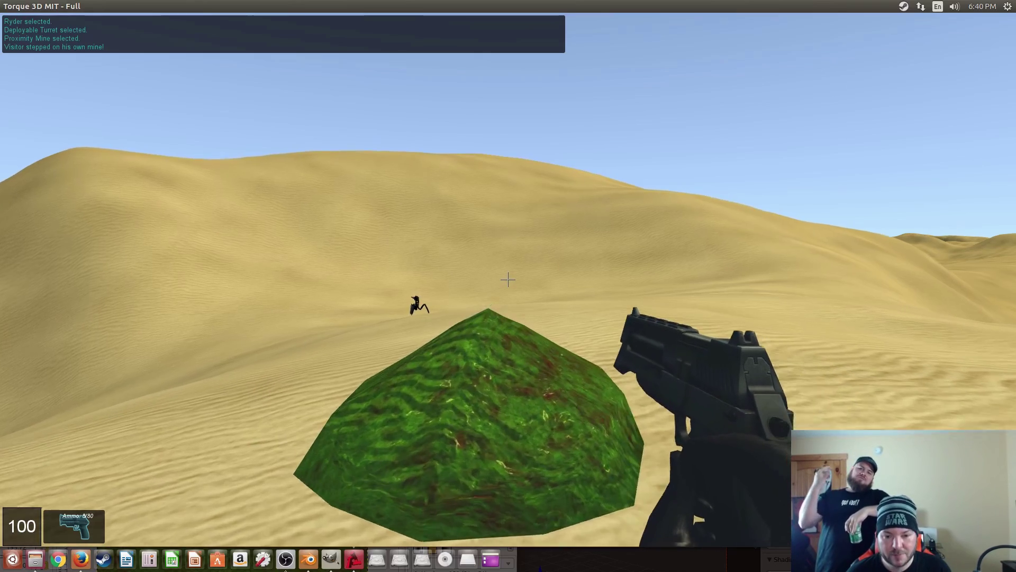
key(a)
key(s)
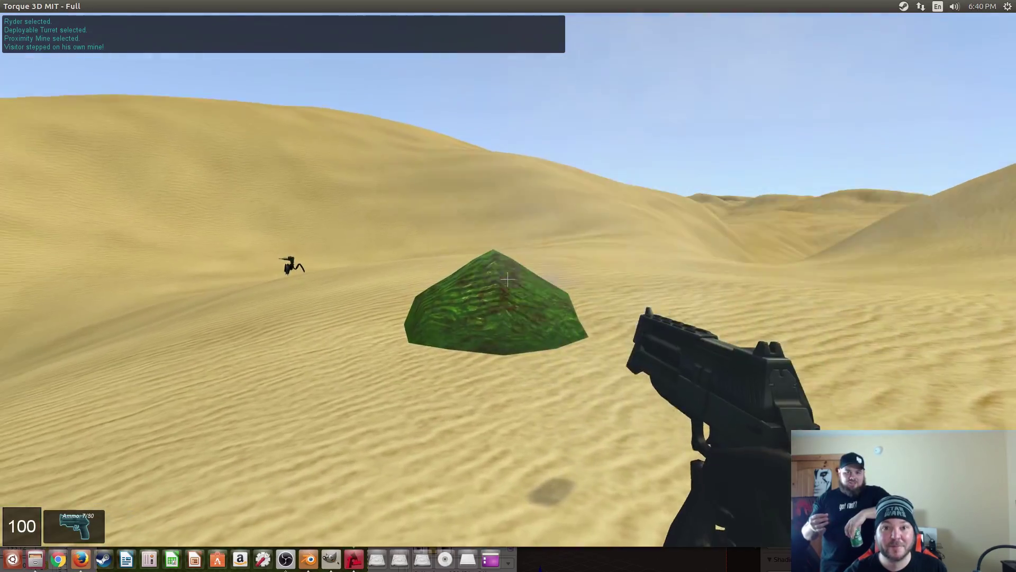
click(507, 279)
click(507, 279)
click(508, 279)
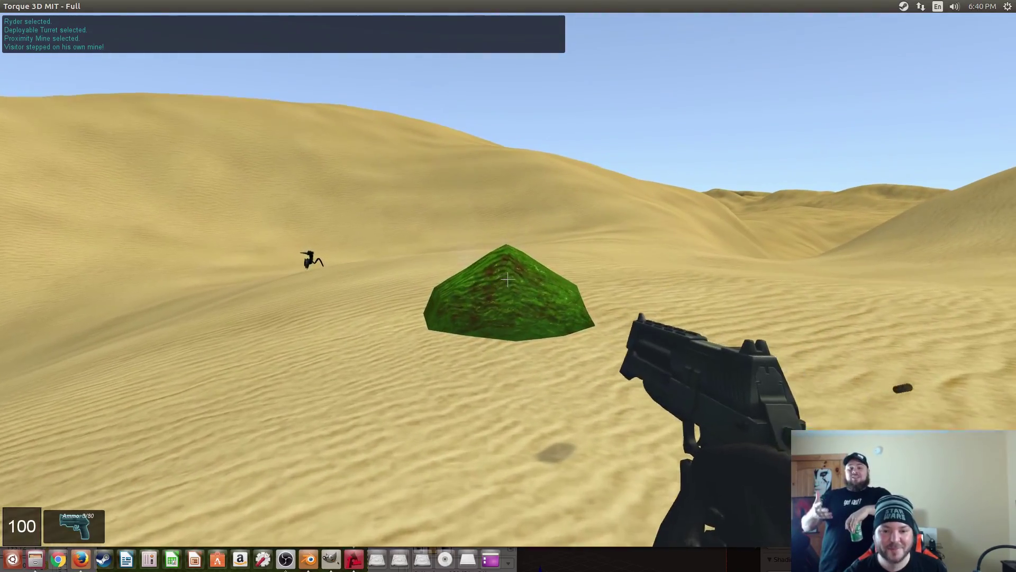
key(w)
key(d)
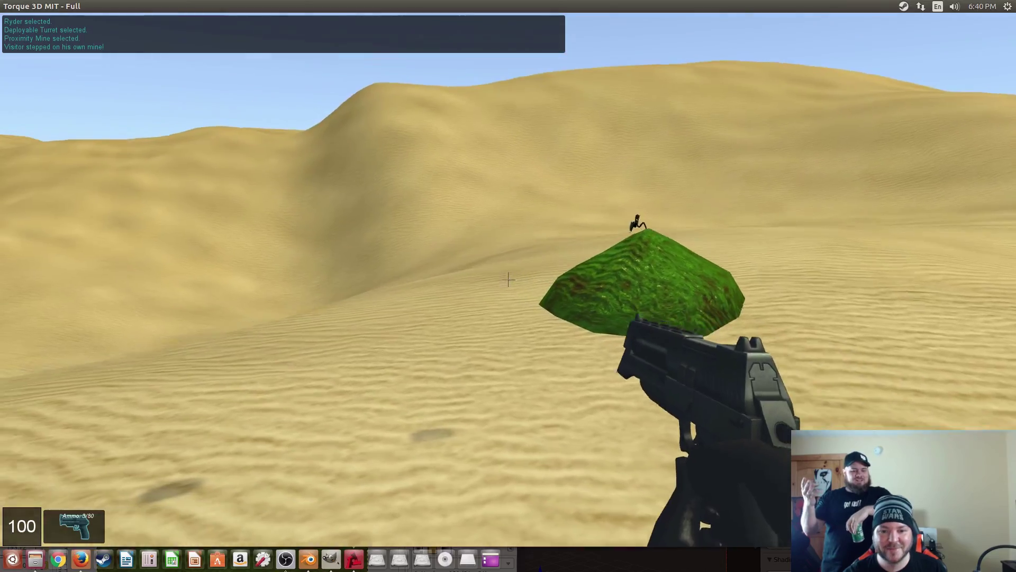
Switch to the Lurker Grenade Launcher and fire several grenades around the slime while backing away from it
scroll(508, 279, down, 2)
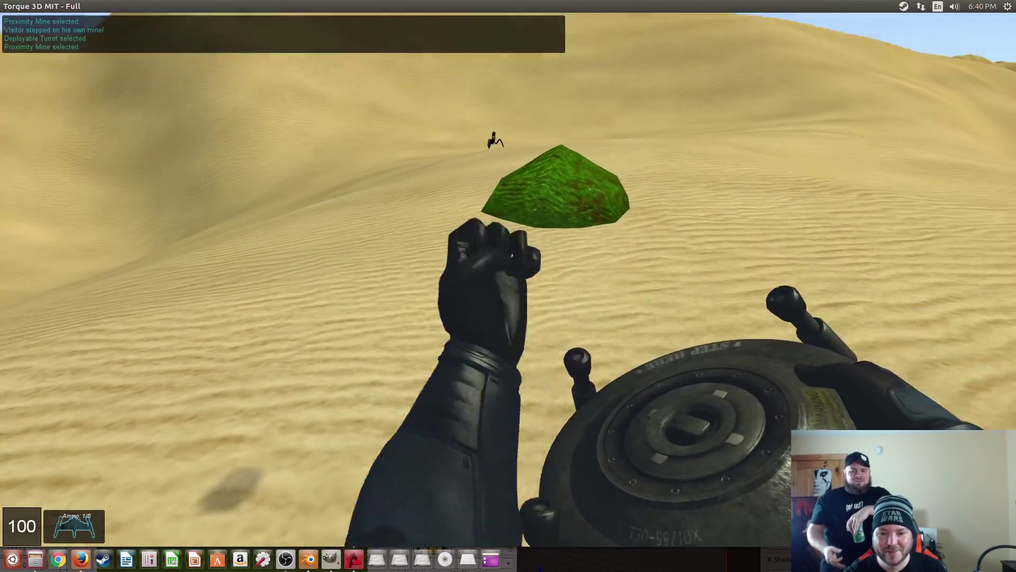
scroll(507, 279, down, 1)
key(w)
key(d)
click(507, 279)
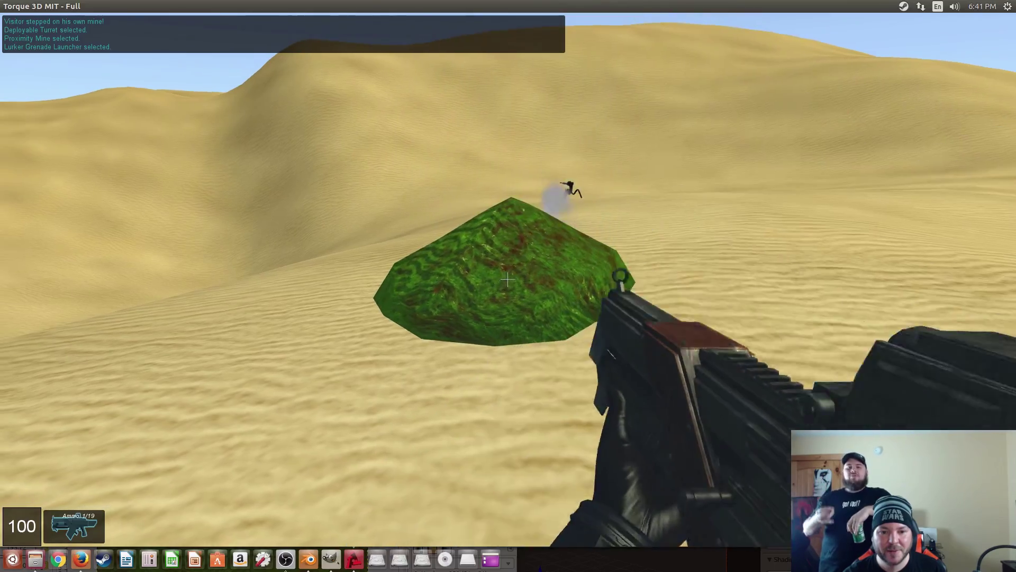
key(s)
click(507, 279)
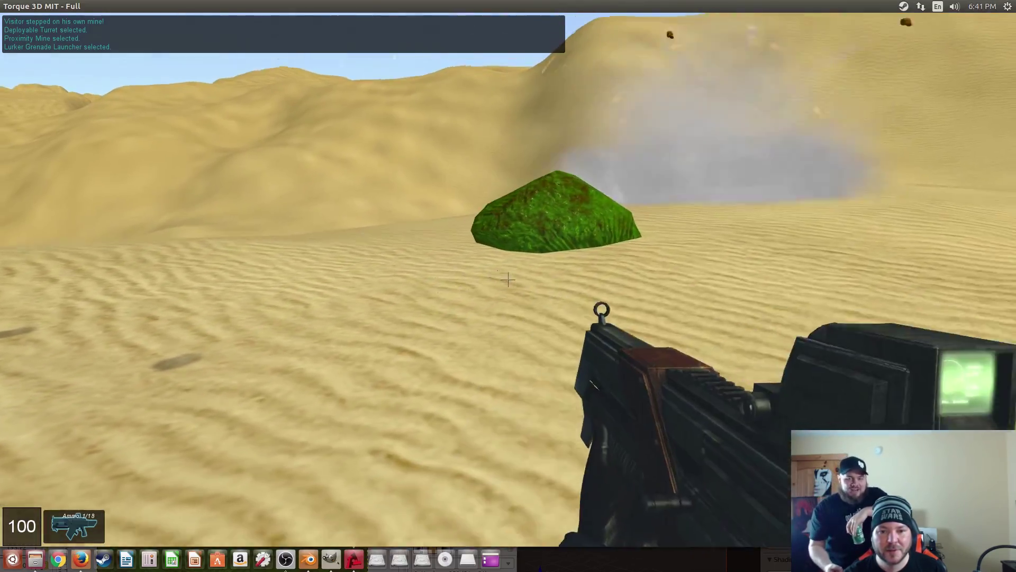
key(s)
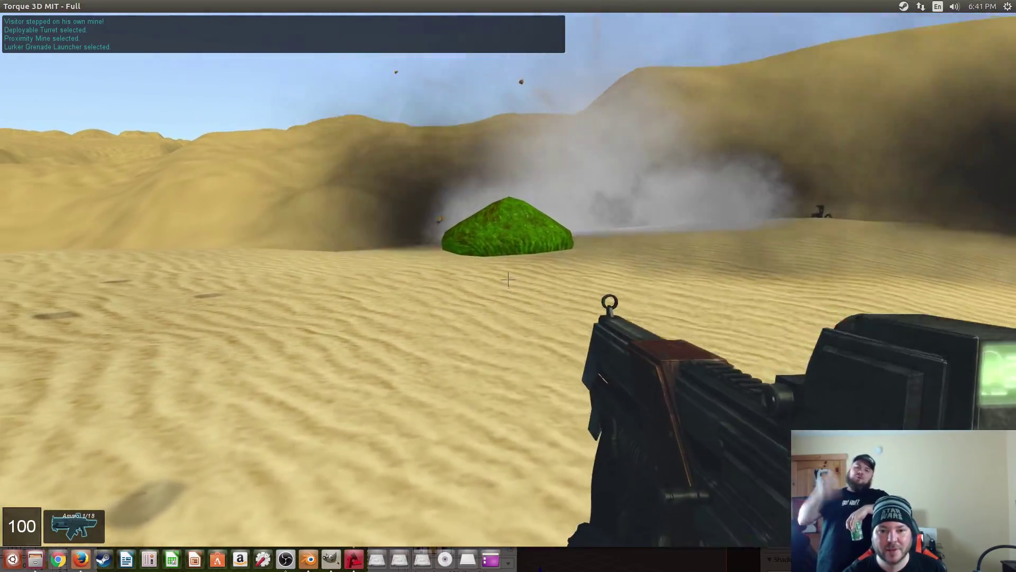
click(507, 279)
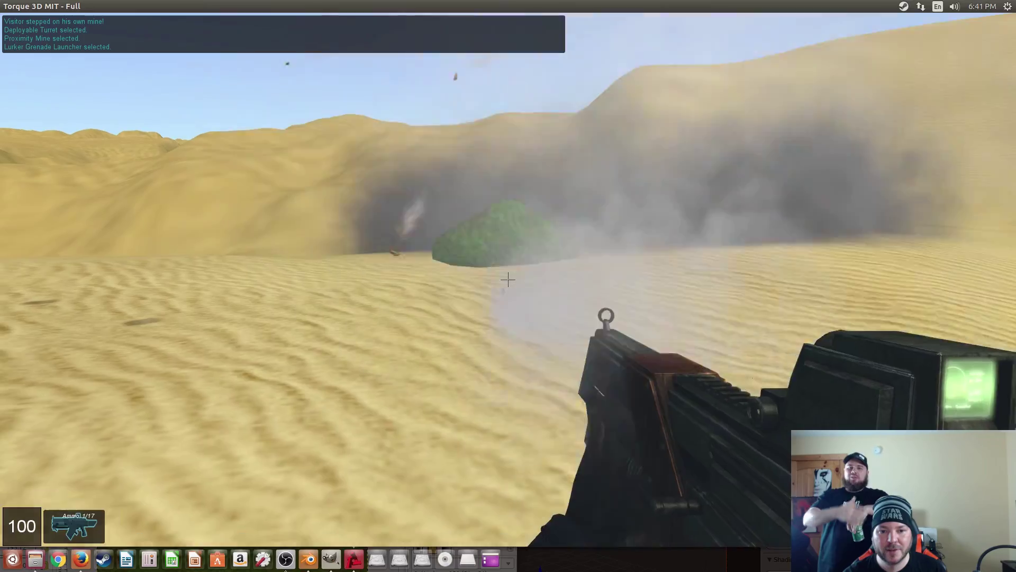
key(a)
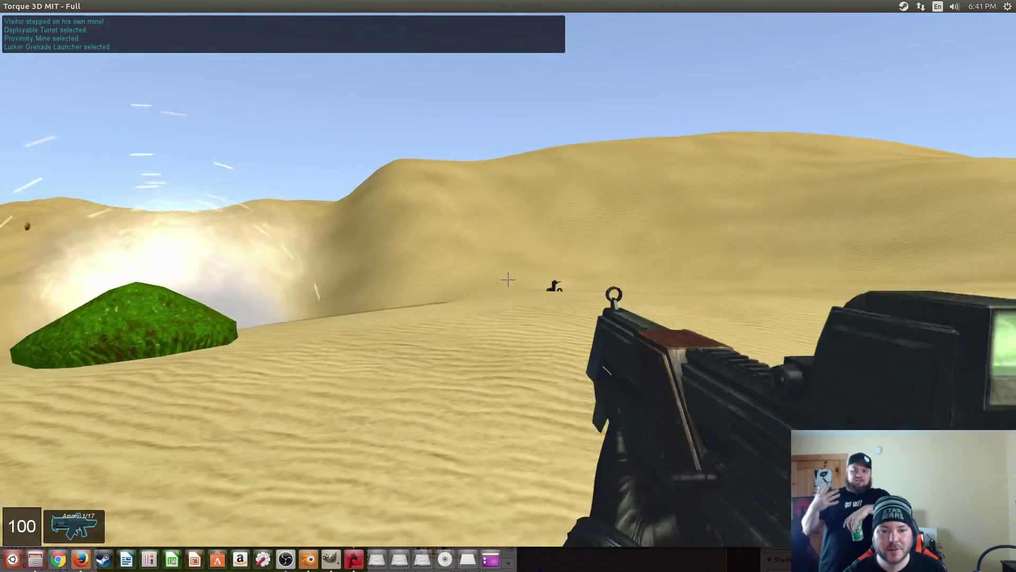
Select the Lurker, fire a burst toward the slime and walk around it to examine it up close
scroll(507, 279, up, 1)
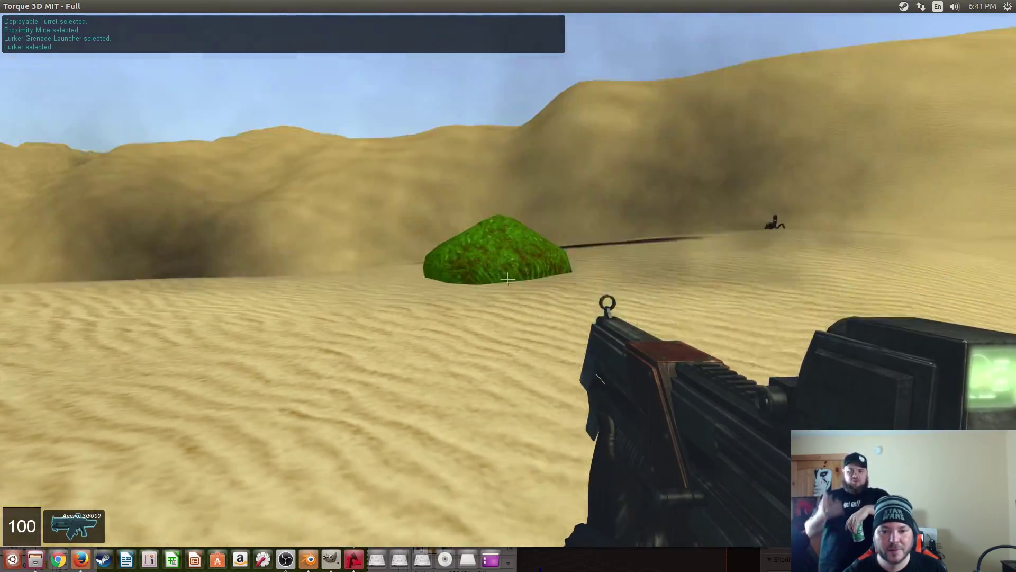
click(508, 279)
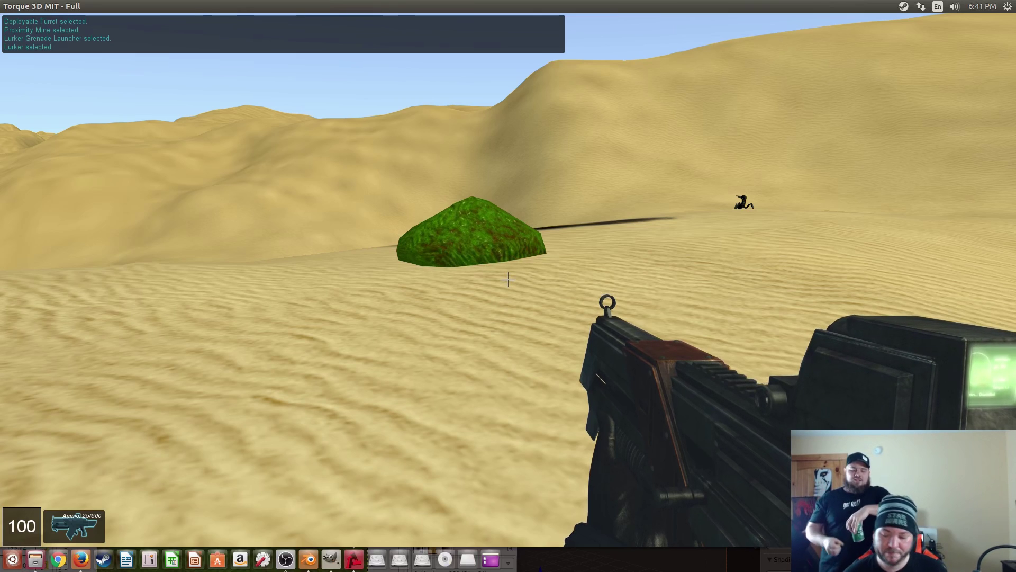
key(shift+w)
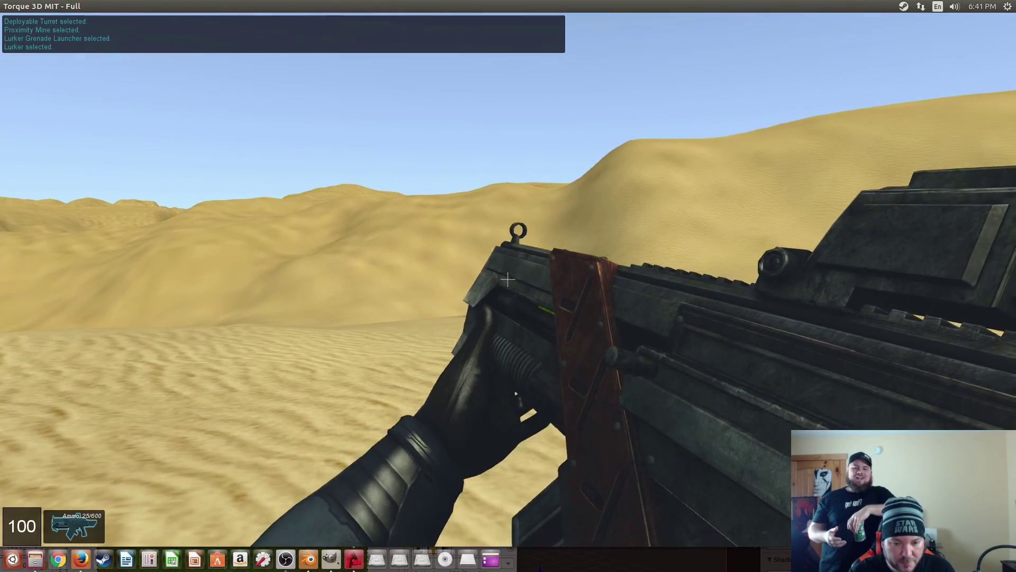
key(a)
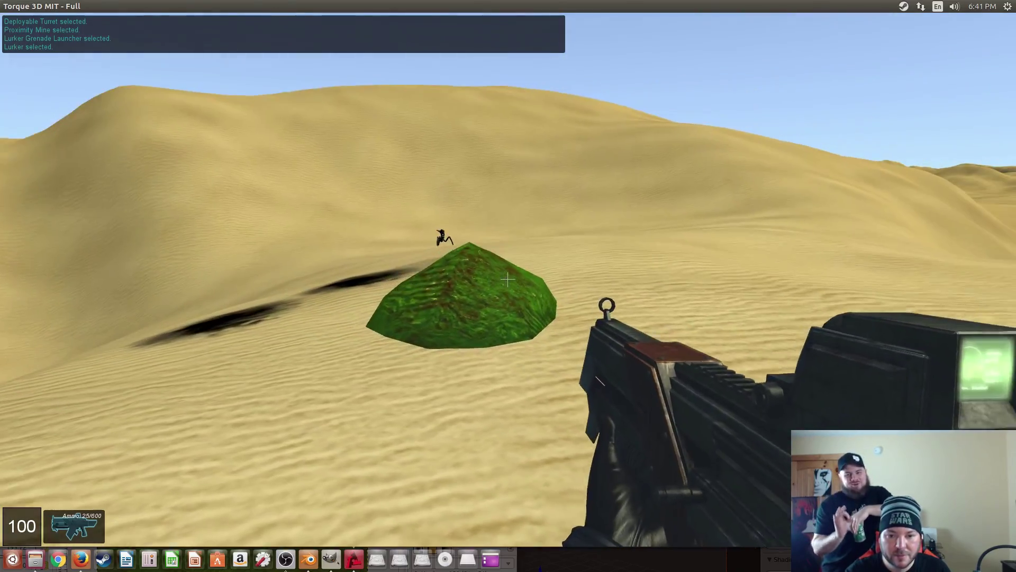
key(w)
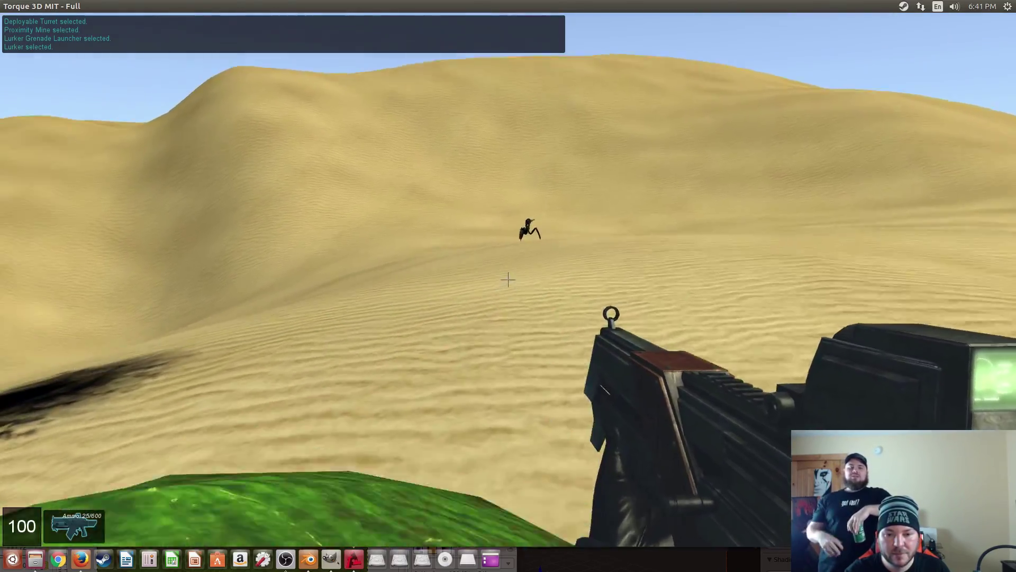
key(s)
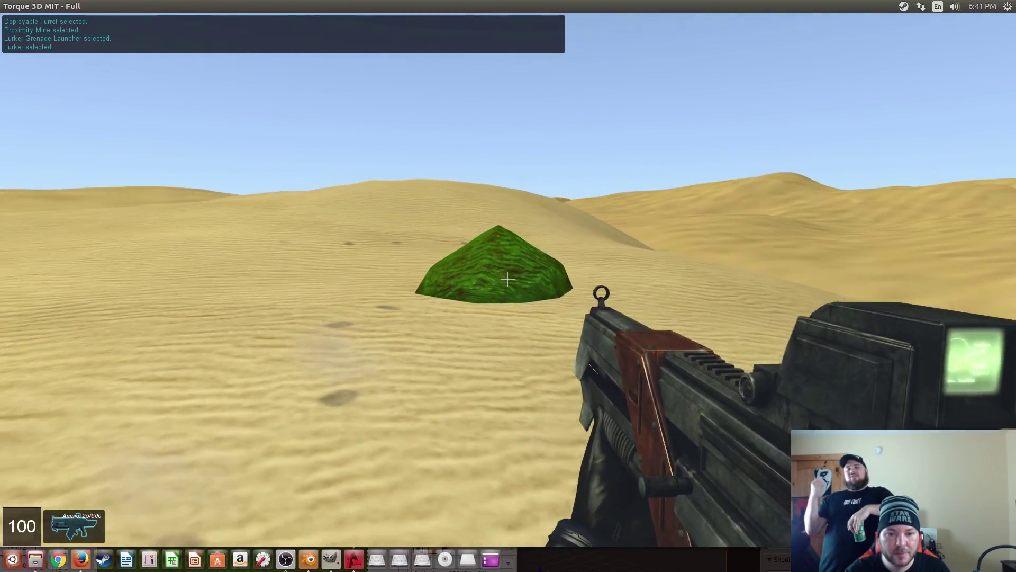
Switch back to the Ryder pistol and shoot at the slime from close range
click(508, 279)
scroll(507, 280, up, 1)
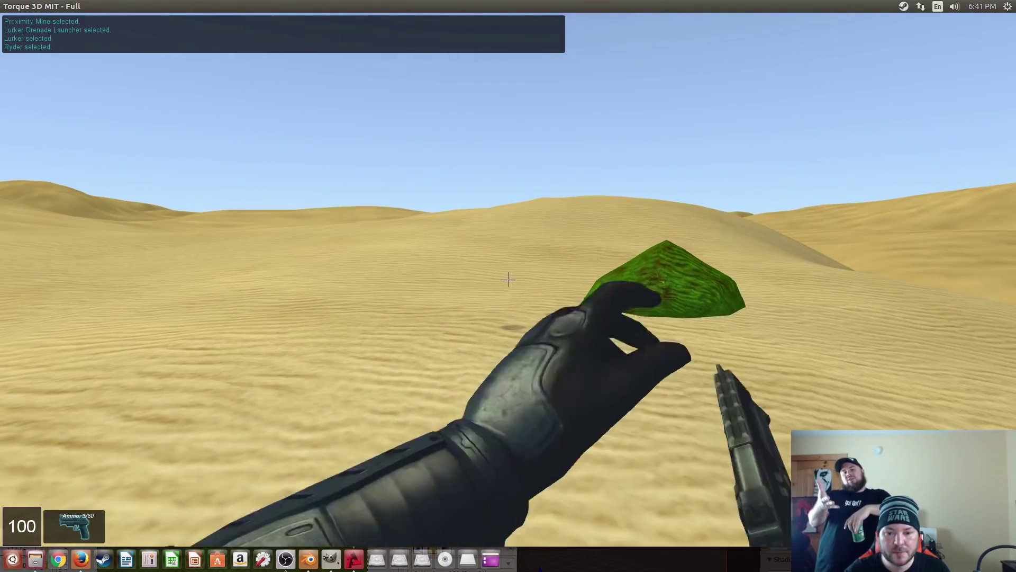
key(w)
click(507, 280)
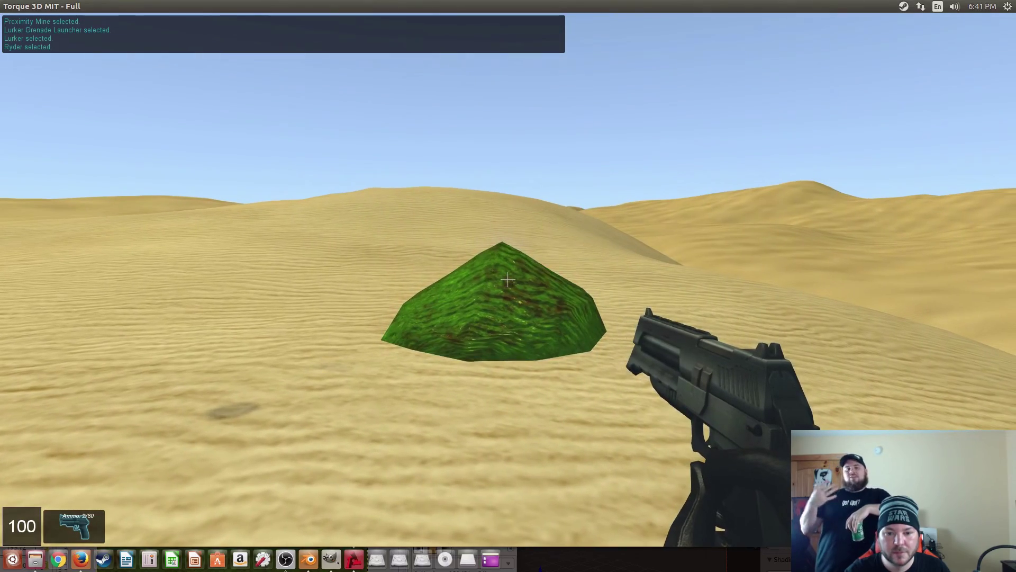
click(508, 280)
key(s)
key(w)
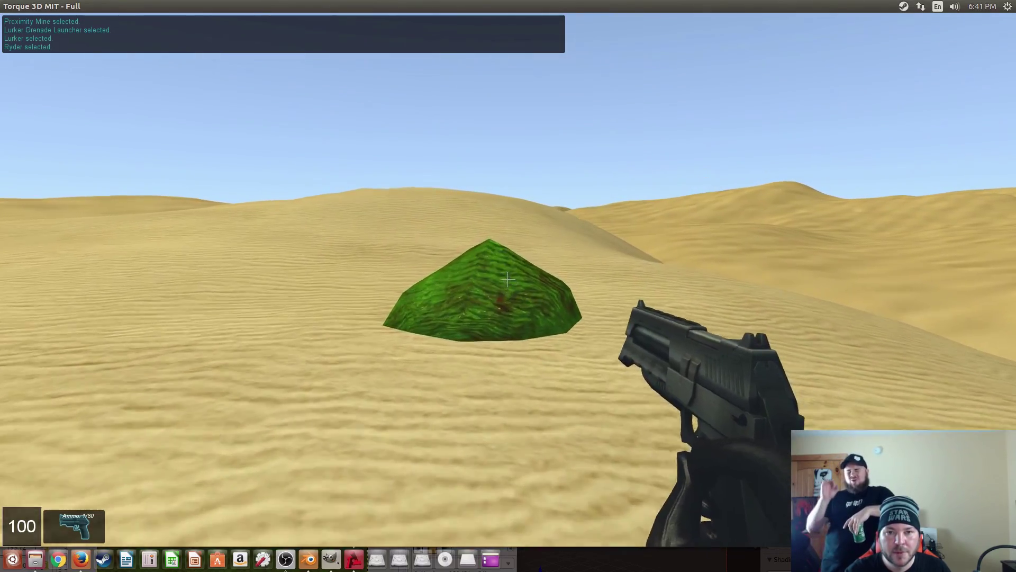
Walk up onto the slime and back off again to check its collision and animated surface
key(w)
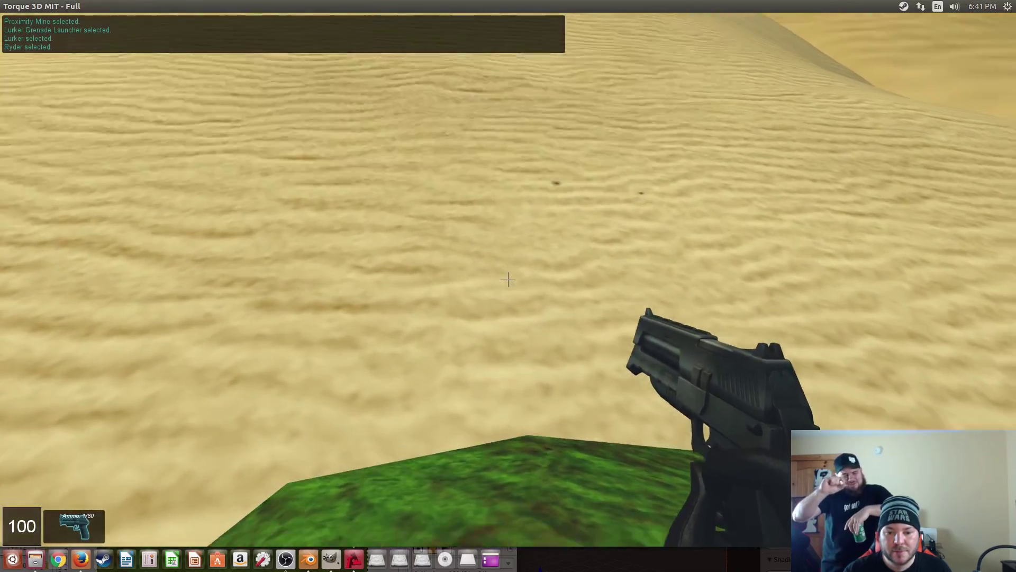
key(s)
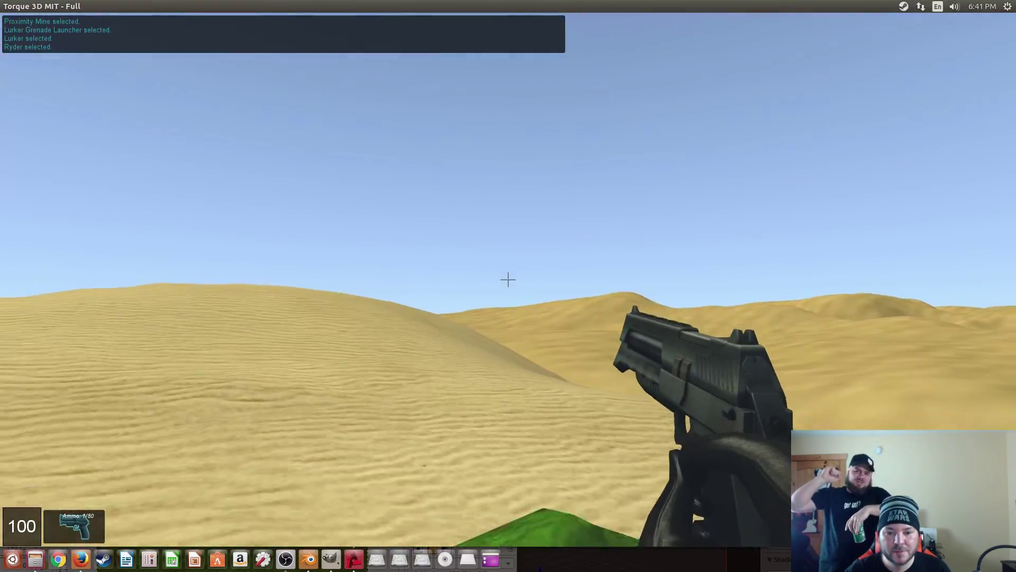
key(s)
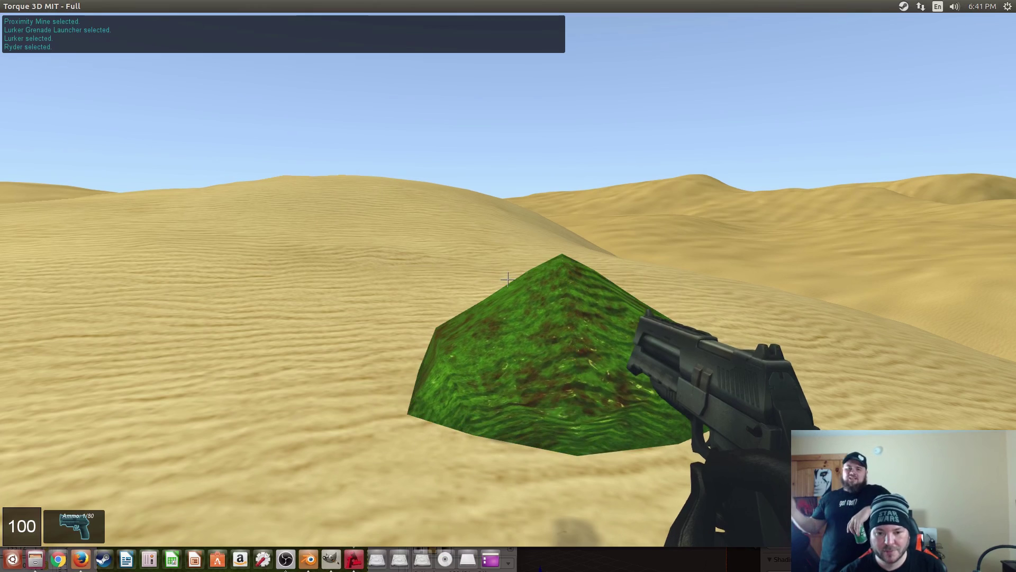